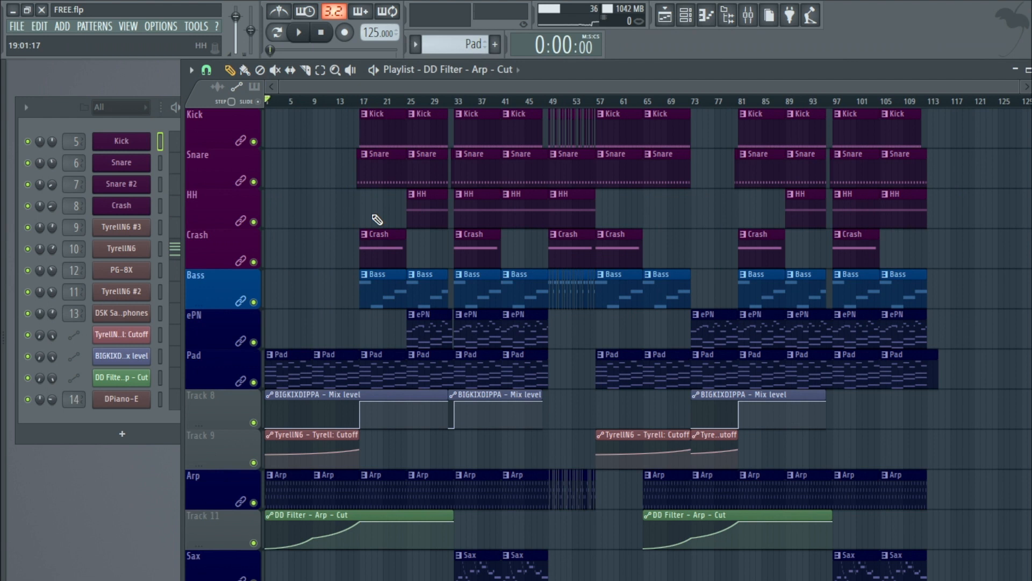
Step: Play back the full arrangement in the playlist to hear the song
scroll(303, 231, "up", 3)
scroll(301, 230, "down", 2)
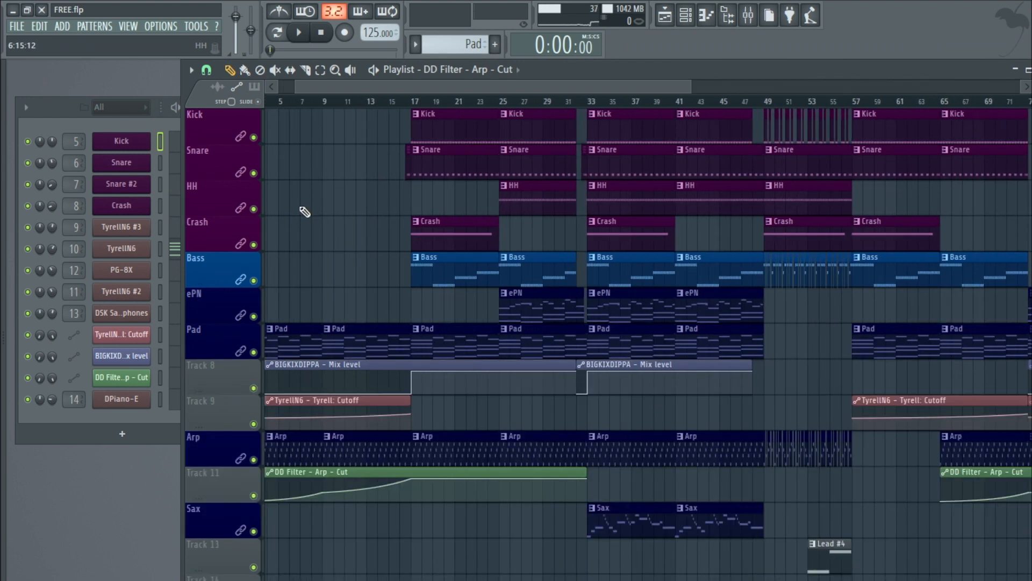
scroll(301, 230, "down", 1)
scroll(424, 83, "left", 1)
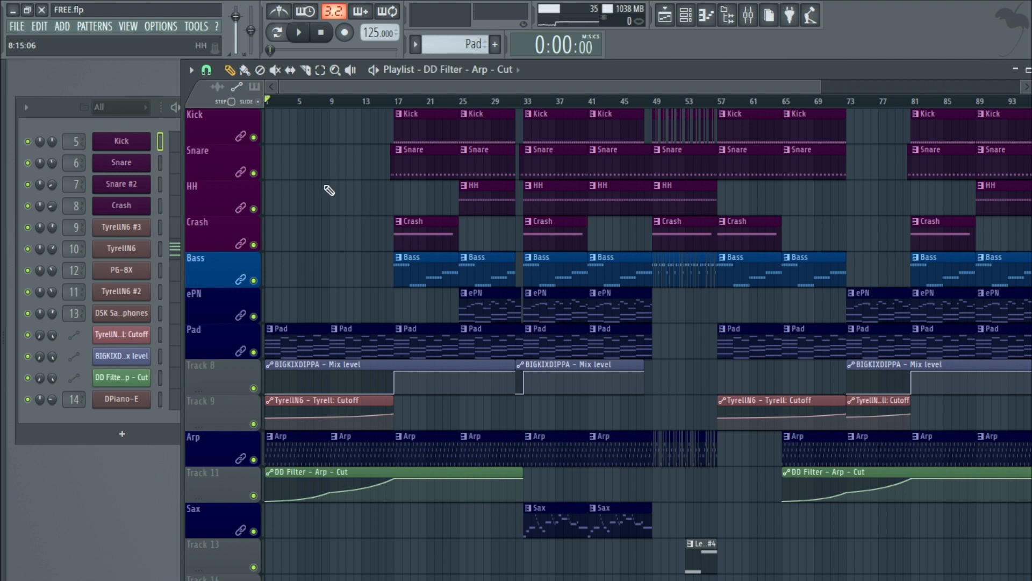
scroll(312, 182, "down", 2)
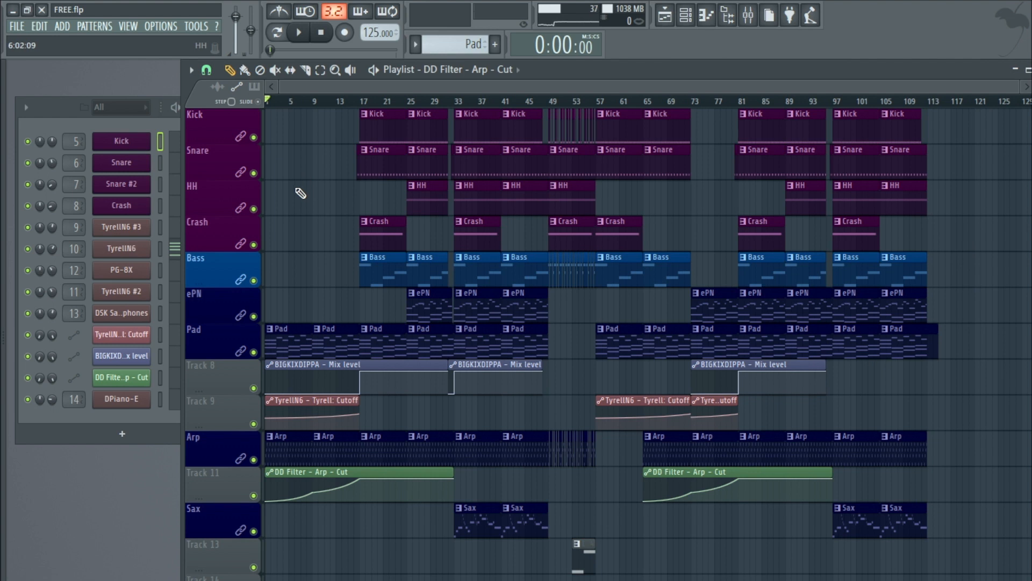
left_click(302, 32)
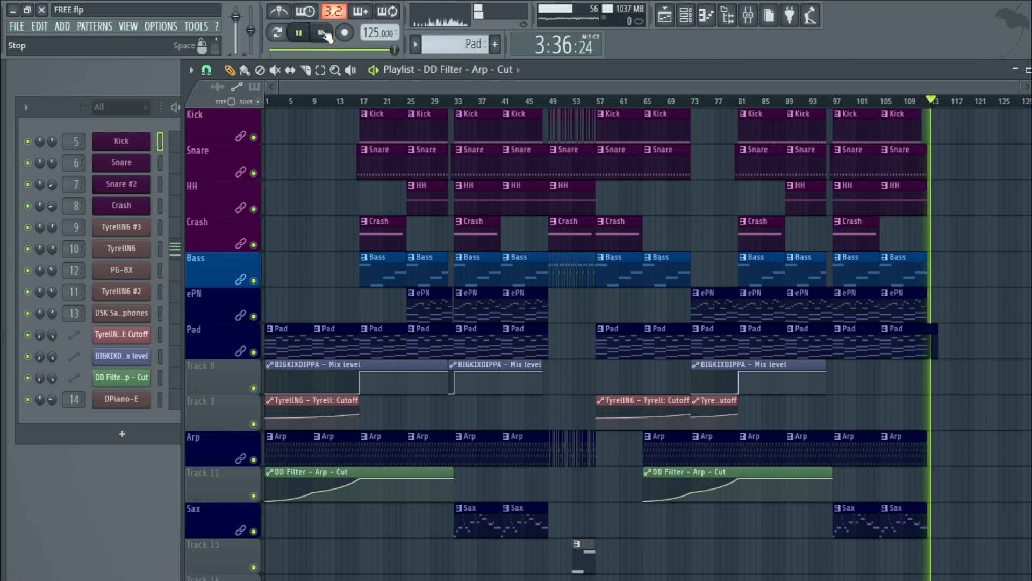
left_click(324, 34)
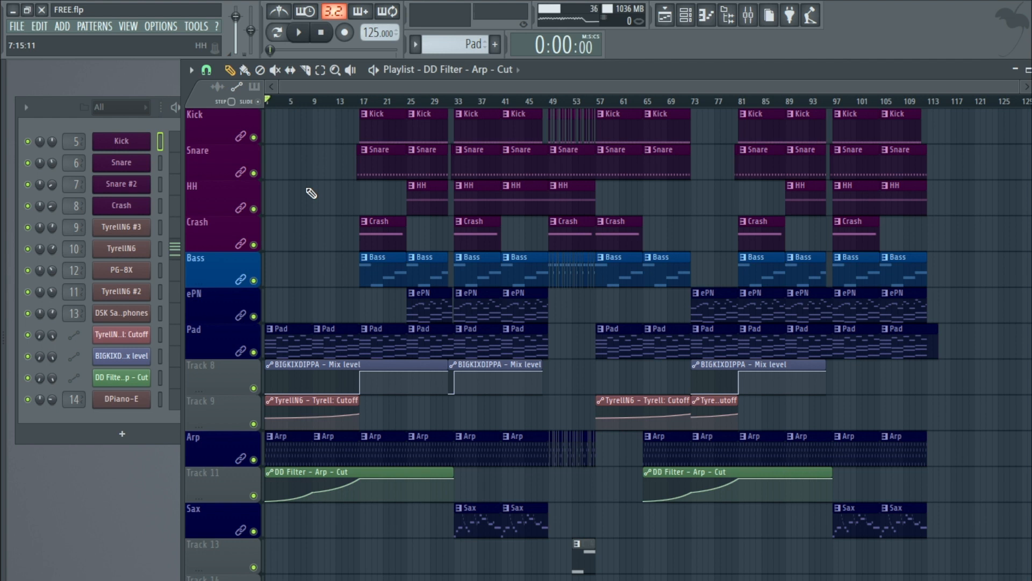
Step: Solo the Kick track in the playlist
scroll(311, 192, "up", 2)
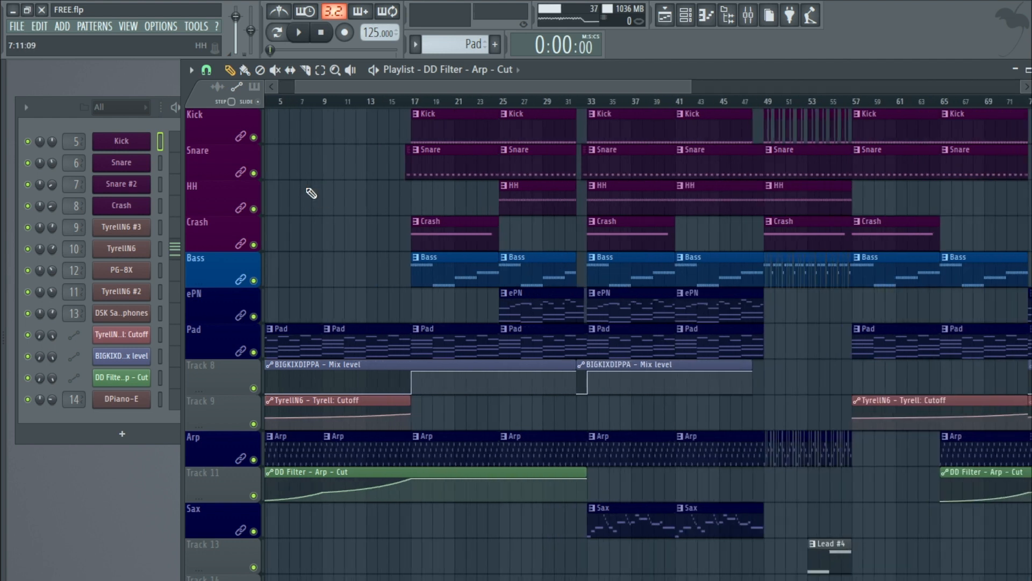
left_click(254, 137, "ctrl")
left_click(431, 112)
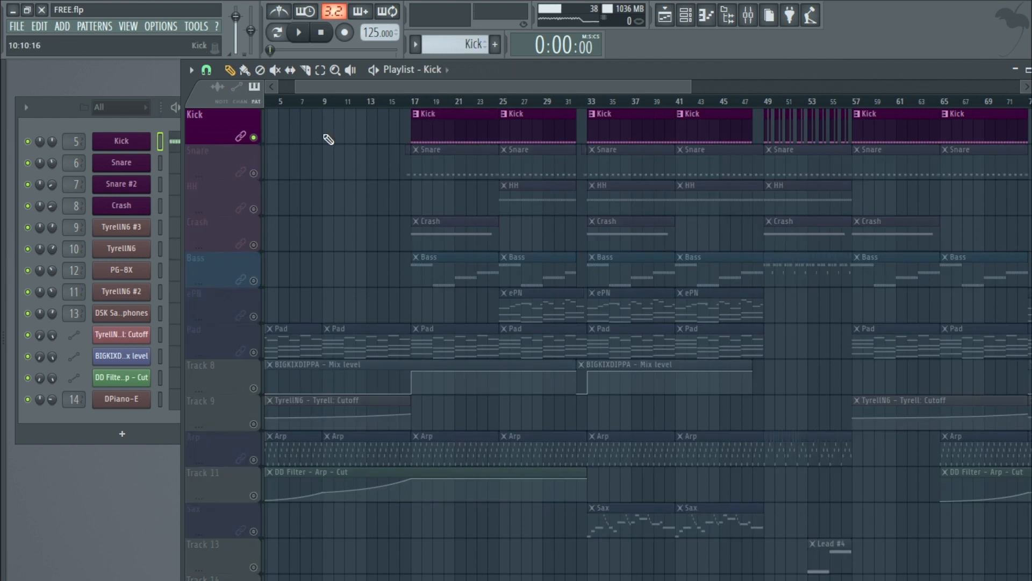
Step: Open the Kick channel's Vintage Drum Elements instrument and browse its drum kit list while playing
left_click(124, 144)
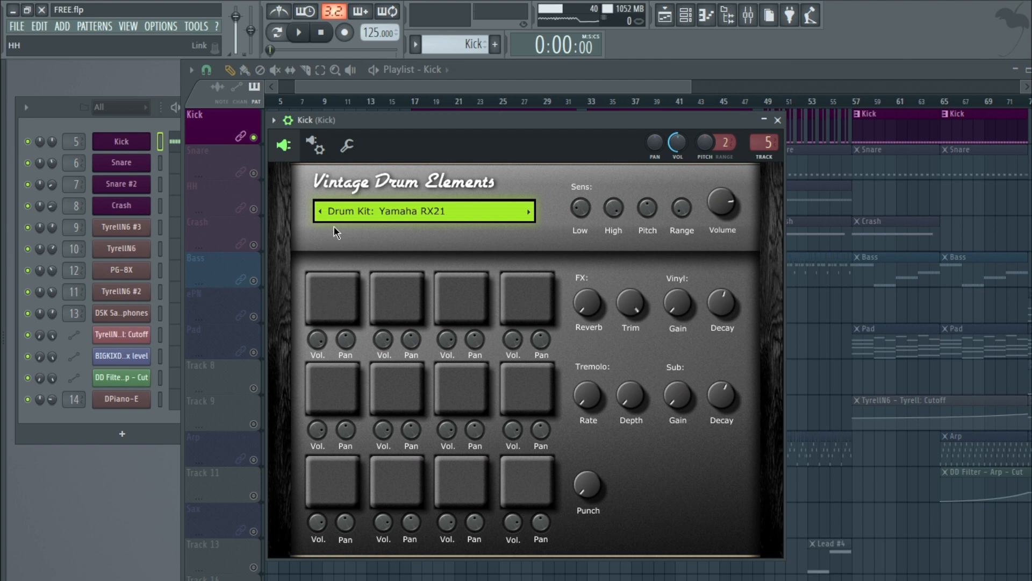
left_click(389, 210)
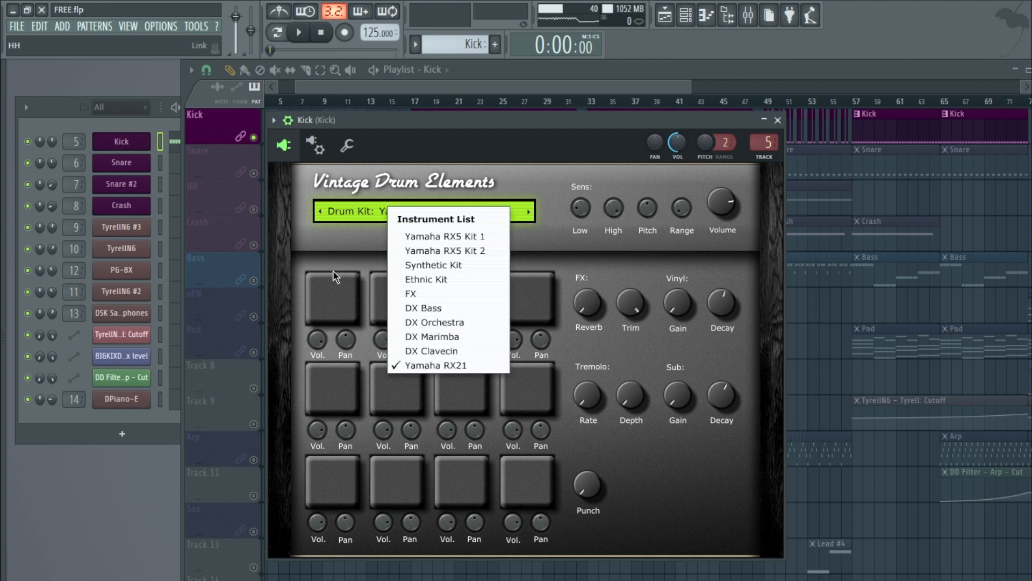
left_click(542, 123)
left_click(298, 33)
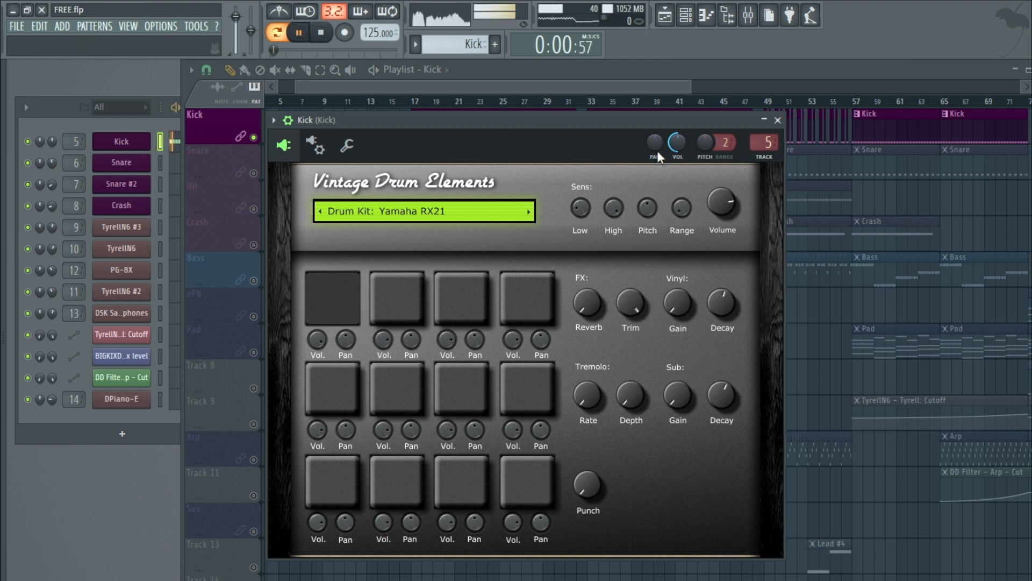
key("space")
Step: Open the Kick mixer insert and inspect its TDR Nova EQ curve during playback
double_click(766, 142)
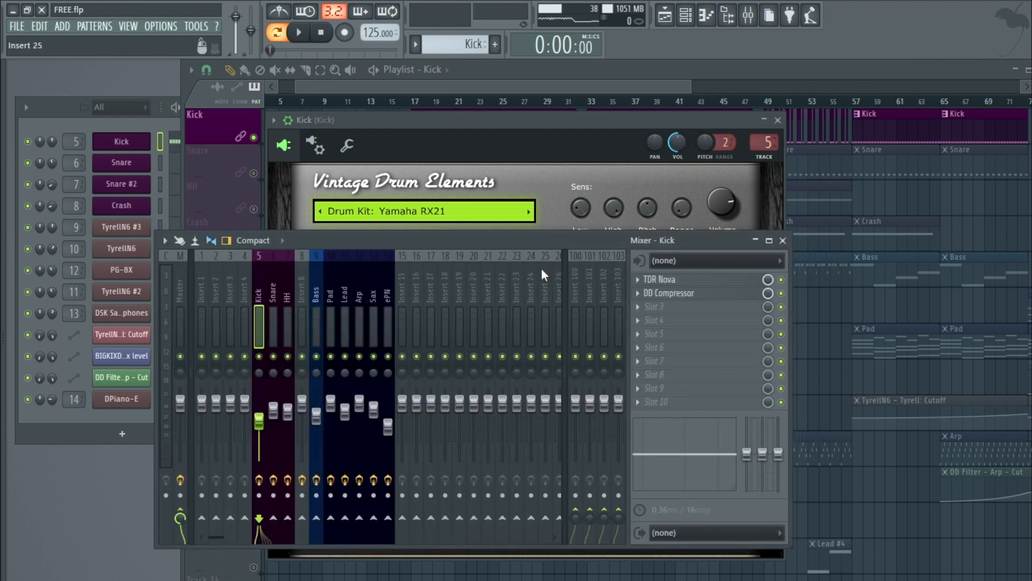
left_click(713, 281)
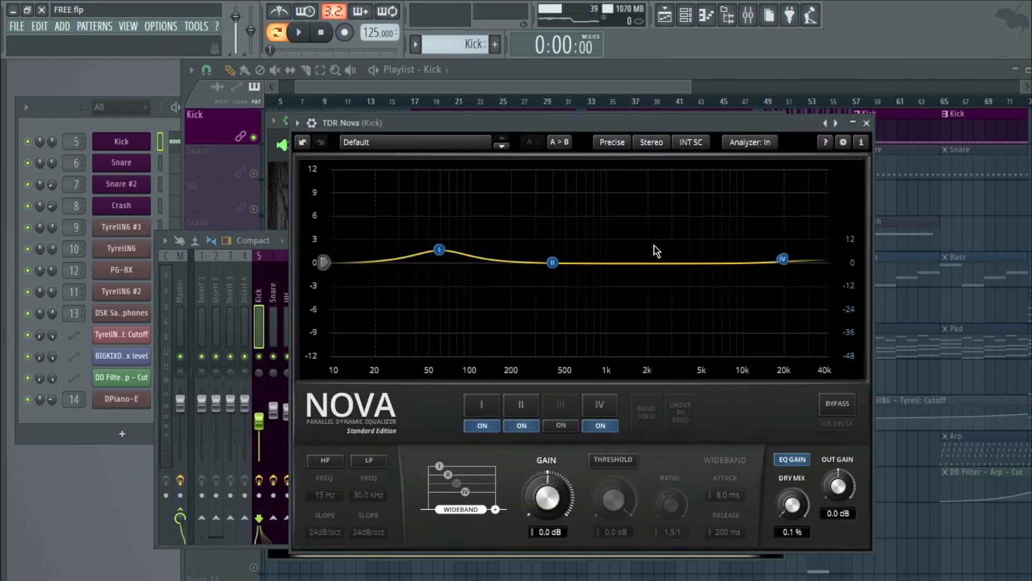
left_click_drag(535, 123, 448, 117)
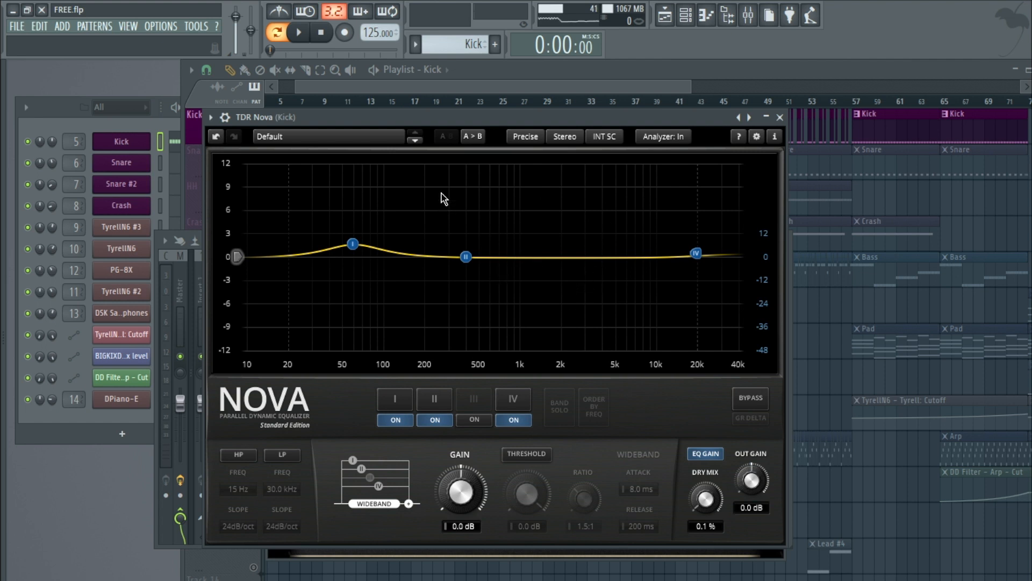
left_click_drag(427, 124, 421, 116)
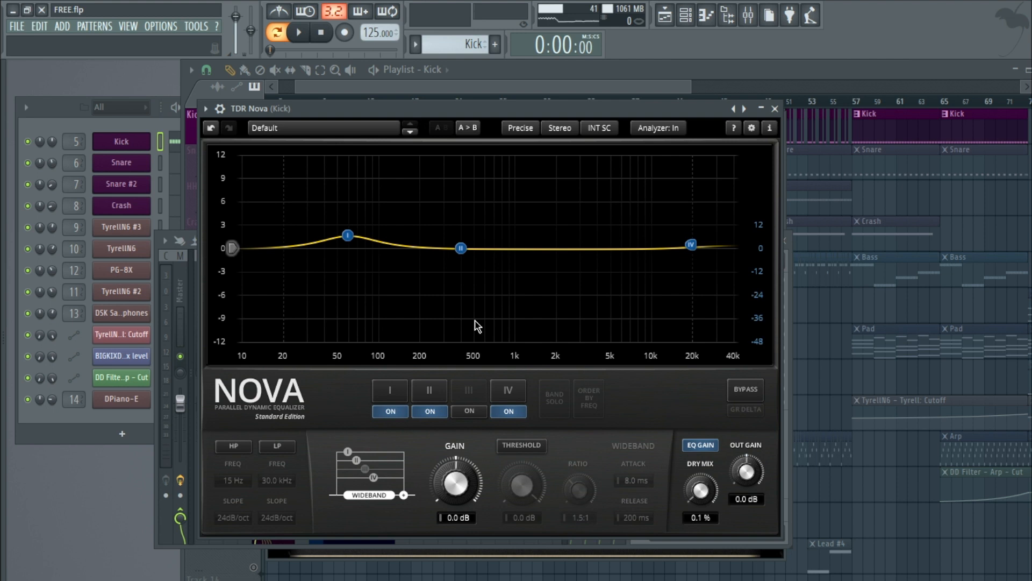
left_click(300, 33)
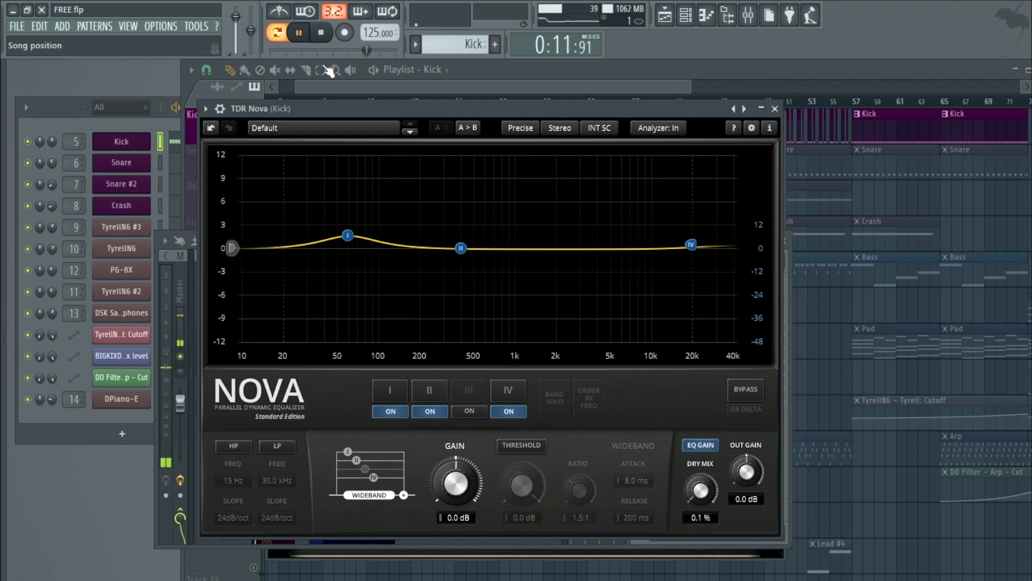
left_click(775, 108)
Step: Open the Kick insert's DD Compressor and inspect its Attack, Ratio, Threshold and Release settings during playback
left_click(674, 293)
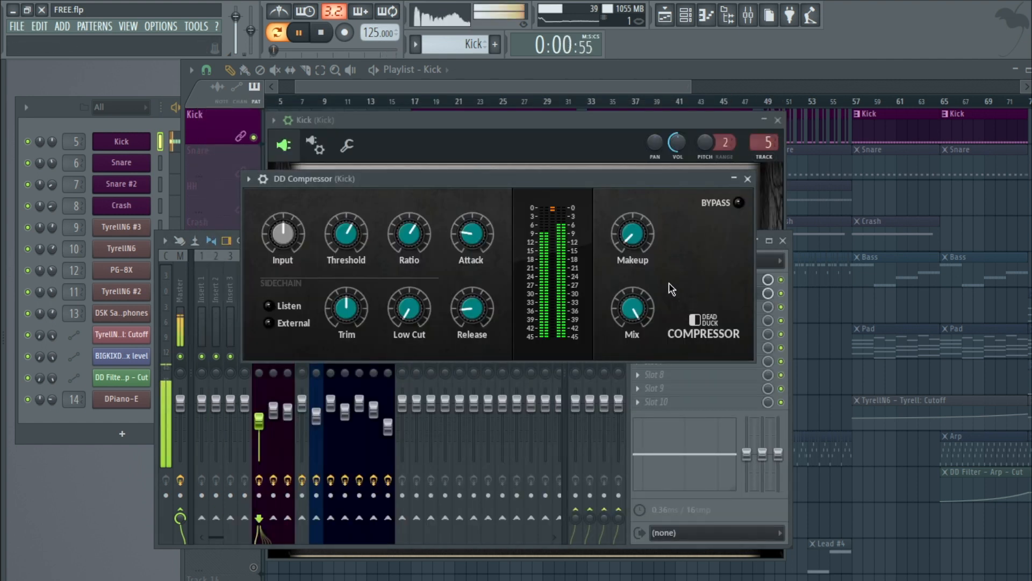
left_click_drag(456, 178, 431, 194)
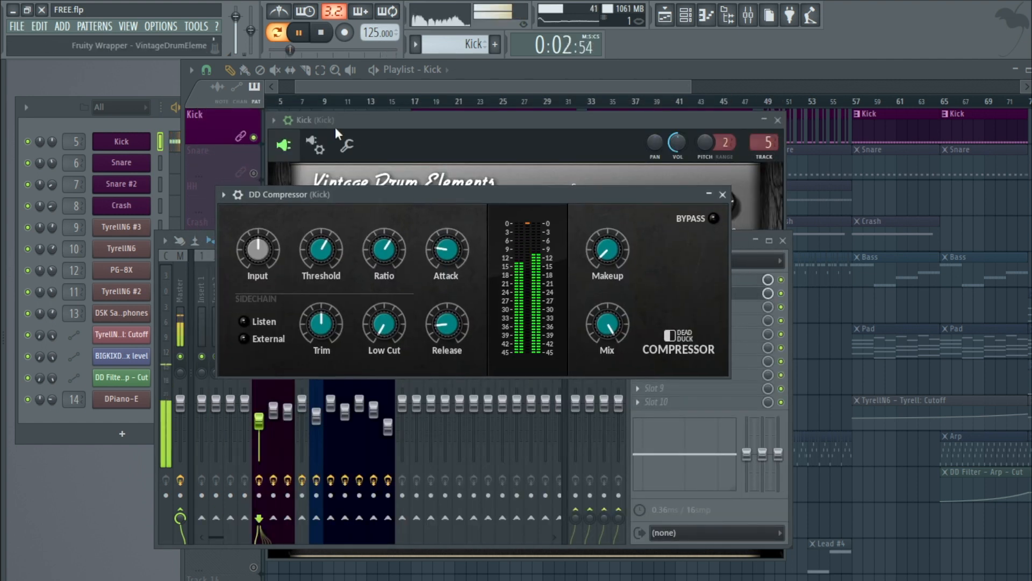
key("space")
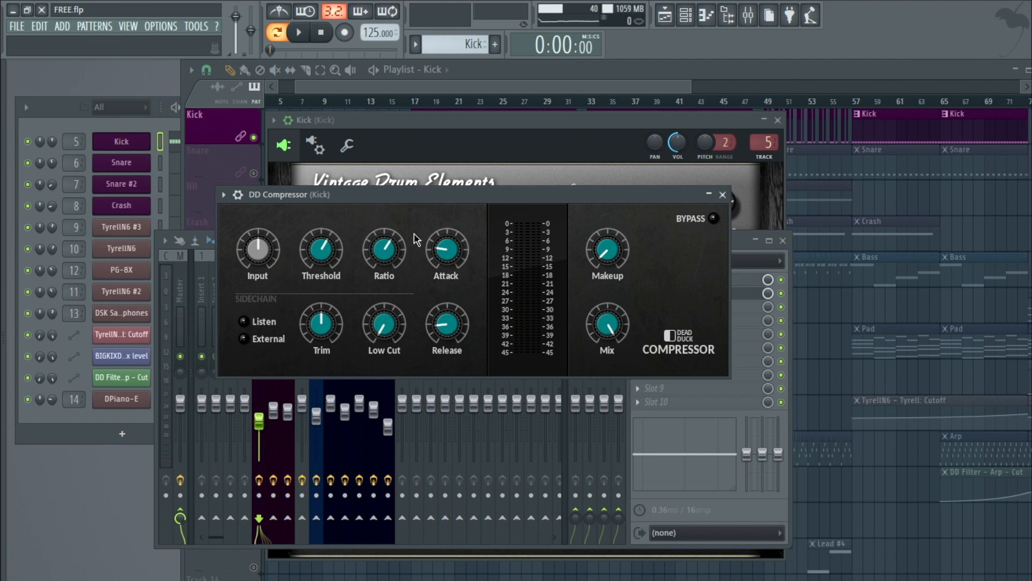
key("space")
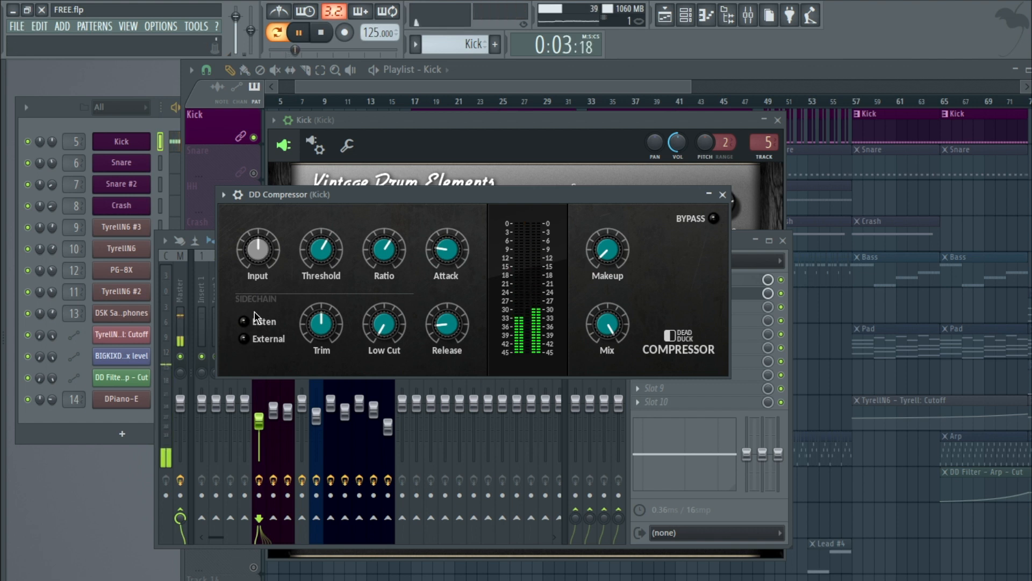
left_click_drag(441, 195, 466, 214)
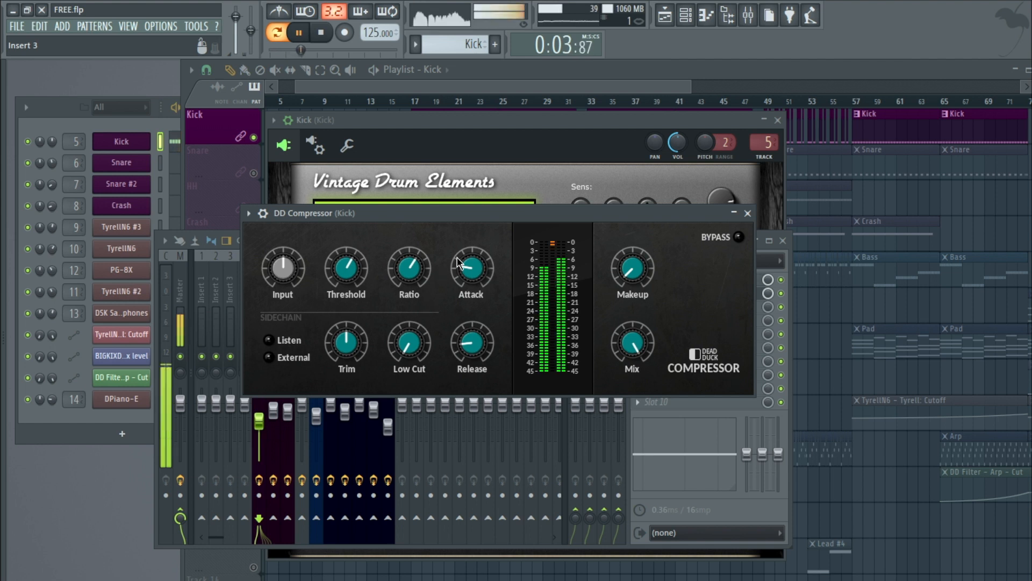
left_click_drag(467, 214, 447, 227)
left_click(450, 285)
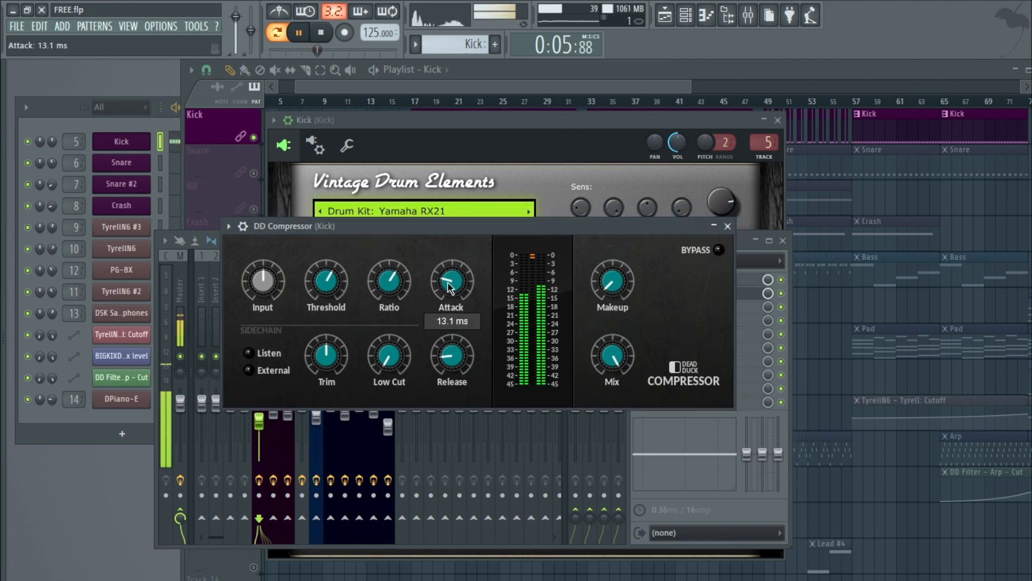
mouse_move(388, 290)
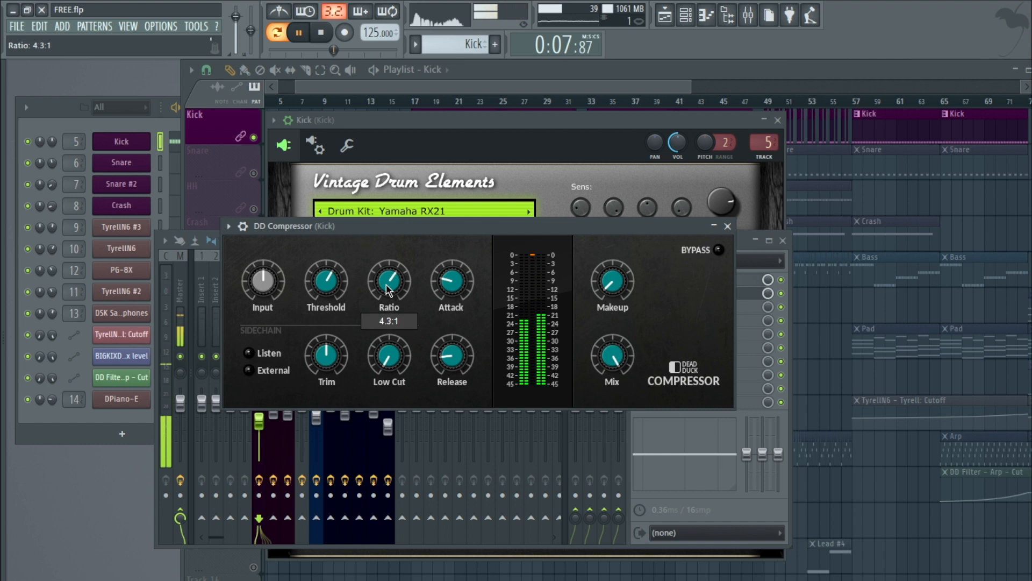
mouse_move(326, 285)
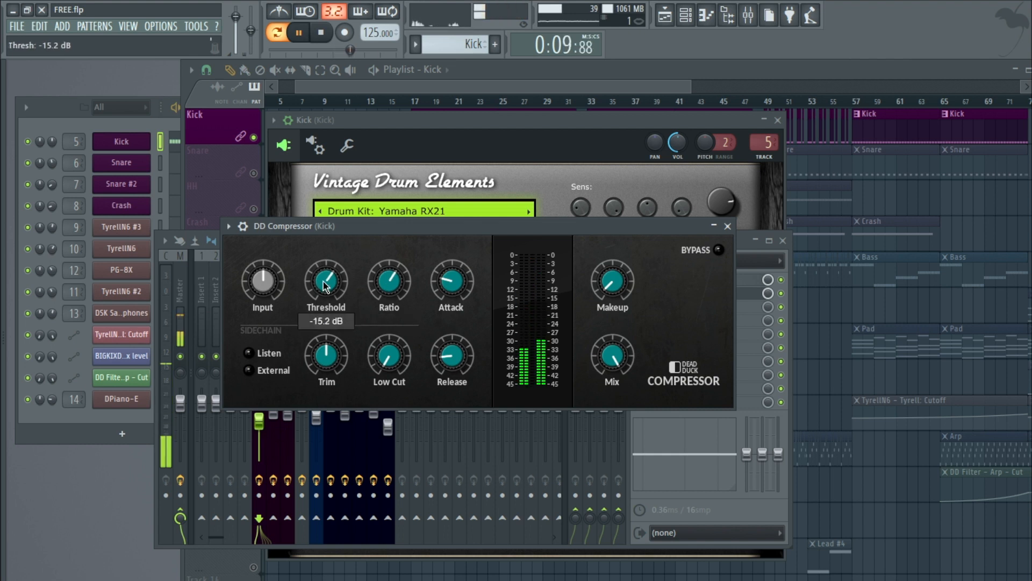
mouse_move(455, 355)
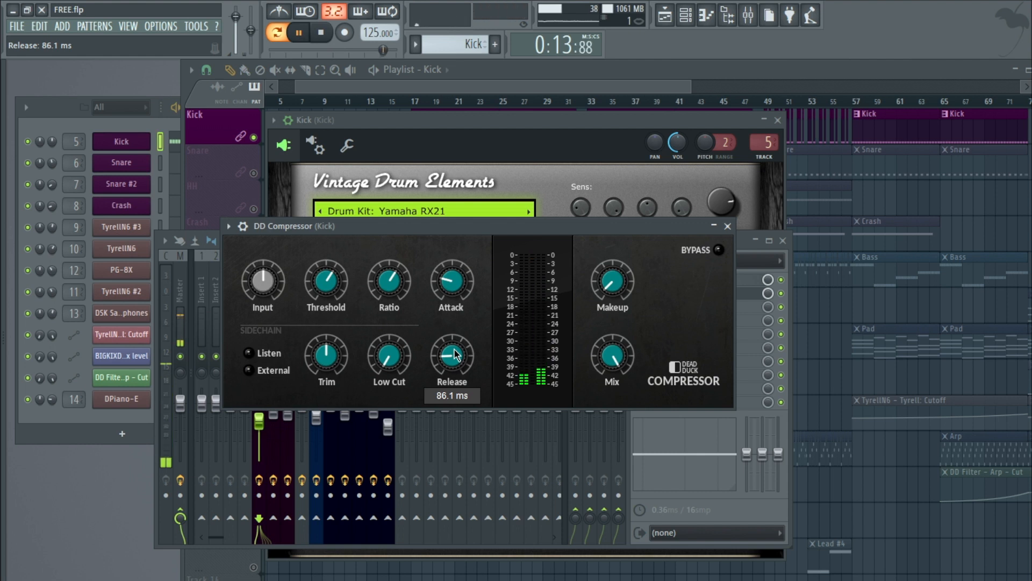
left_click(729, 226)
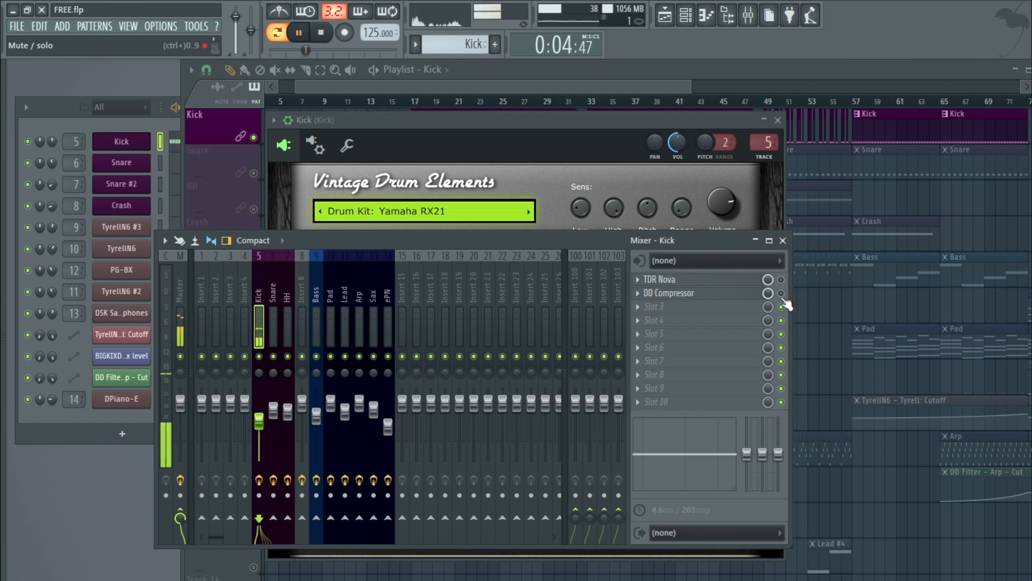
Step: Toggle the Kick insert's TDR Nova slot and close the Kick instrument and mixer windows
left_click(783, 281)
left_click(762, 127)
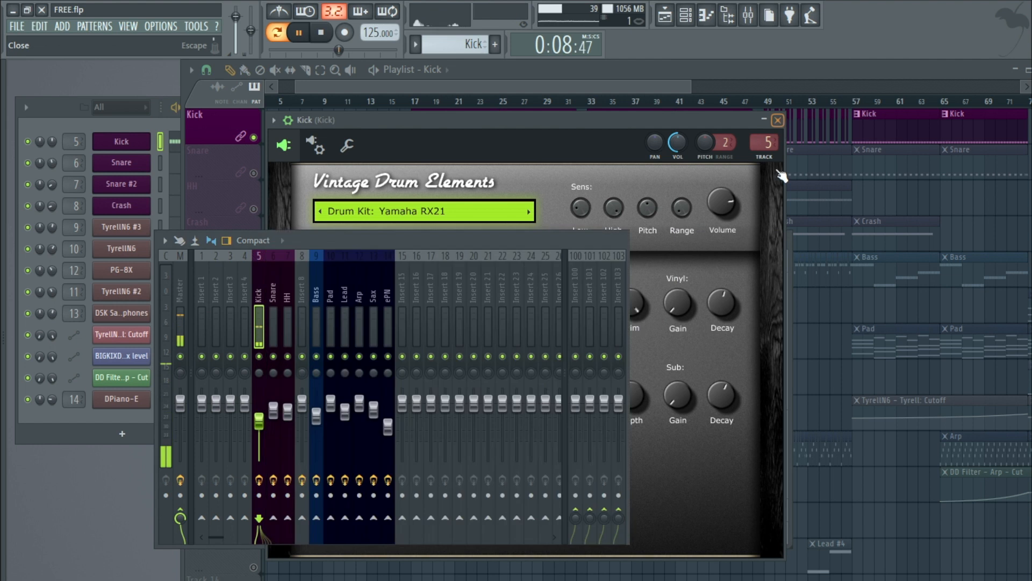
left_click(777, 119)
left_click(783, 240)
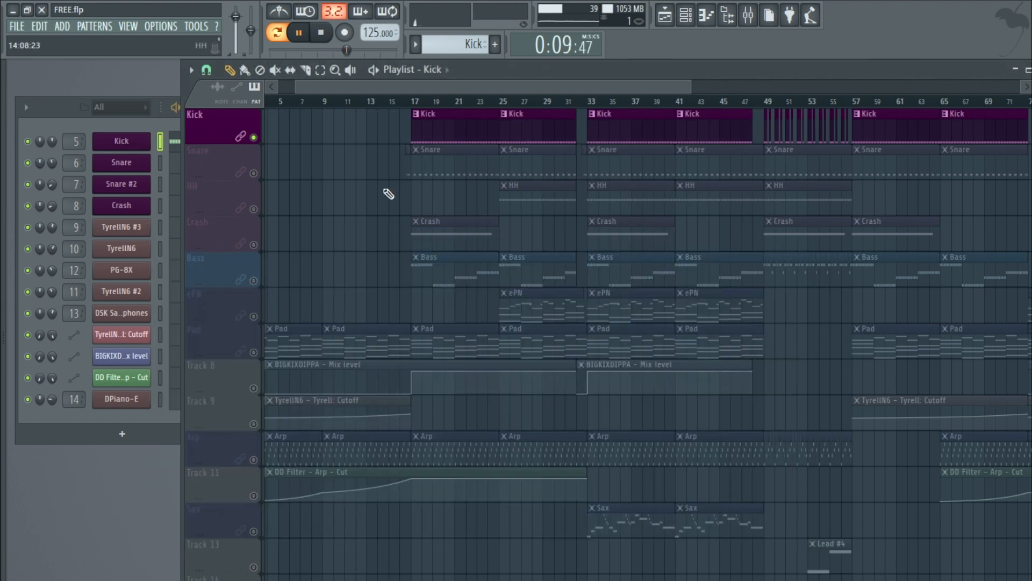
Step: Solo the Snare track and set playback to start at bar 17
left_click(254, 176)
left_click(413, 101)
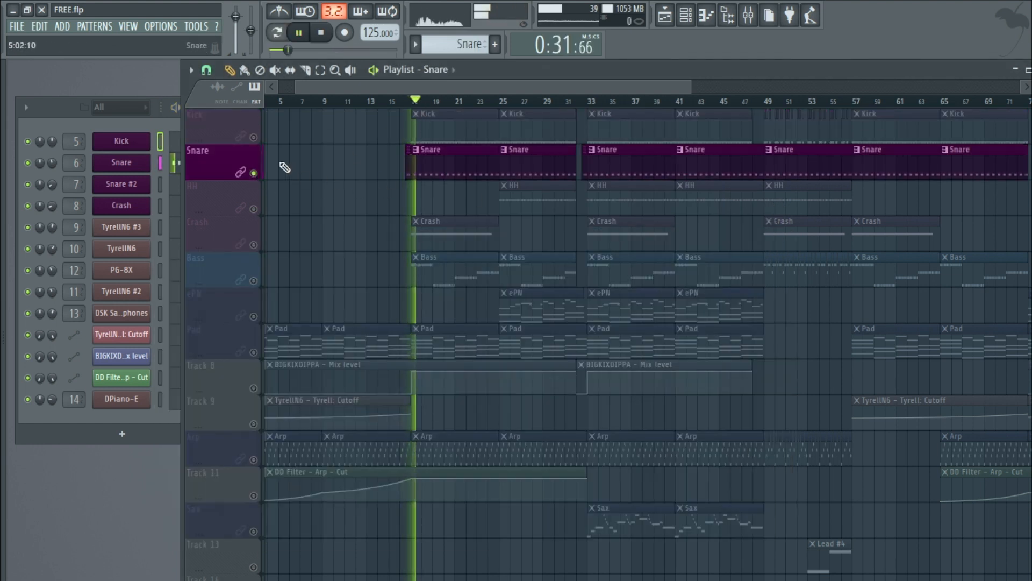
Step: Open the Snare channel's DJINNDRUM instrument, audition a pad, and open the Snare mixer insert
left_click(119, 172)
left_click(124, 173)
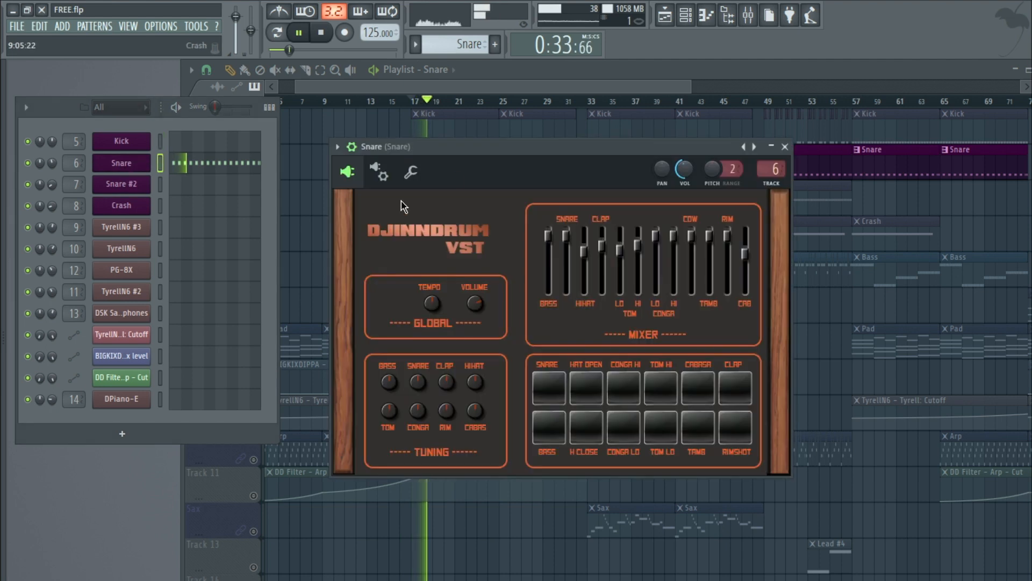
key("space")
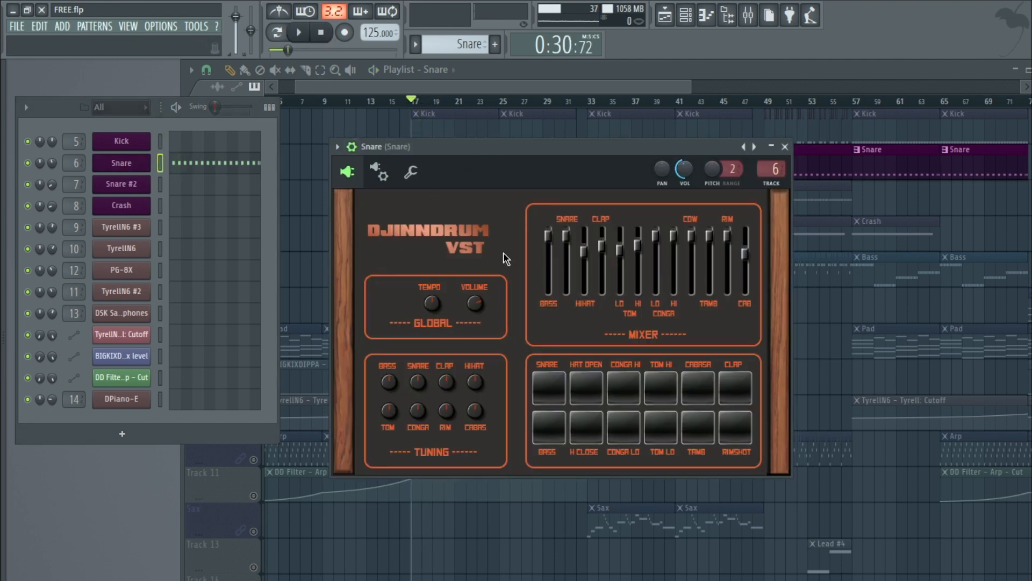
left_click_drag(465, 181, 424, 189)
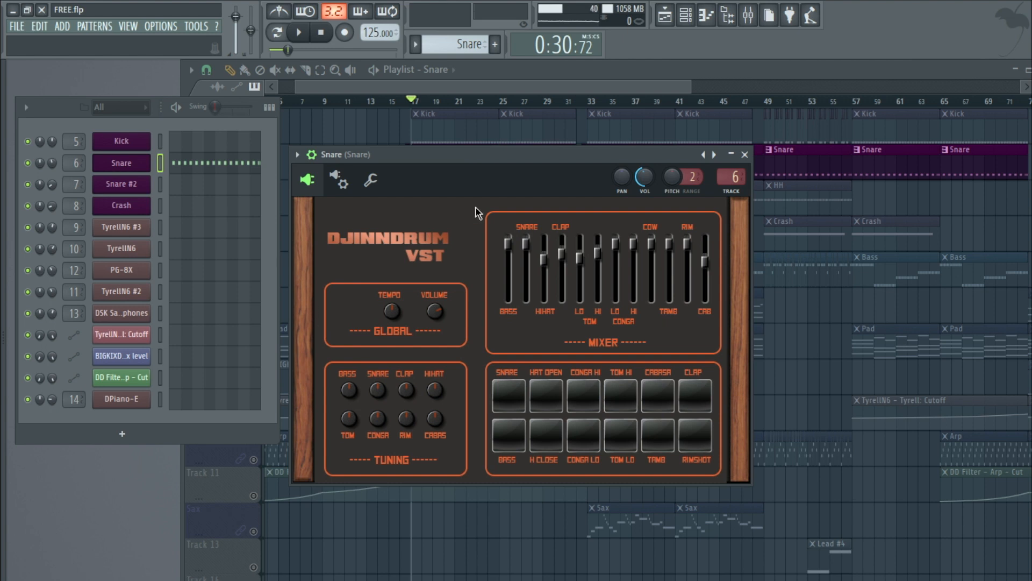
left_click(511, 392)
left_click(731, 177)
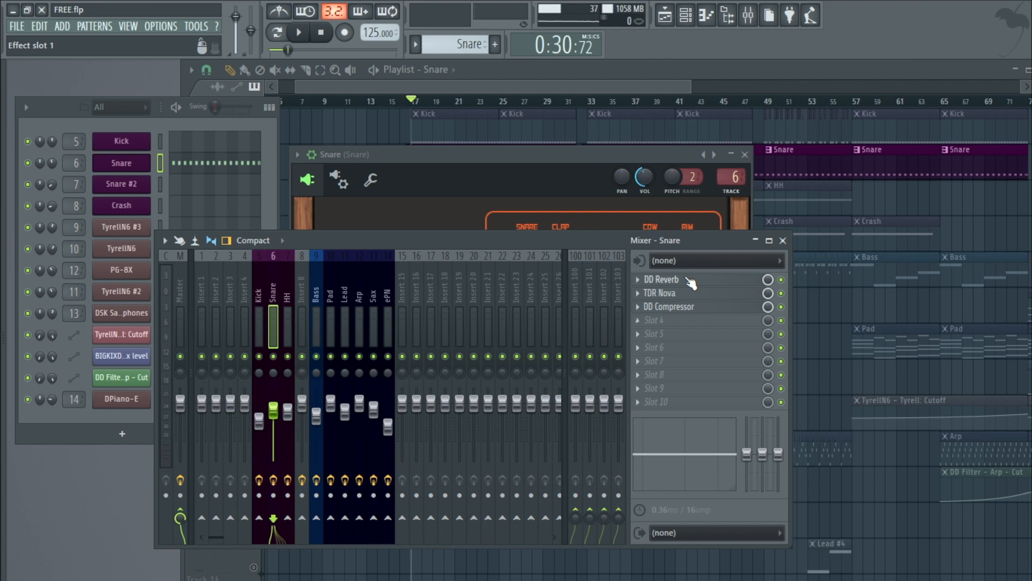
Step: Open the Snare insert's DD Reverb and nudge its Room Size knob slightly
left_click(691, 281)
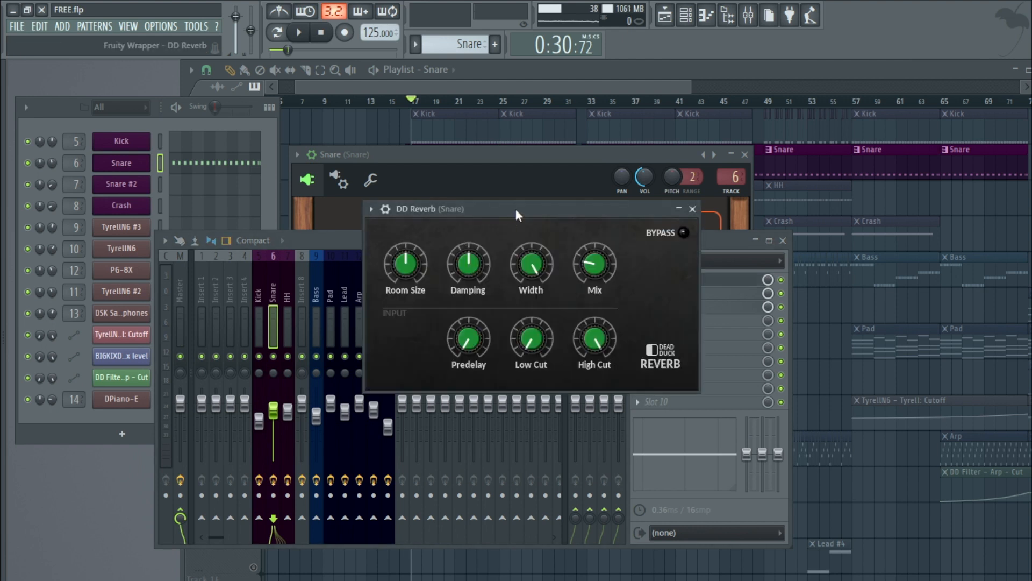
left_click_drag(434, 230, 362, 241)
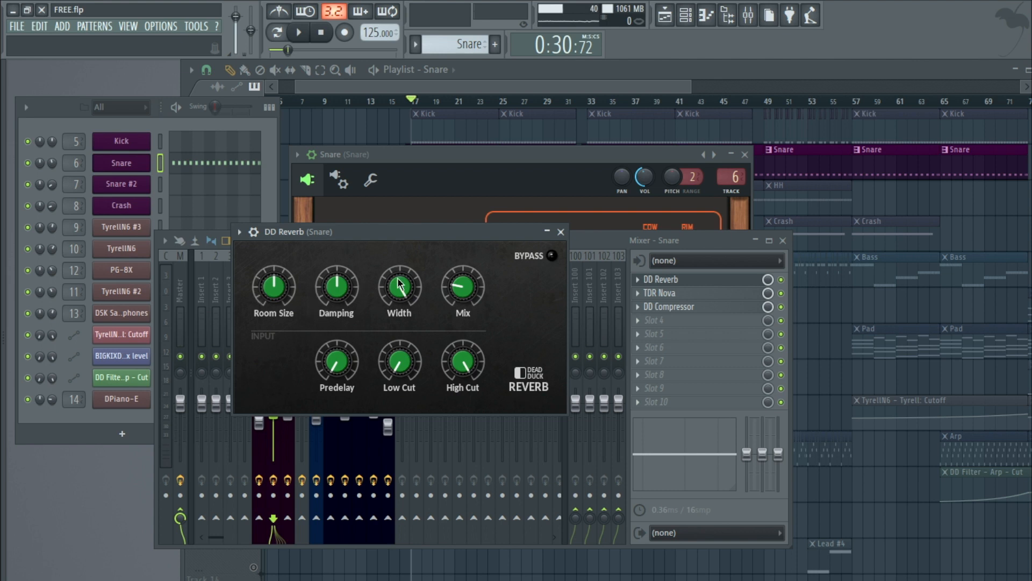
mouse_move(462, 288)
left_click_drag(272, 287, 272, 289)
left_click(334, 282)
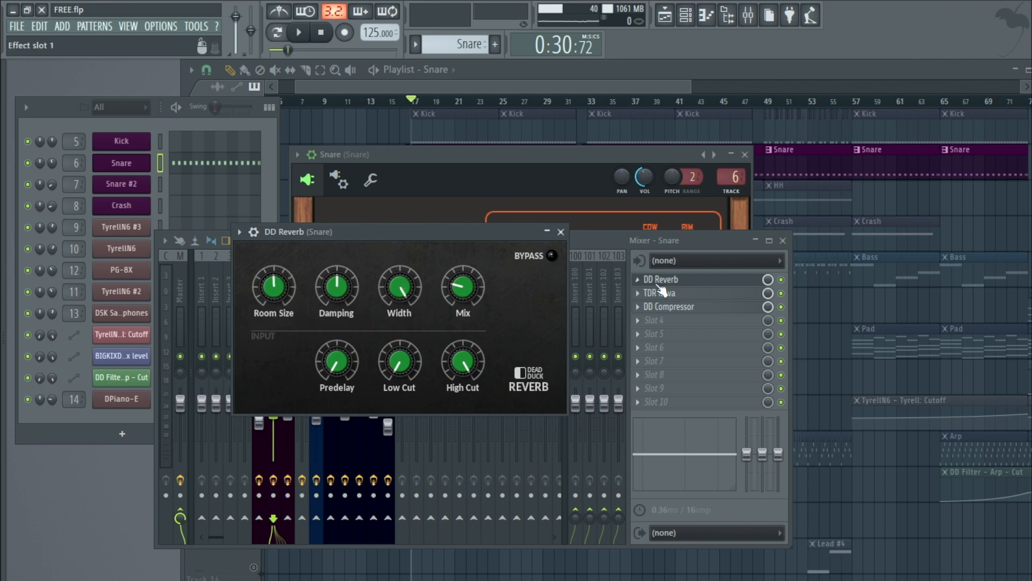
Step: Open the Snare insert's TDR Nova, nudge band III to about 9.1 kHz and 4.2 dB, and close it
left_click(673, 293)
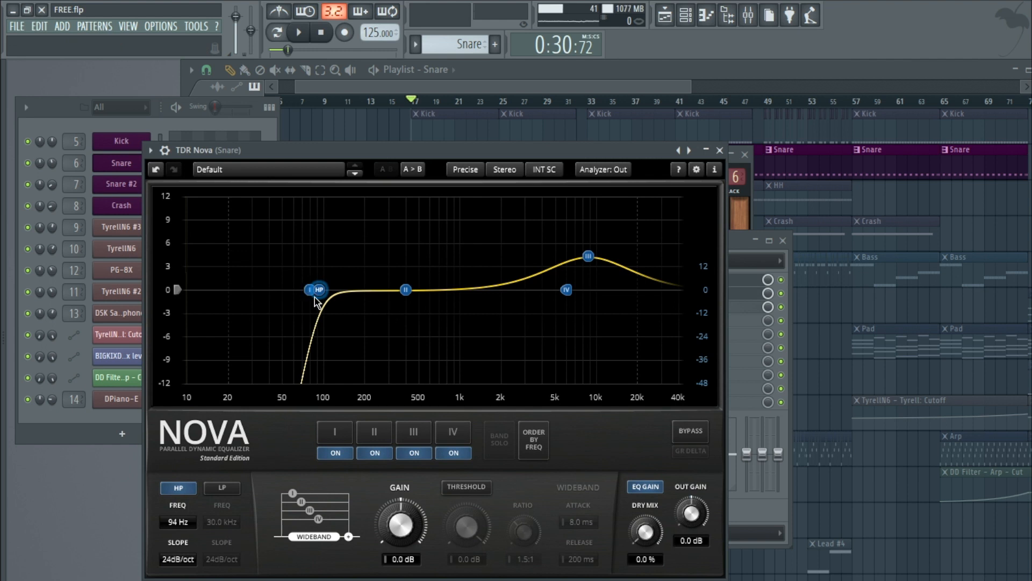
left_click(589, 257)
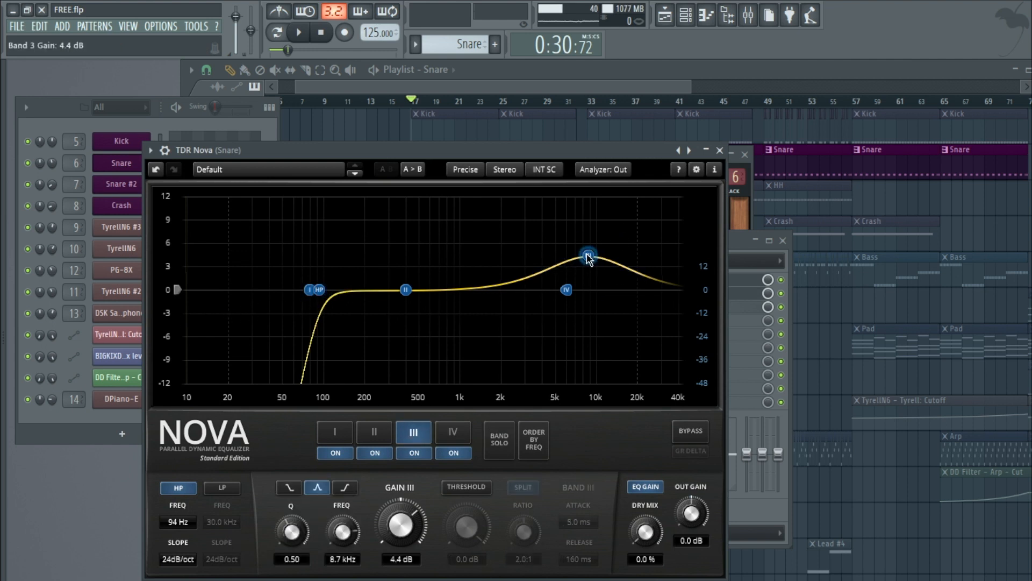
left_click_drag(588, 257, 591, 260)
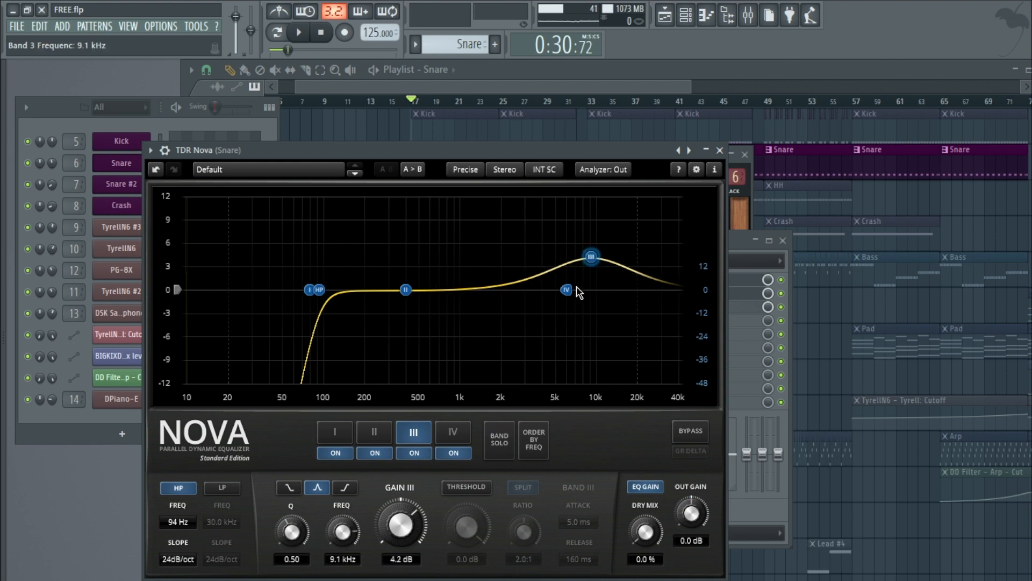
left_click(720, 150)
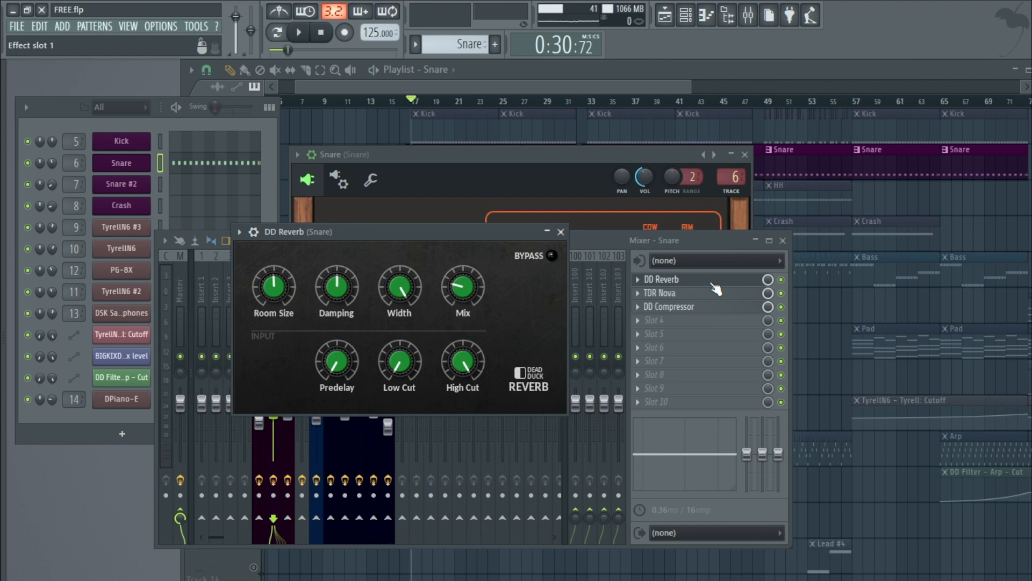
Step: Close the reverb, open the Snare insert's DD Compressor, and start playback to hear it
left_click(561, 231)
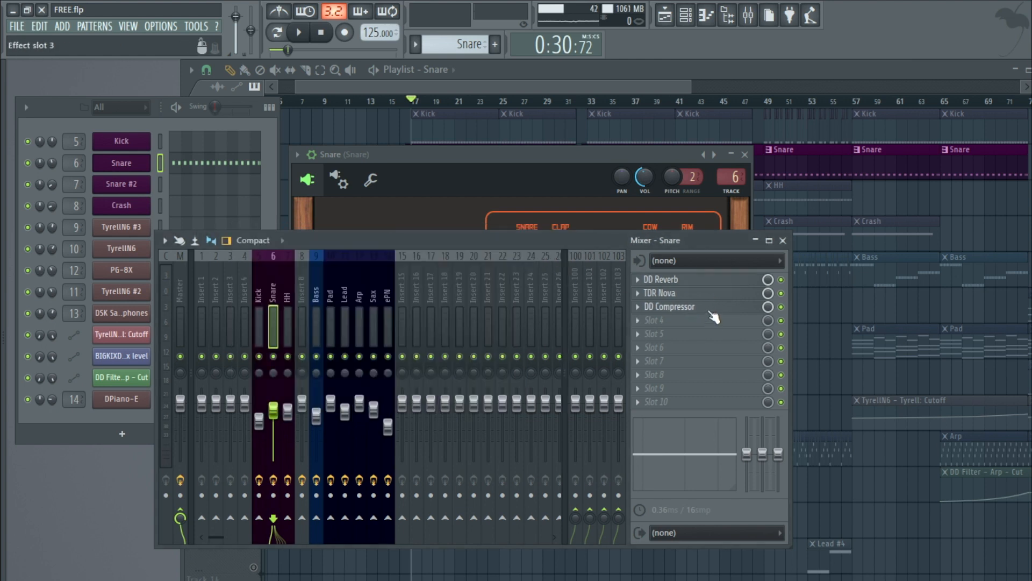
left_click(711, 309)
left_click_drag(443, 227, 443, 300)
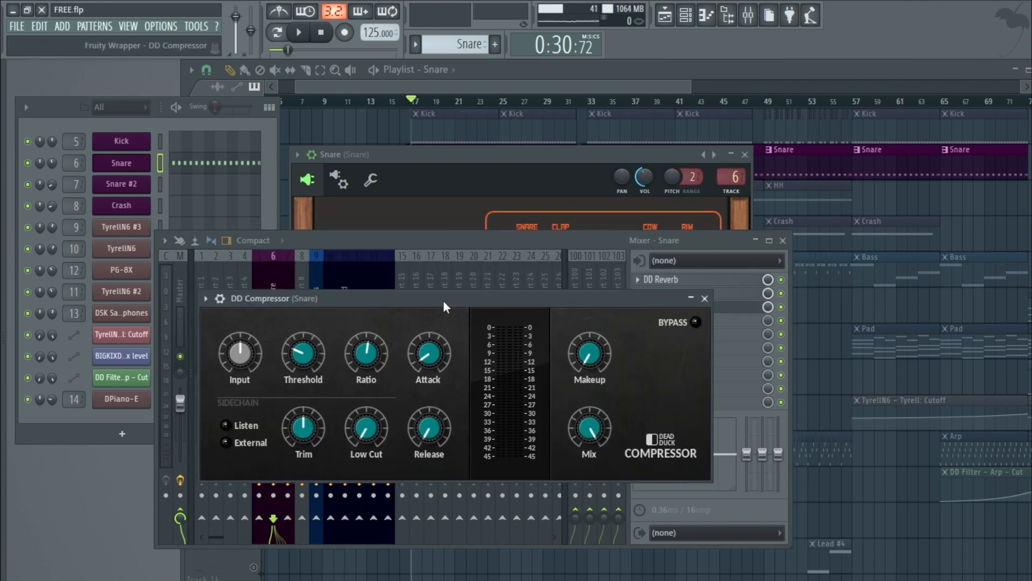
key("space")
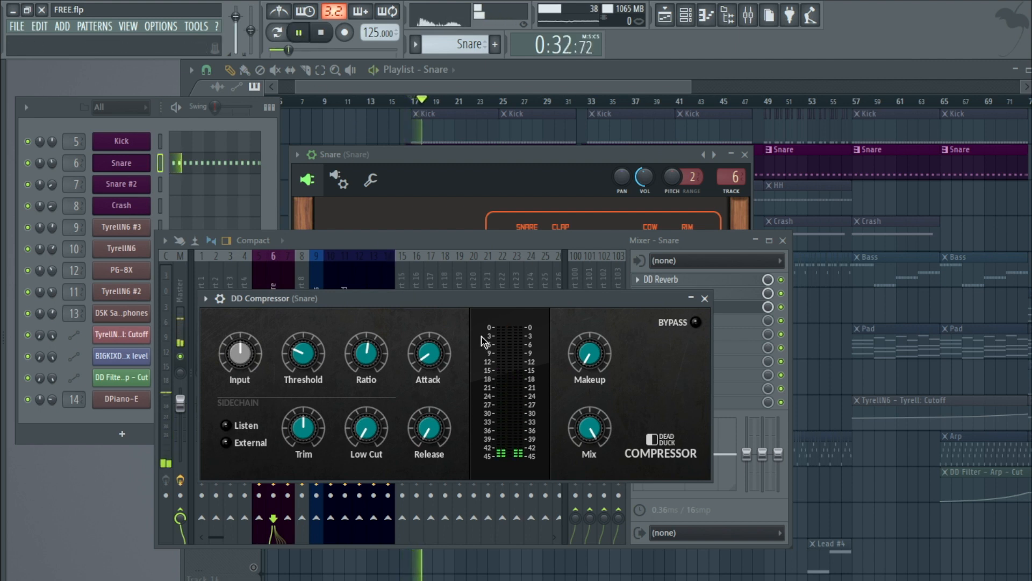
Step: Close the compressor window and toggle the DD Compressor slot's enable switch
left_click(699, 301)
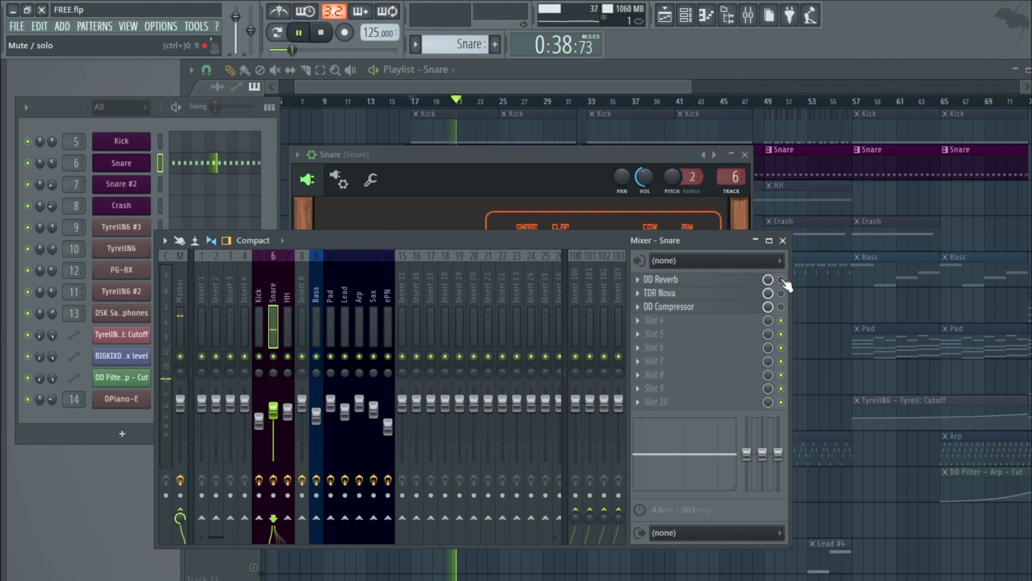
left_click(781, 307)
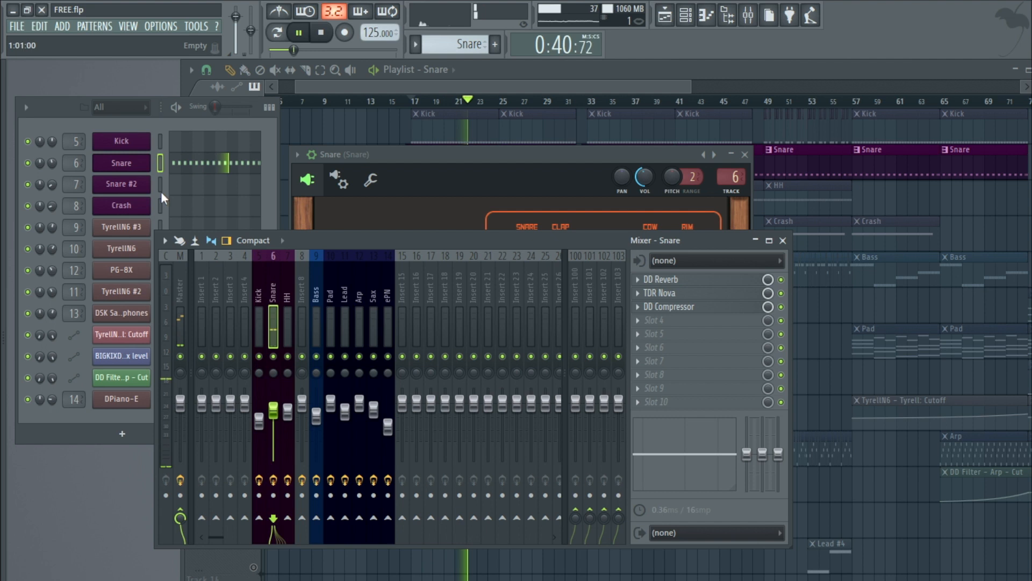
Step: Open the Snare channel's piano roll, zoom in on its notes, and close it
right_click(151, 157)
left_click(180, 163)
key("space")
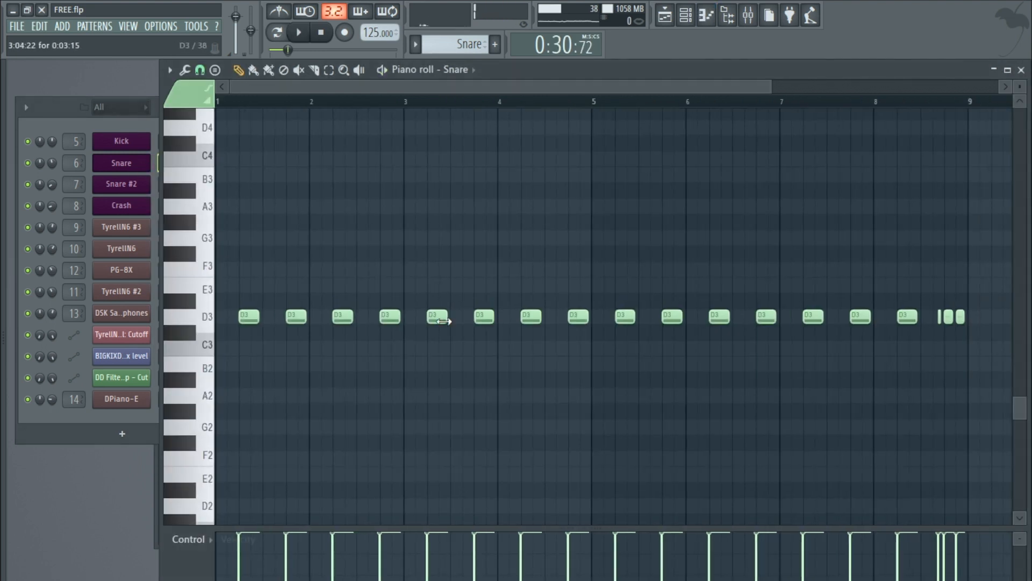
scroll(437, 316, "up", 5)
scroll(437, 316, "up", 1)
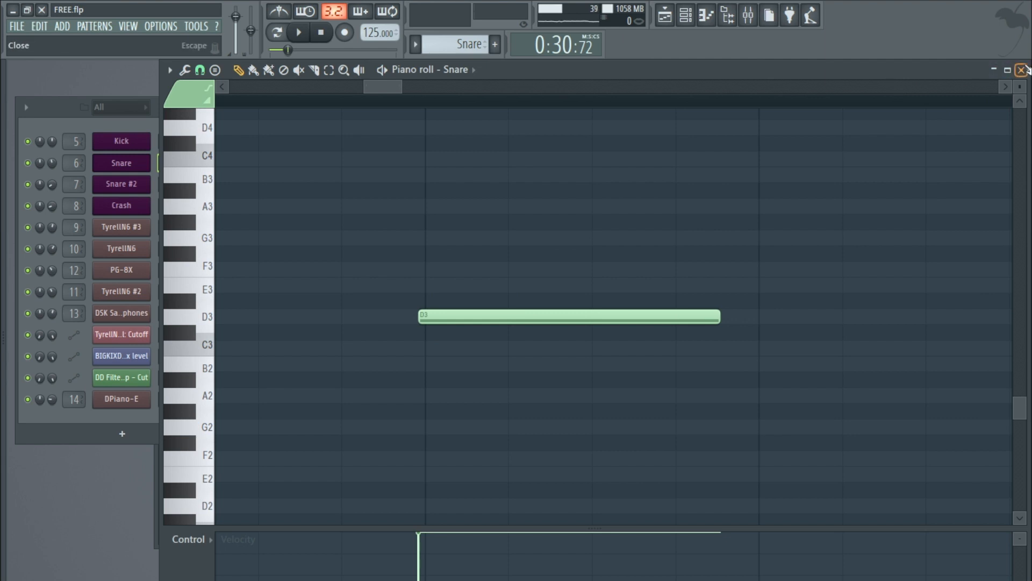
left_click(1021, 70)
Step: Add the Kick track to the solo alongside the Snare and start playback
right_click(383, 137)
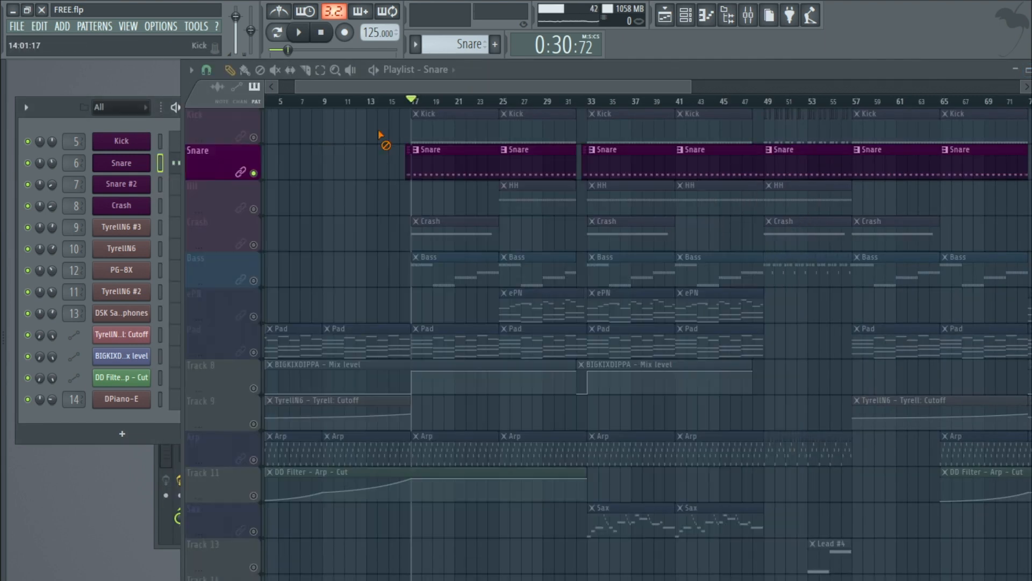
left_click(256, 140)
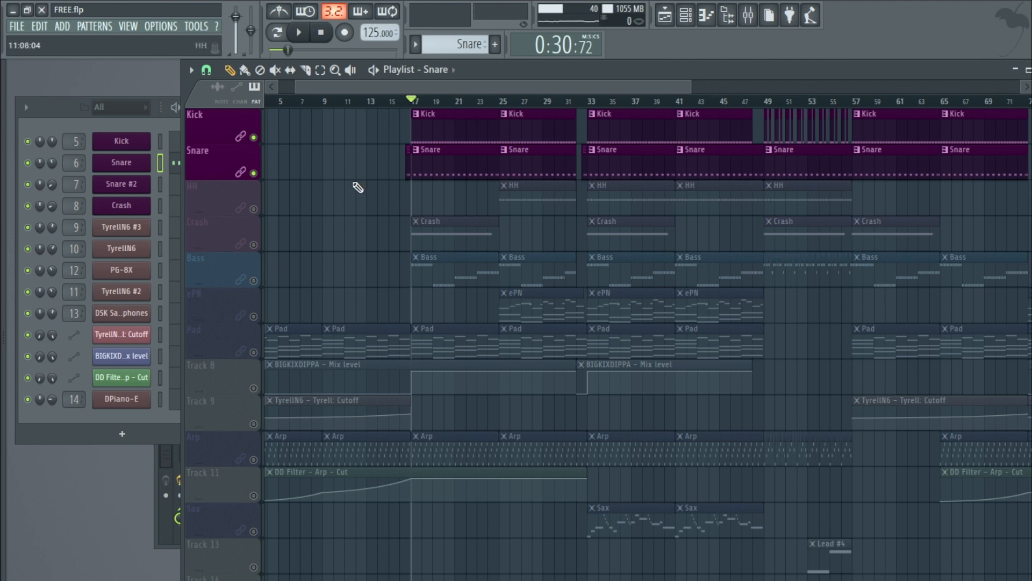
left_click(299, 33)
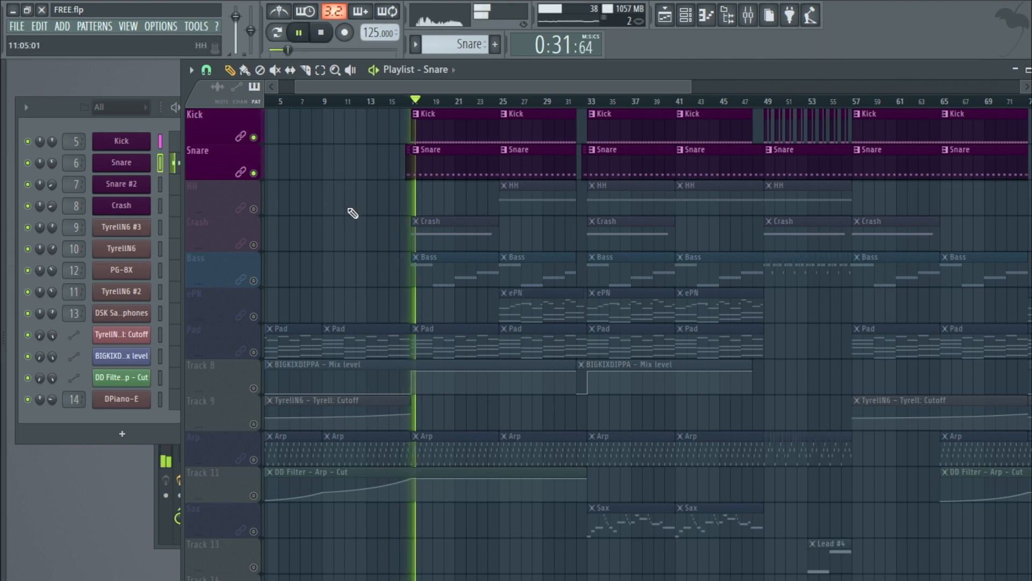
Step: Solo the HH track and set playback to start at bar 25
left_click(255, 211)
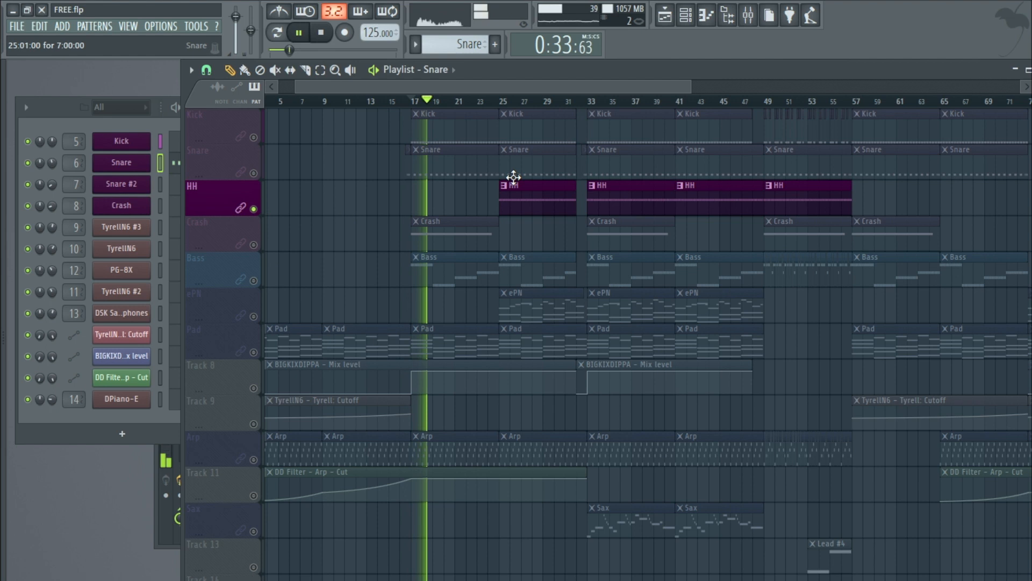
left_click(503, 101)
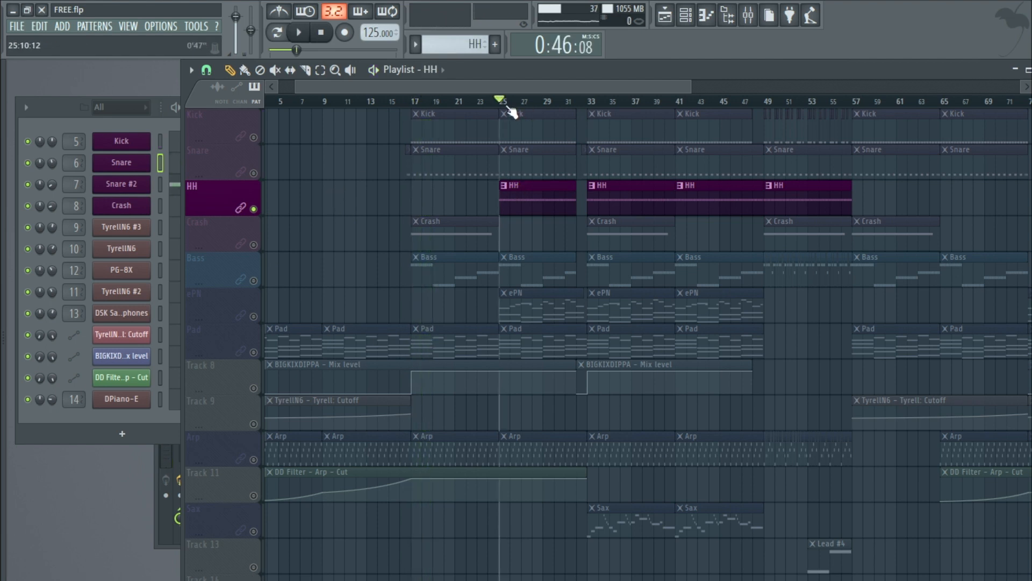
Step: Open the Snare #2 channel's DJINNDRUM instrument and its HH mixer insert
left_click(141, 186)
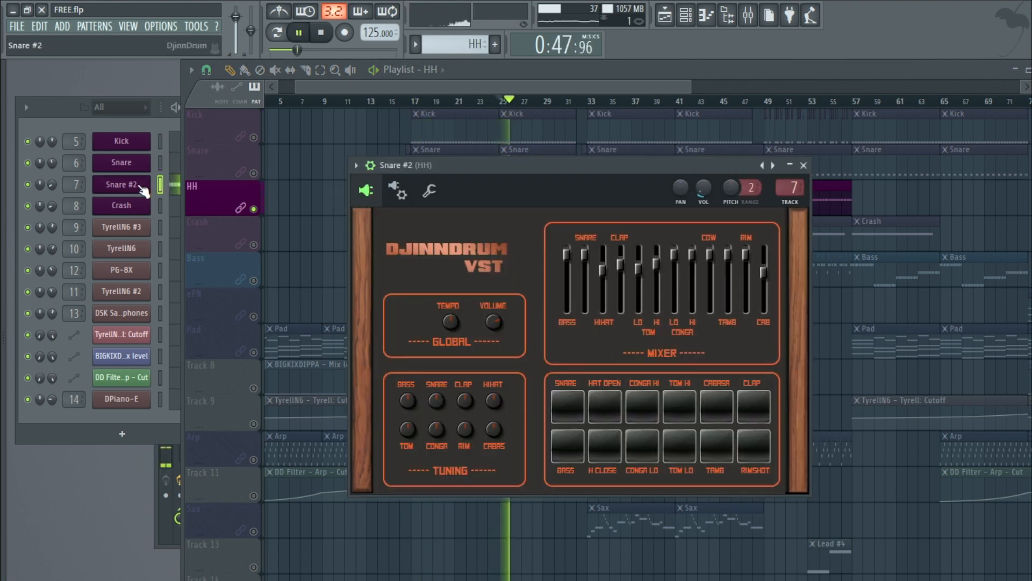
double_click(790, 186)
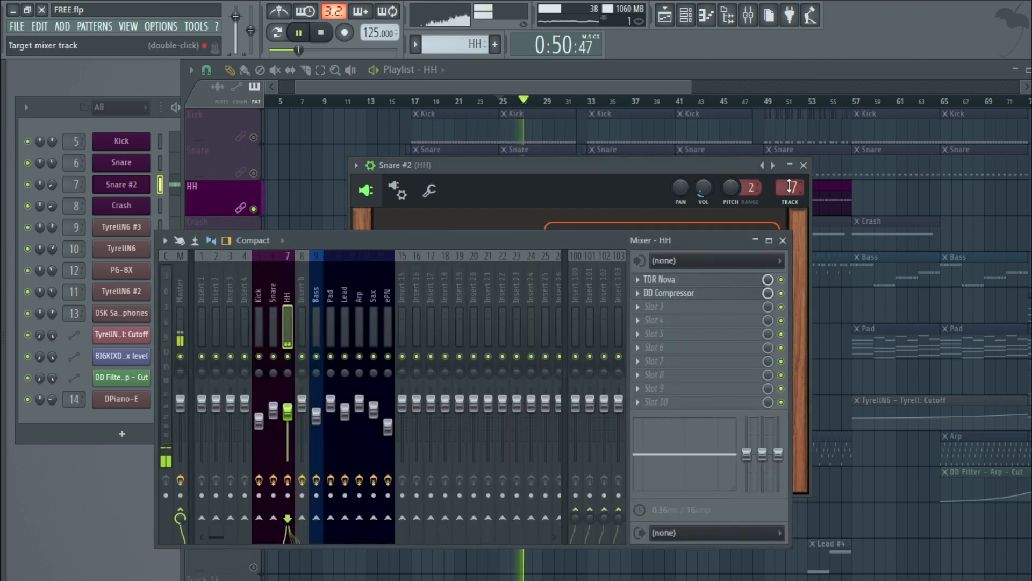
Step: Inspect the HH insert's TDR Nova and DD Compressor, then close all windows and stop playback
left_click(698, 278)
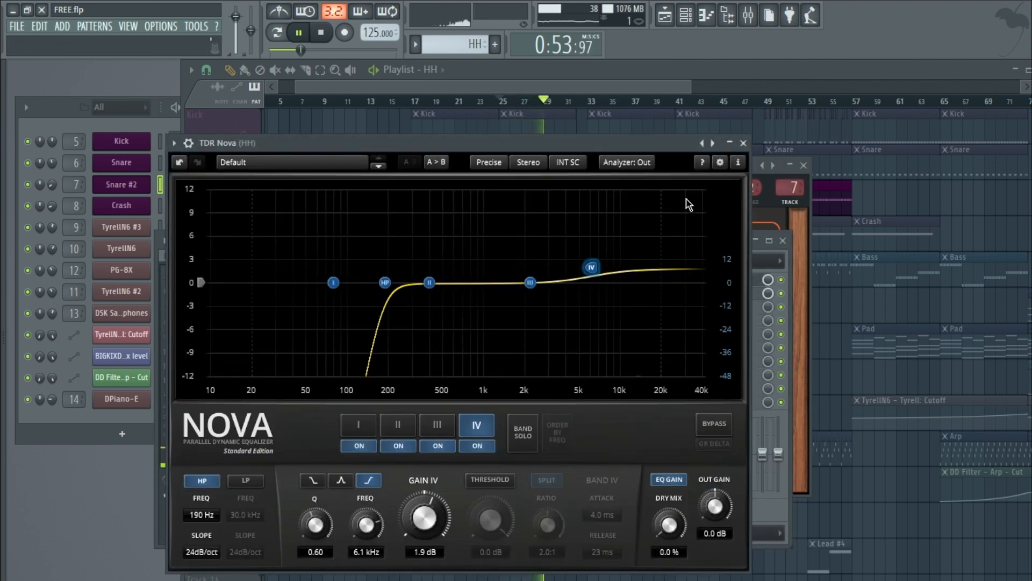
left_click(744, 142)
left_click(698, 291)
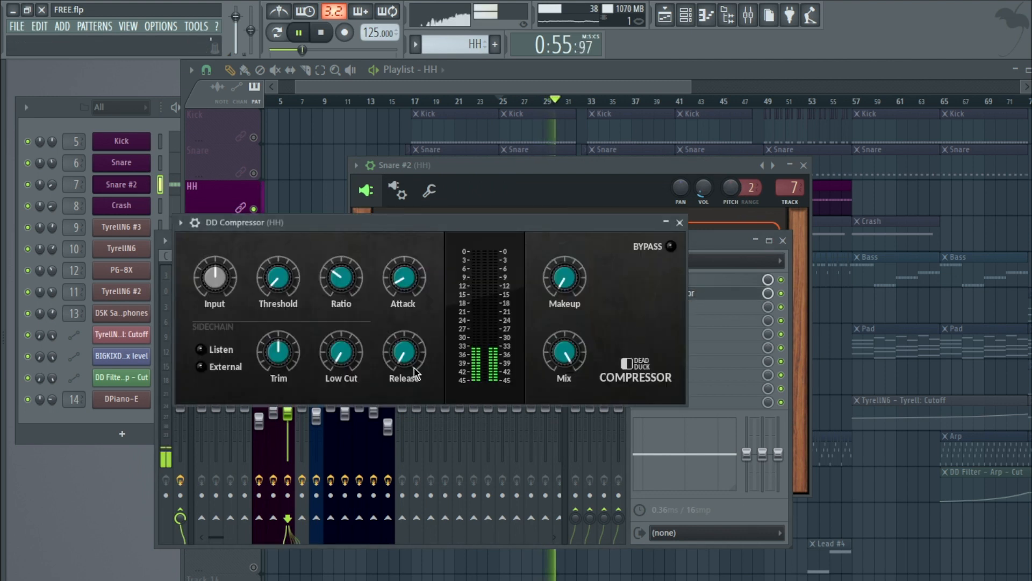
left_click(680, 222)
left_click(783, 241)
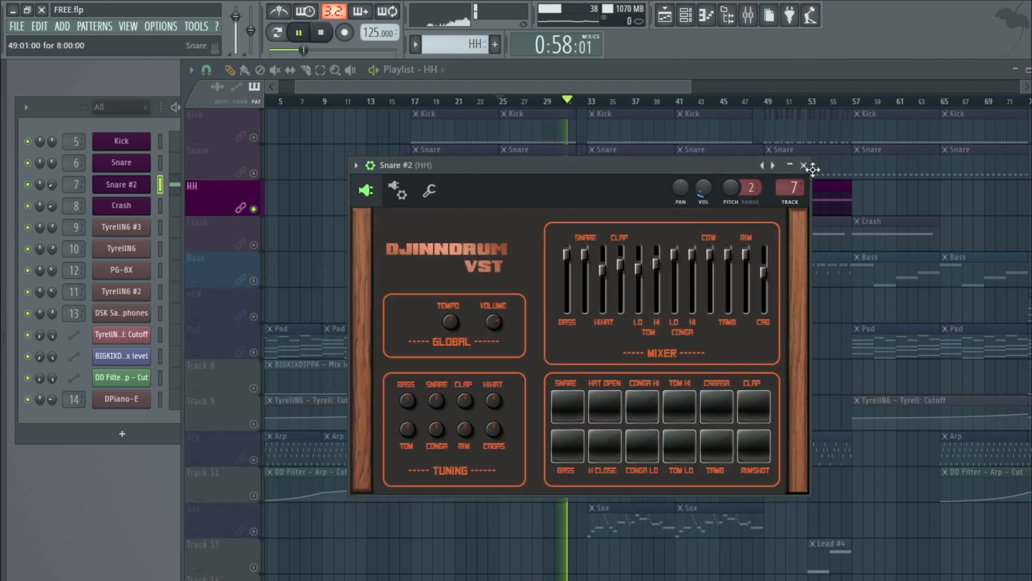
left_click(803, 165)
key("space")
Step: Solo the Crash track, open its Vintage Drum Elements instrument, and audition several pads
left_click(249, 237)
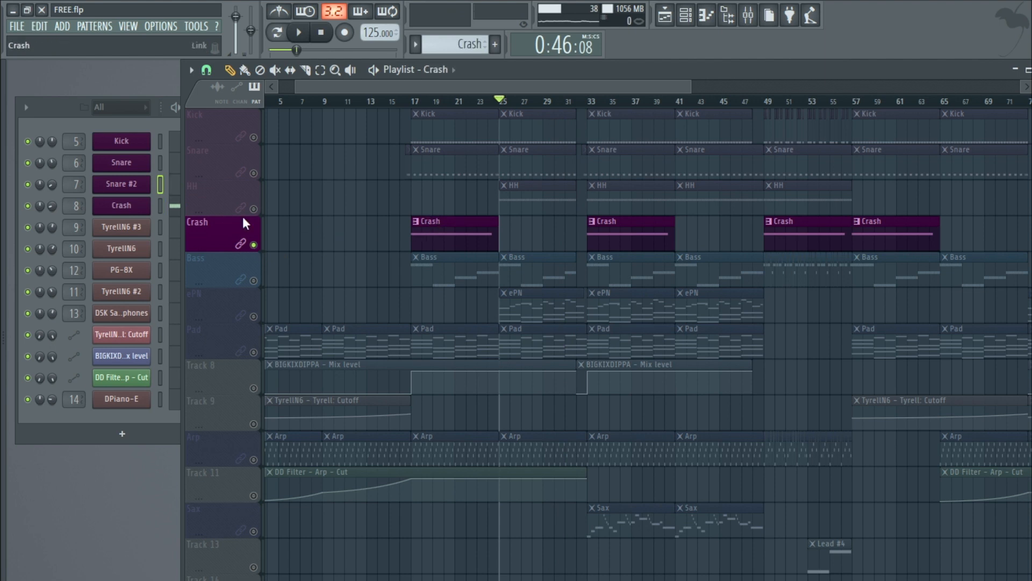
left_click(119, 208)
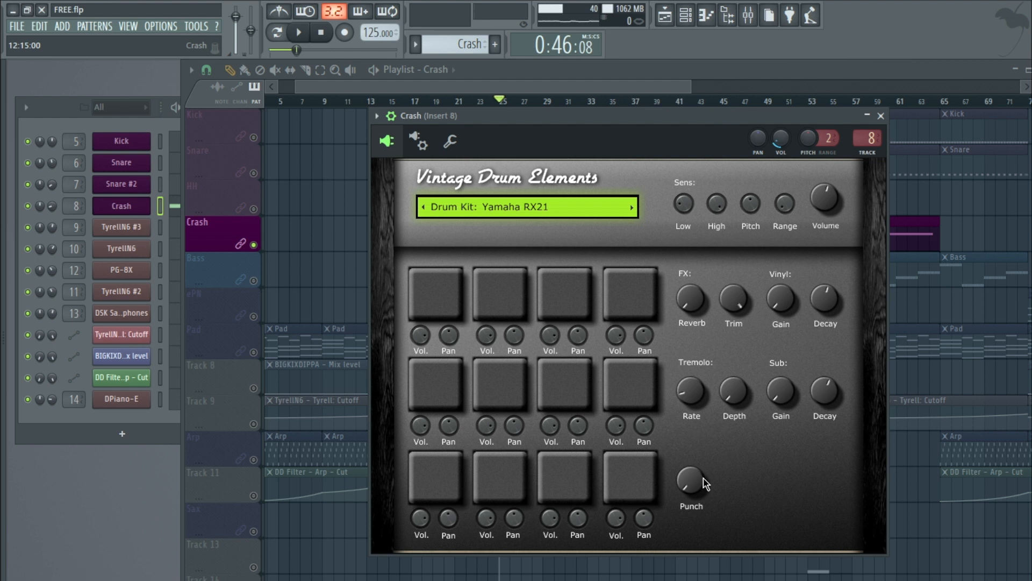
left_click(459, 311)
left_click(491, 295)
left_click(546, 293)
left_click(629, 384)
left_click(561, 390)
left_click(422, 473)
left_click(500, 476)
left_click(571, 477)
Step: Open the Crash insert's DD Delay in the mixer, then close the delay, mixer and instrument windows
left_click(871, 139)
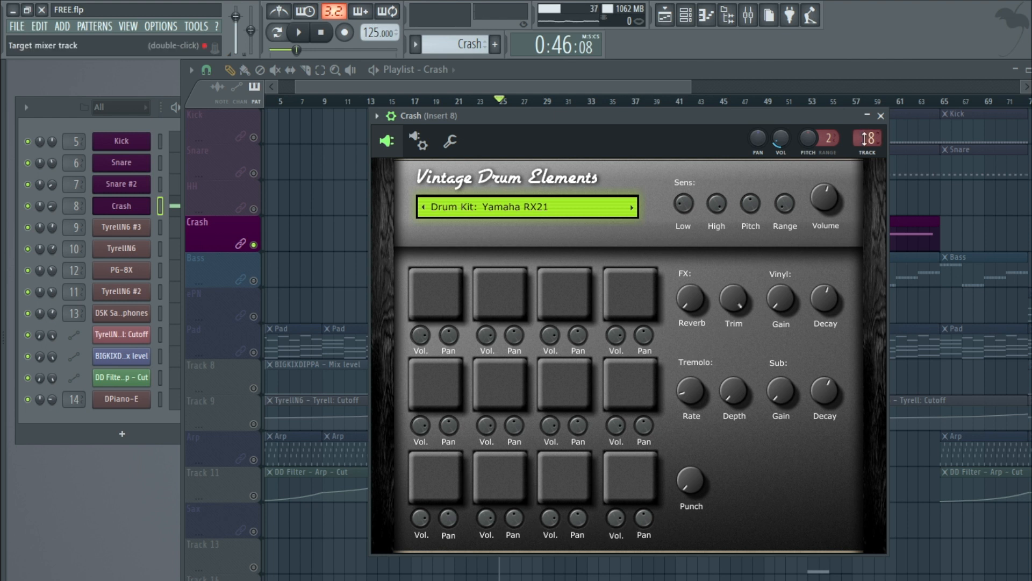
left_click(711, 284)
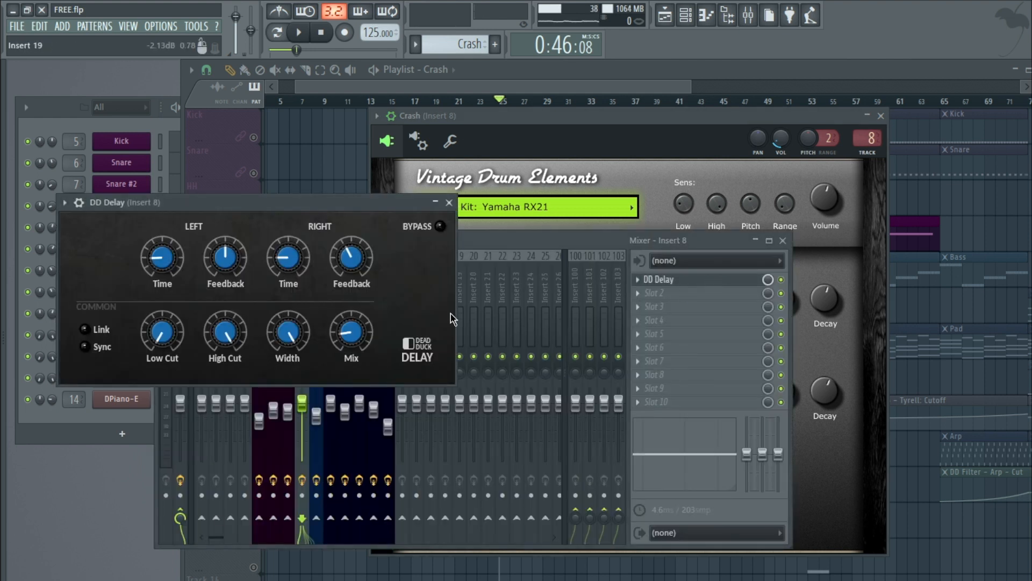
left_click_drag(355, 203, 472, 274)
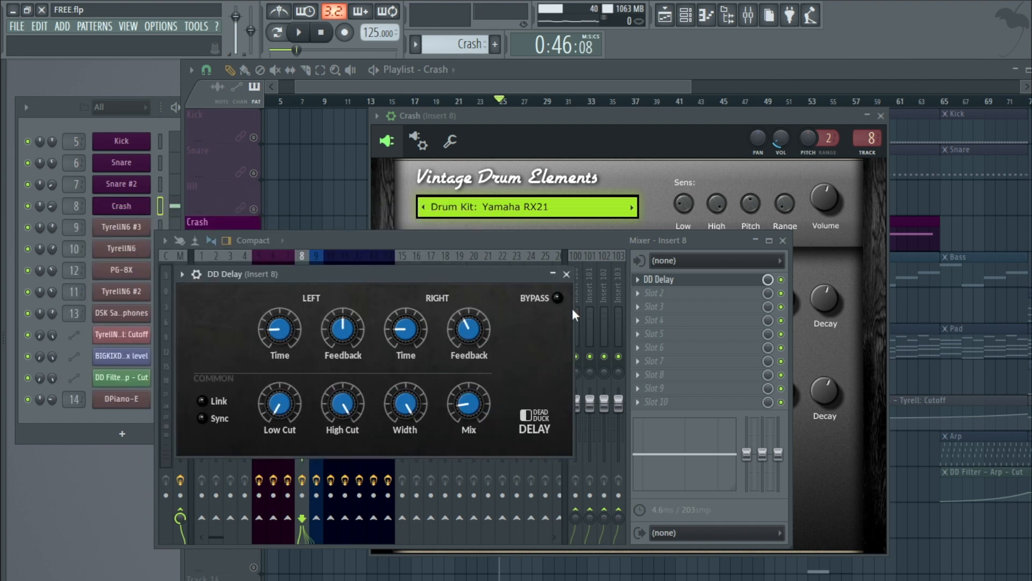
left_click(566, 275)
left_click(783, 240)
left_click(882, 116)
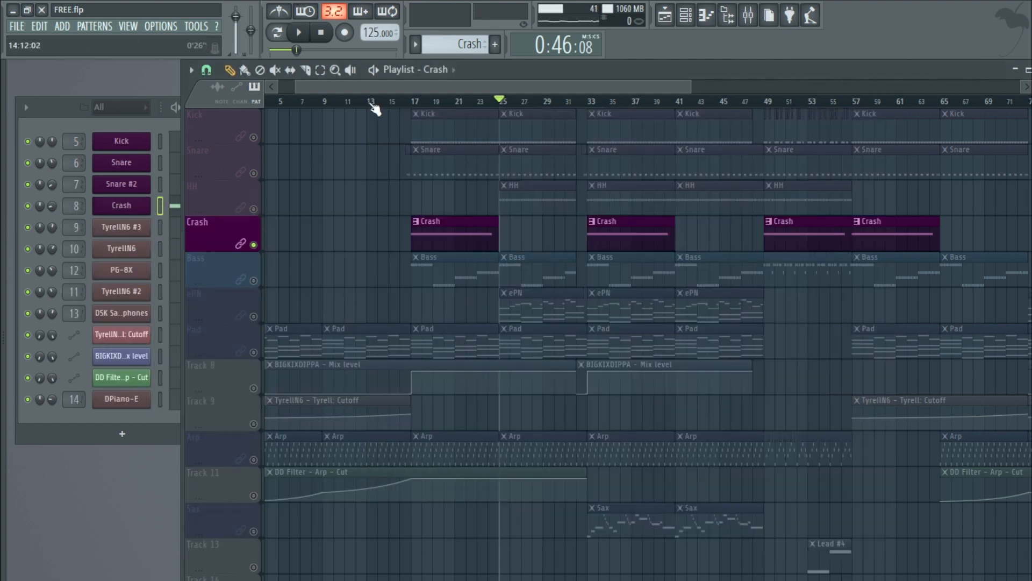
Step: Play the song from bar 17 and open the mixer on the Crash insert
left_click(299, 32)
left_click(414, 102)
left_click(128, 26)
left_click(140, 96)
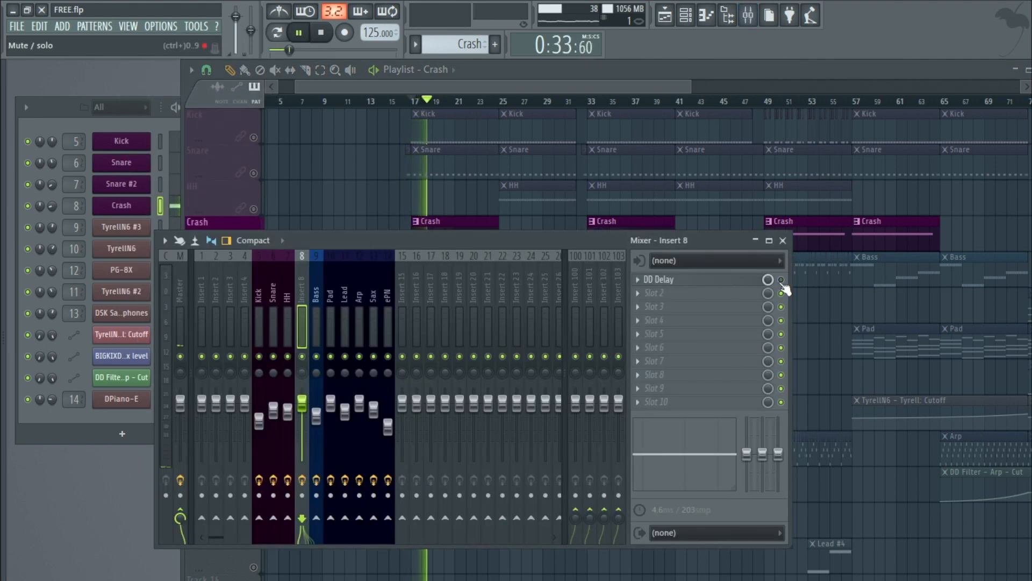
Step: Reopen the Crash insert's DD Delay and instrument, then close them and the mixer and stop playback
left_click(732, 284)
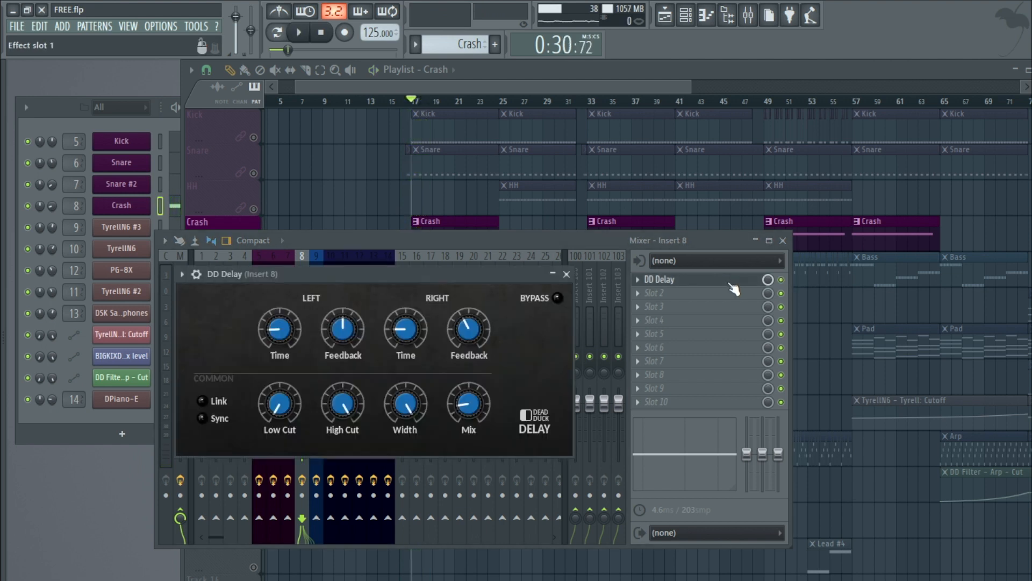
left_click(132, 210)
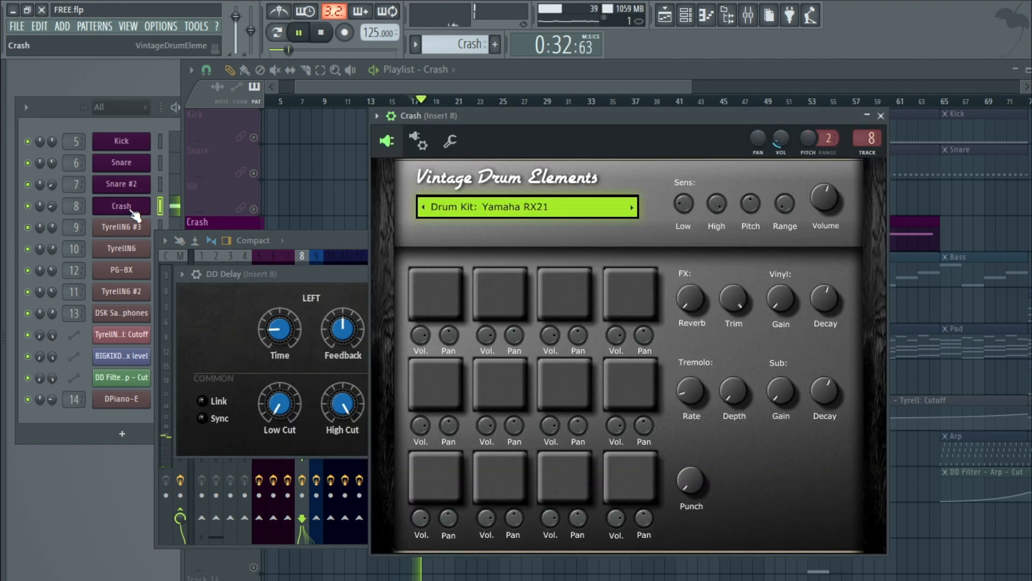
left_click(881, 116)
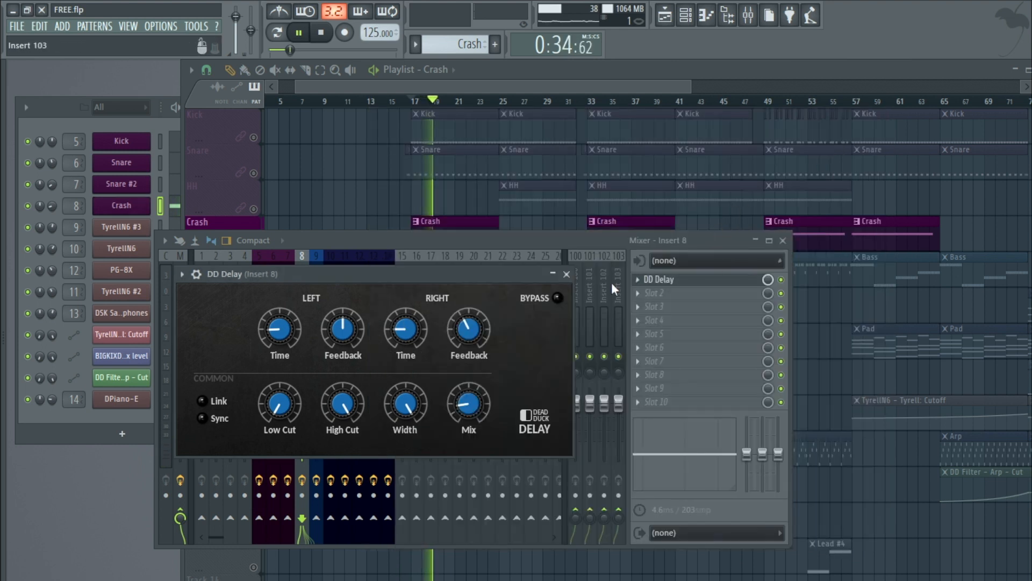
left_click(566, 273)
left_click(783, 240)
key("space")
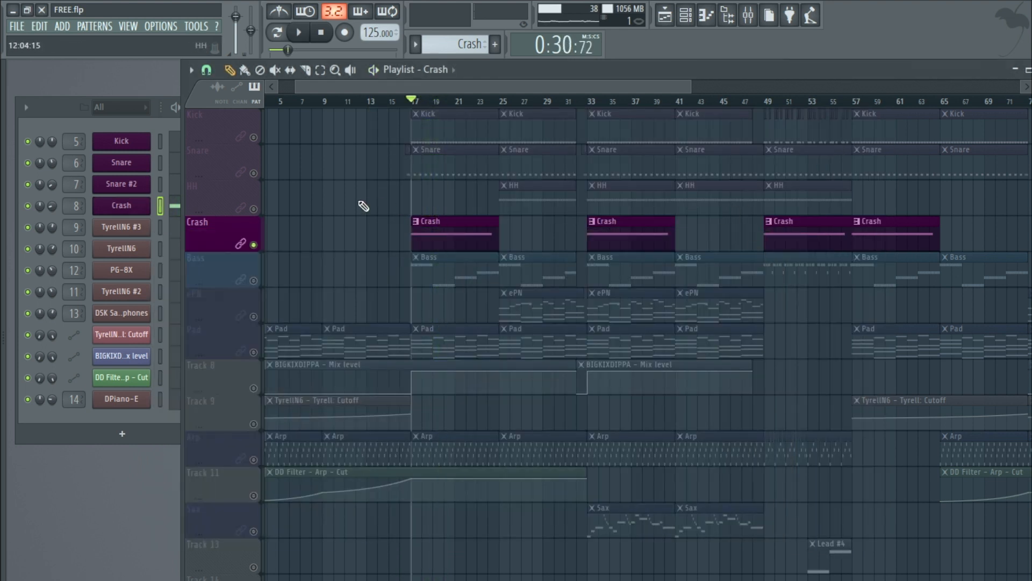
Step: Solo the Bass track and play the song
left_click(257, 280)
left_click(442, 269)
key("space")
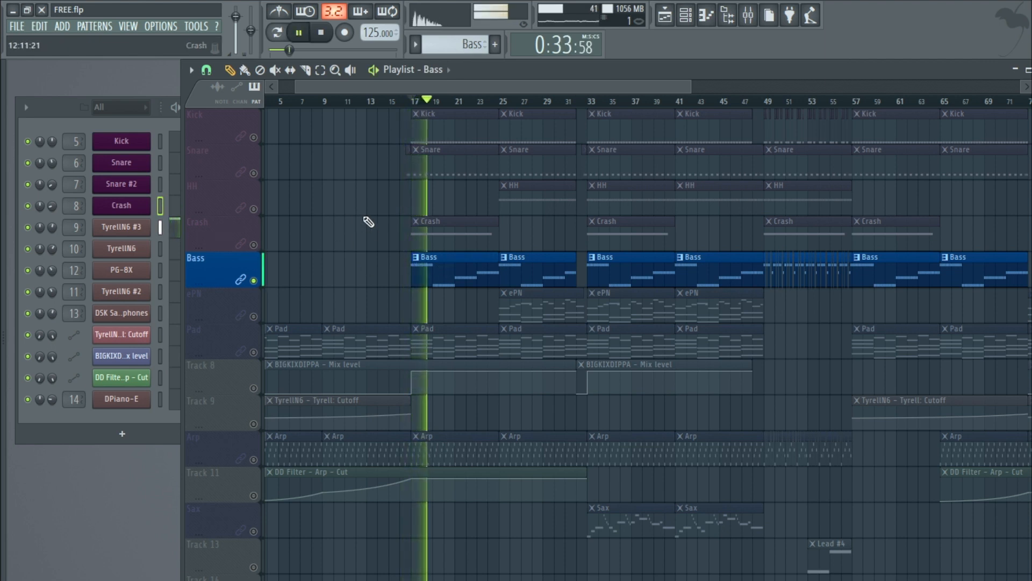
Step: Stop playback and reposition the Bass channel's TyrellN6 #3 instrument window
key("space")
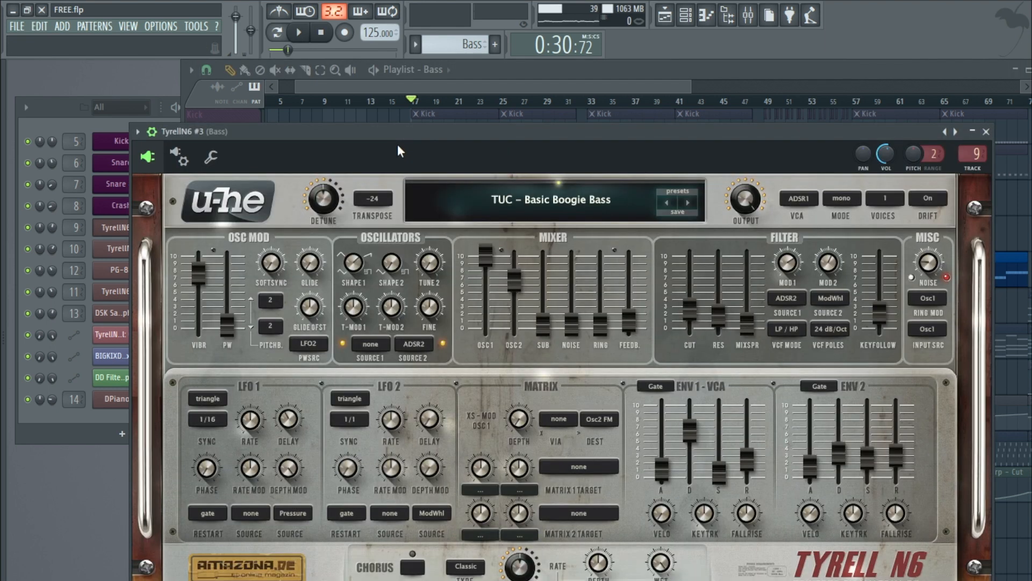
left_click_drag(445, 133, 401, 102)
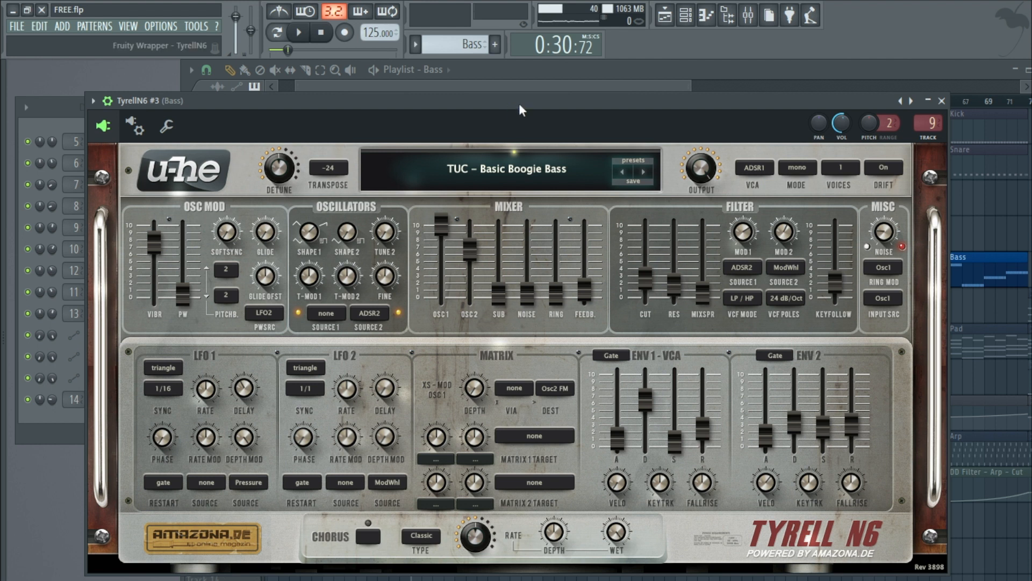
Step: Browse the TyrellN6 preset library folders DocM, 3ee and BrontoScorpio
left_click(632, 167)
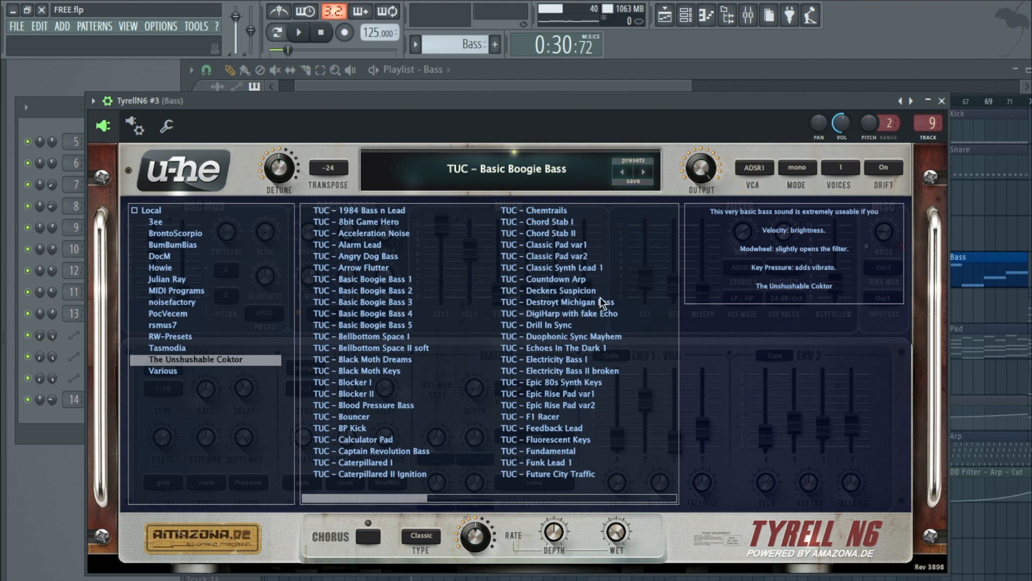
left_click(161, 256)
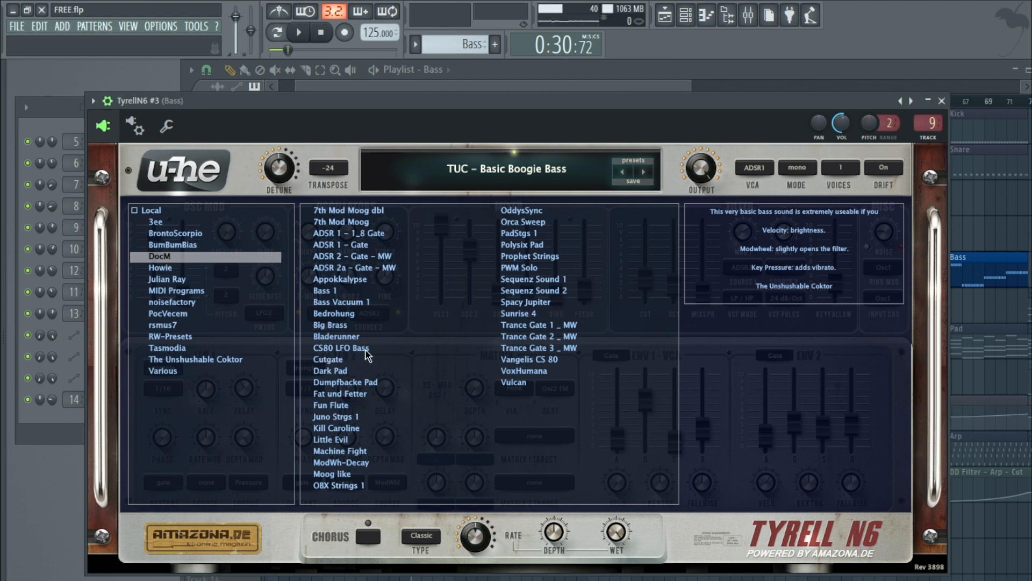
left_click(155, 223)
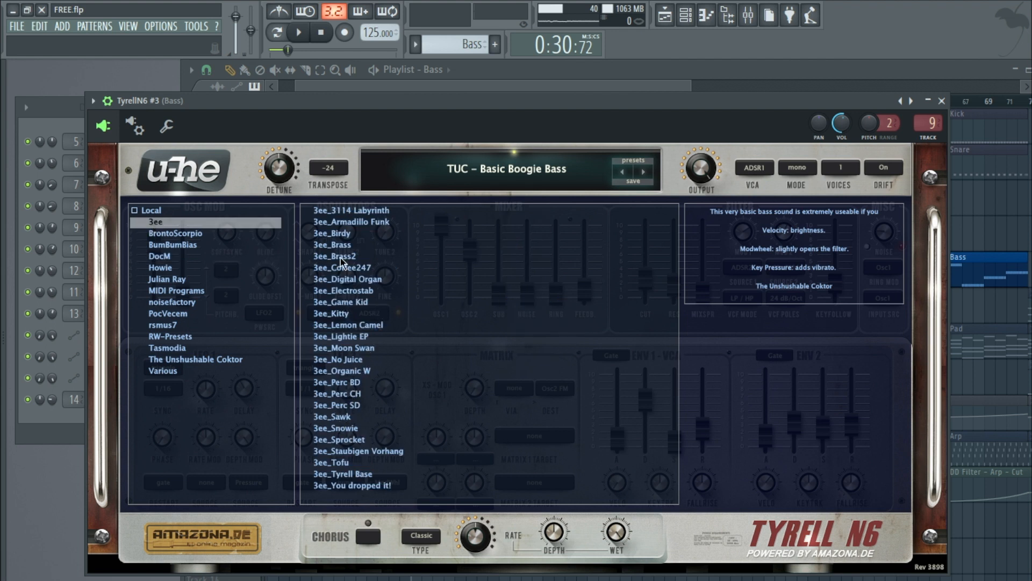
left_click(167, 233)
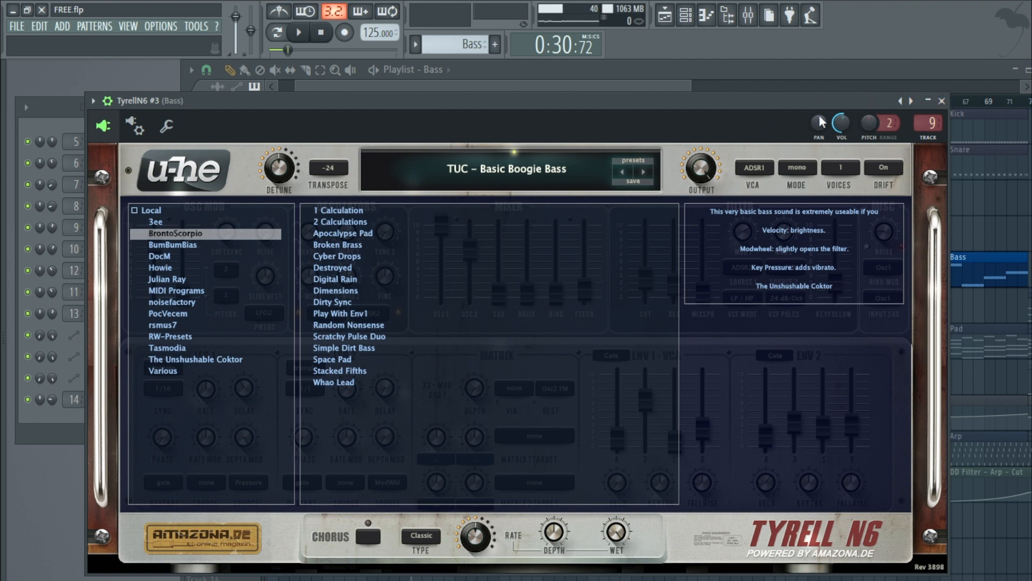
Step: Open the Bass mixer insert, close the TyrellN6 window, and inspect its BIGKIXDIPPA and DD Compressor effects before closing the mixer
left_click(932, 123)
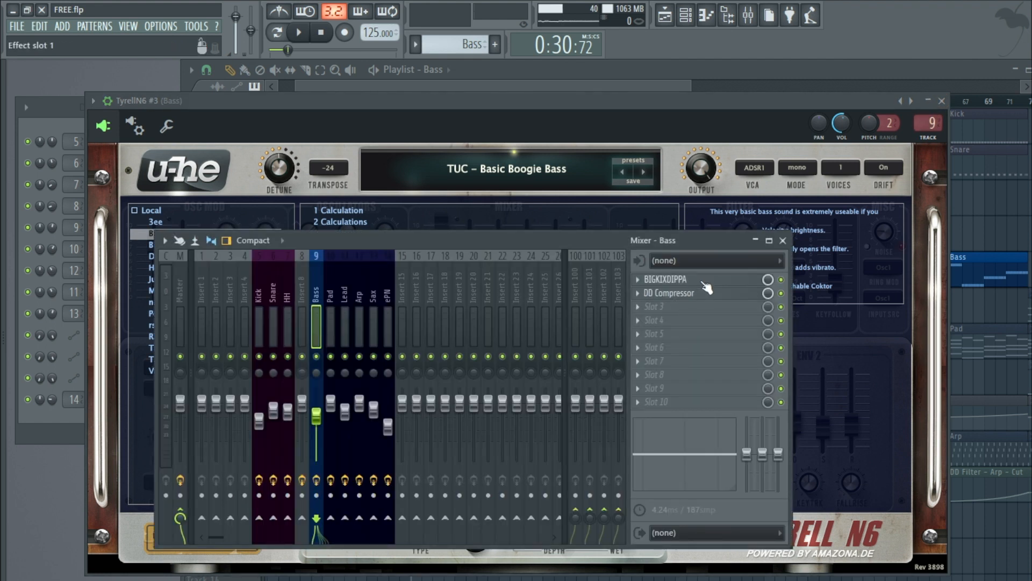
left_click(941, 101)
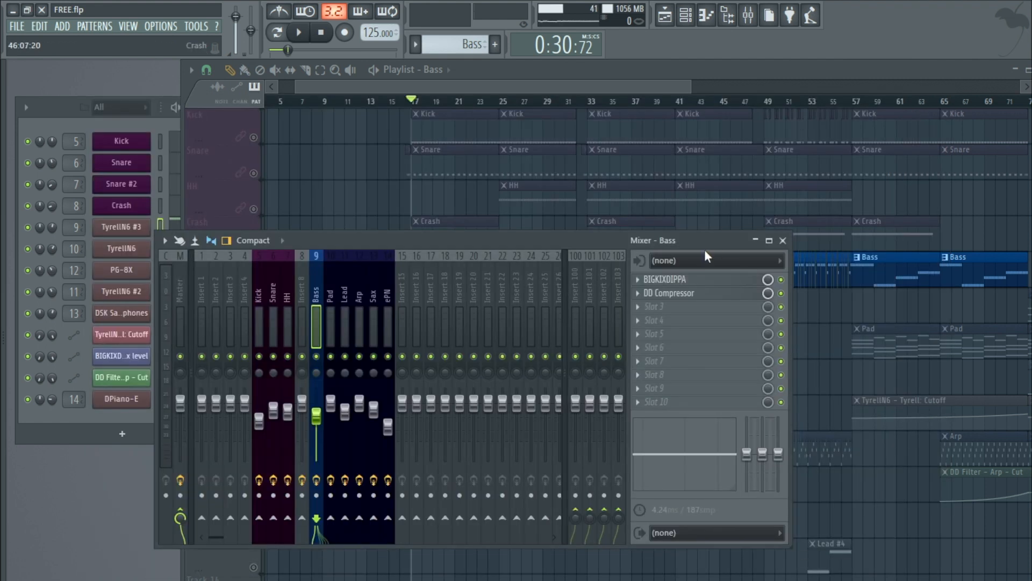
left_click(678, 279)
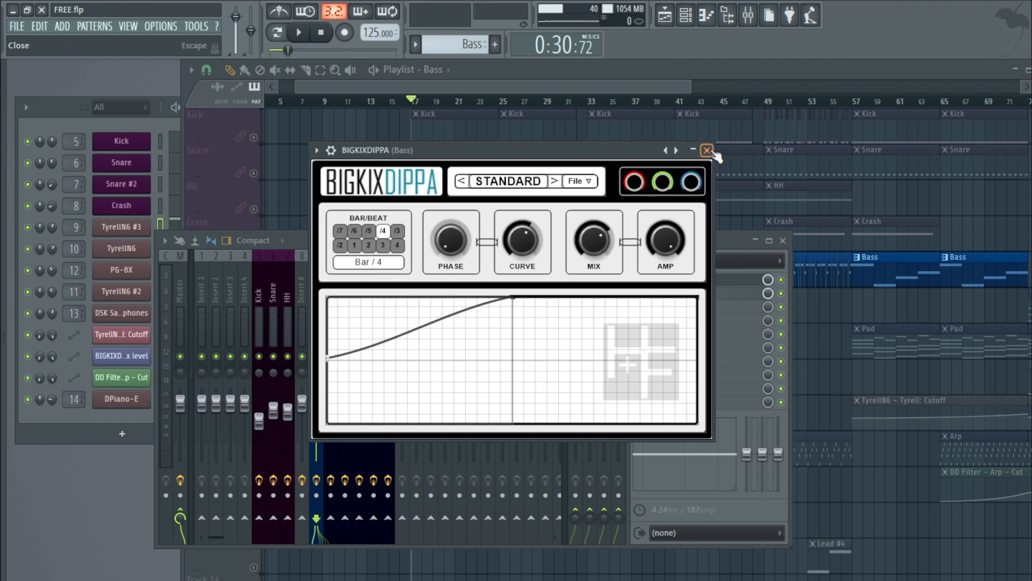
left_click(707, 150)
left_click(695, 304)
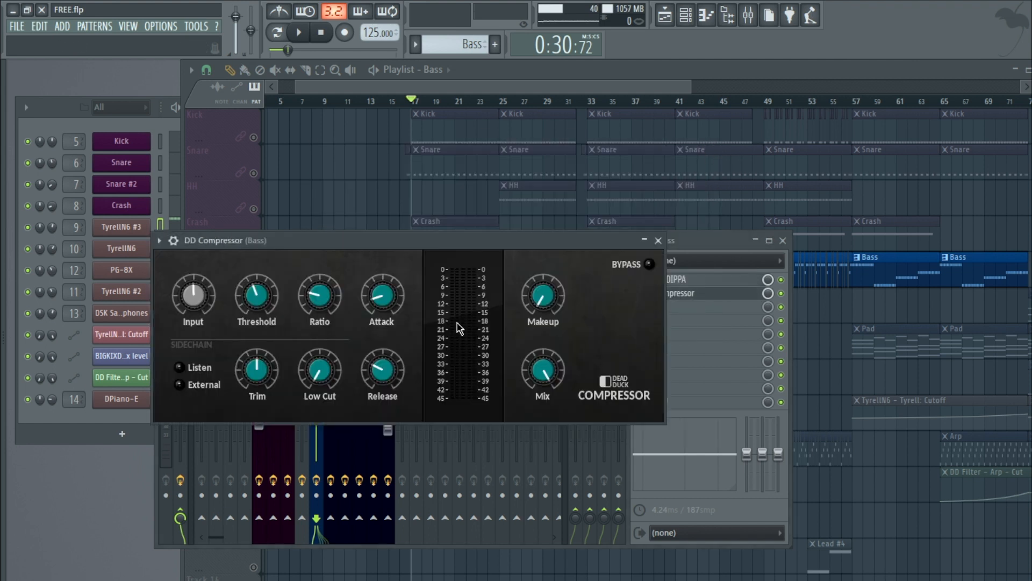
left_click(664, 240)
left_click(783, 240)
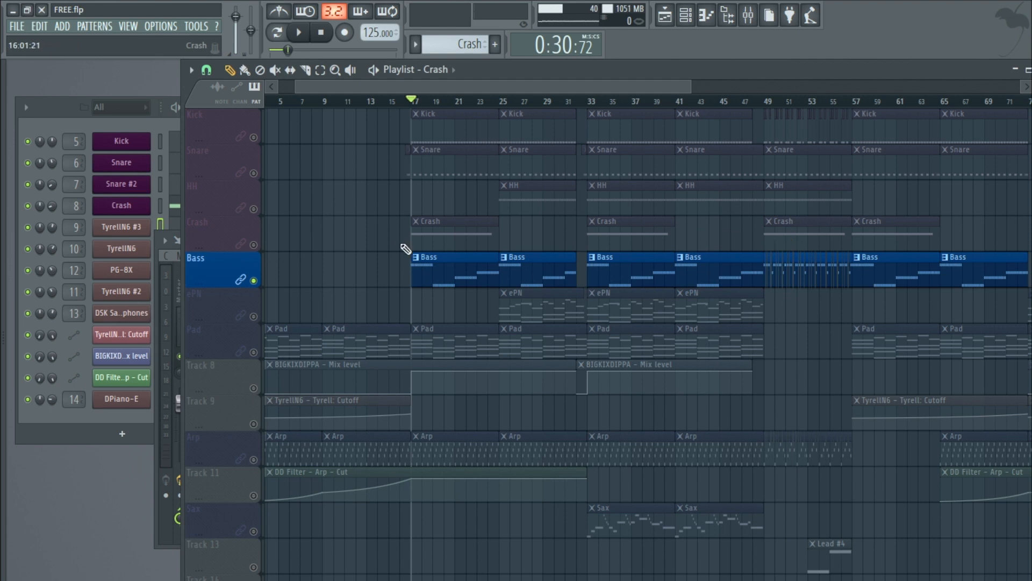
Step: Play the song, reopen the mixer and toggle the Bass insert's DD Compressor slot, then close the mixer and stop playback
key("space")
left_click(128, 26)
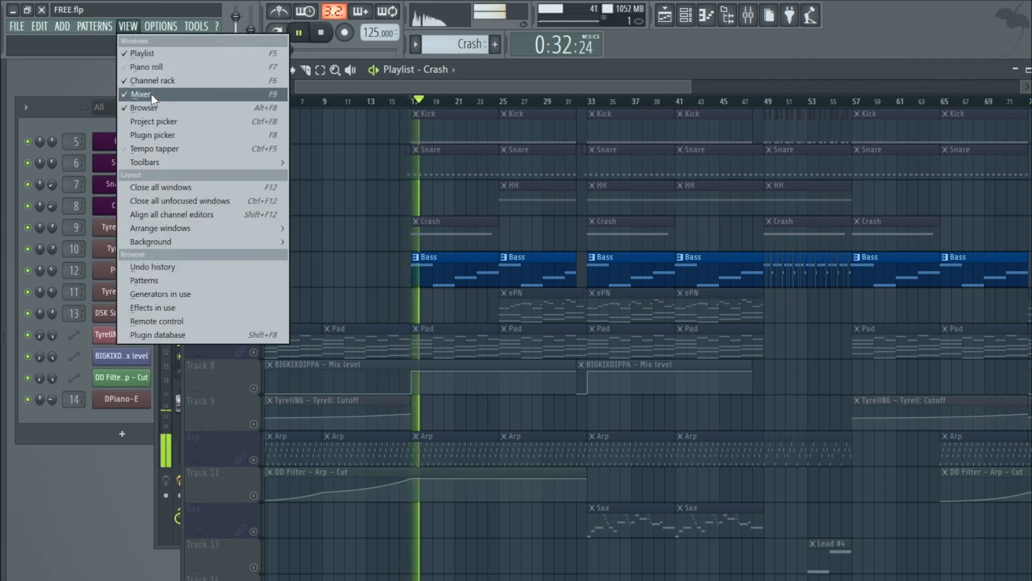
left_click(151, 94)
left_click(782, 294)
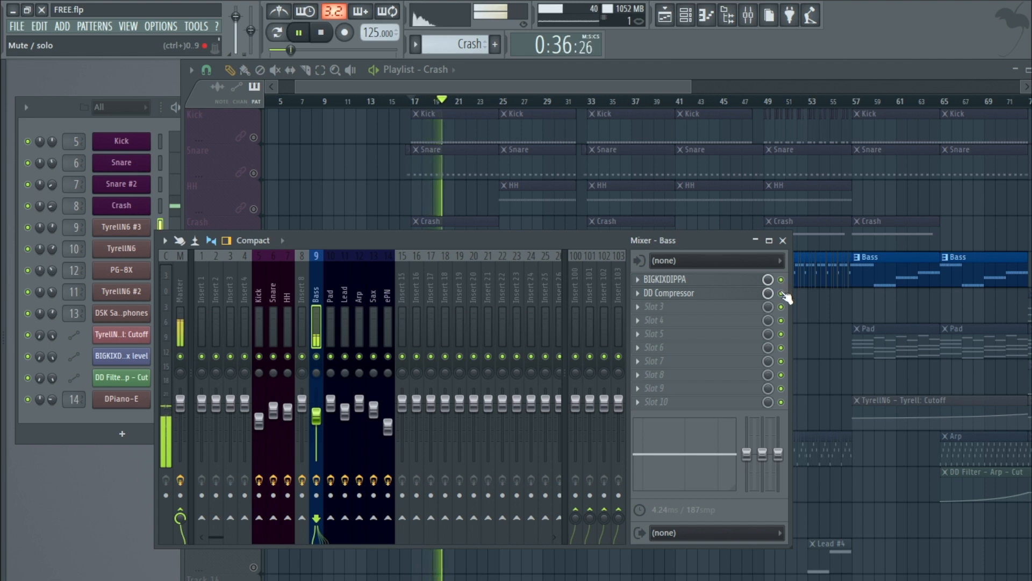
left_click(783, 240)
key("space")
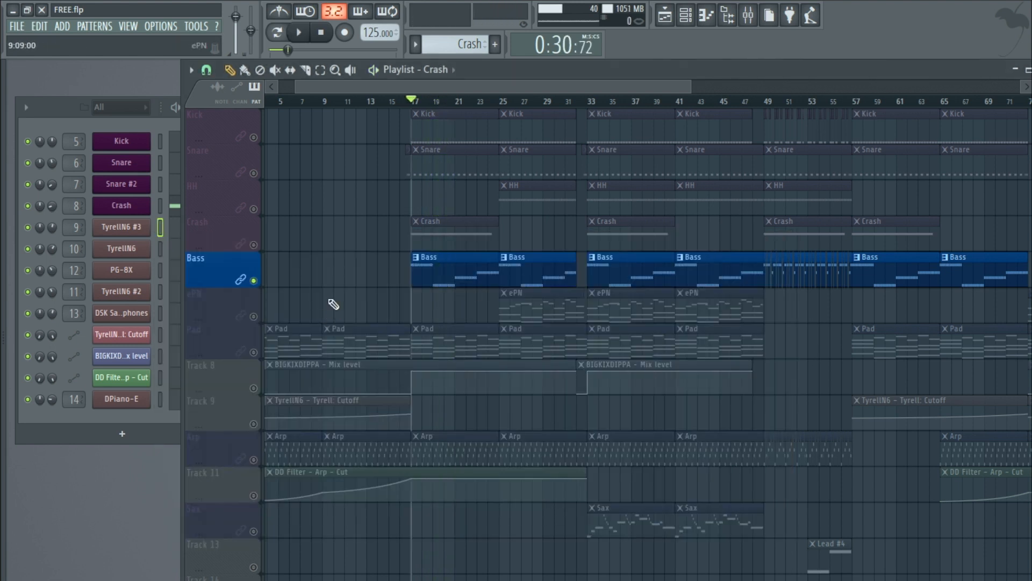
Step: Solo the ePN track and play the song from the start
left_click(257, 318)
left_click(543, 299)
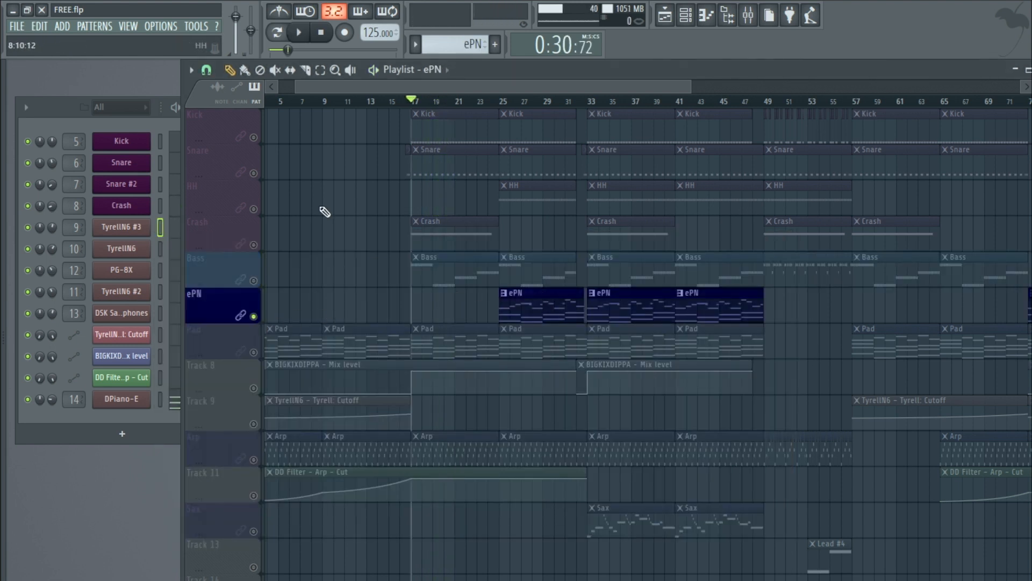
left_click(278, 35)
left_click(298, 35)
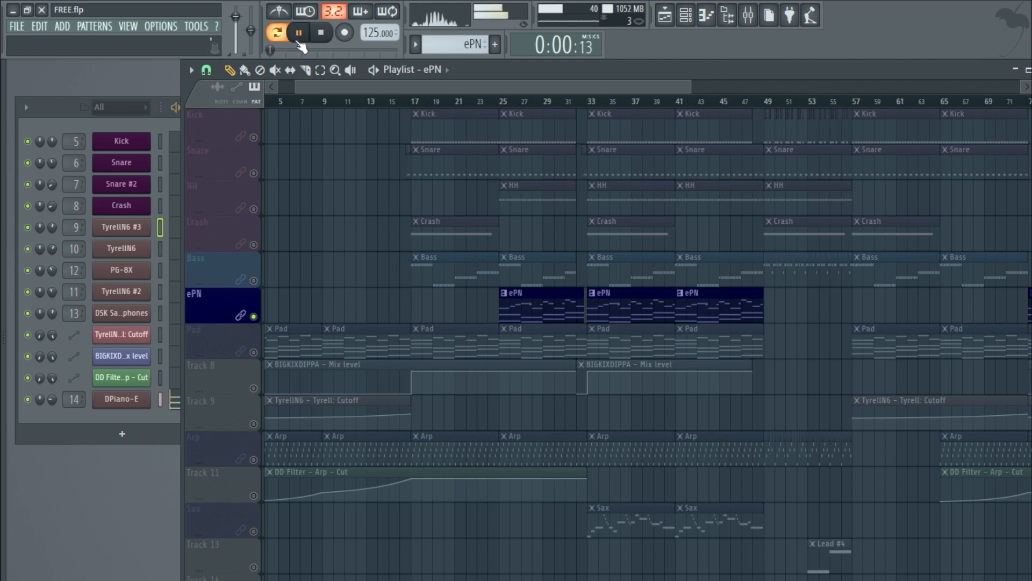
Step: Open the DPiano-E instrument, stop playback and reposition its window
left_click(129, 399)
key("space")
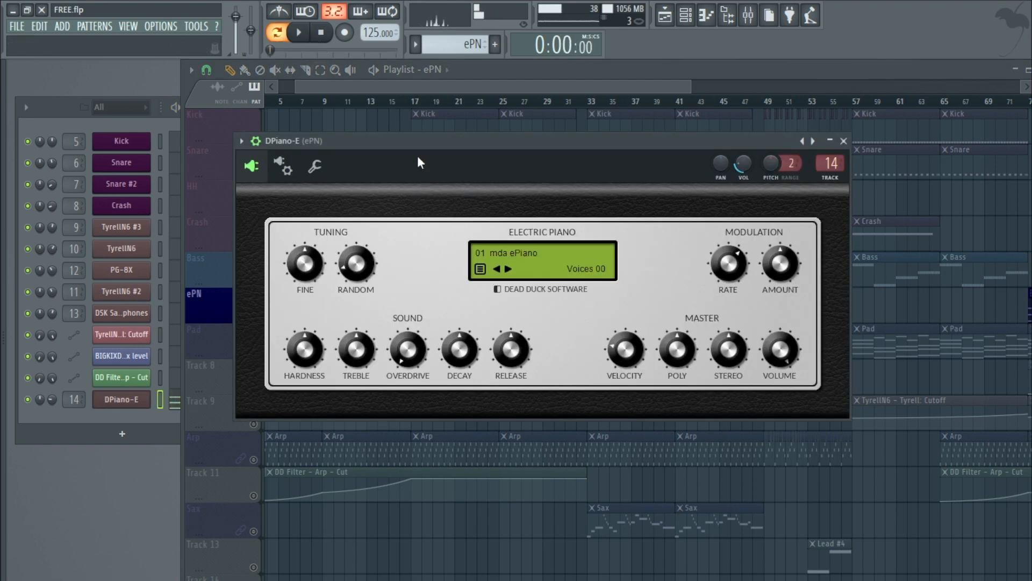
left_click_drag(481, 141, 438, 157)
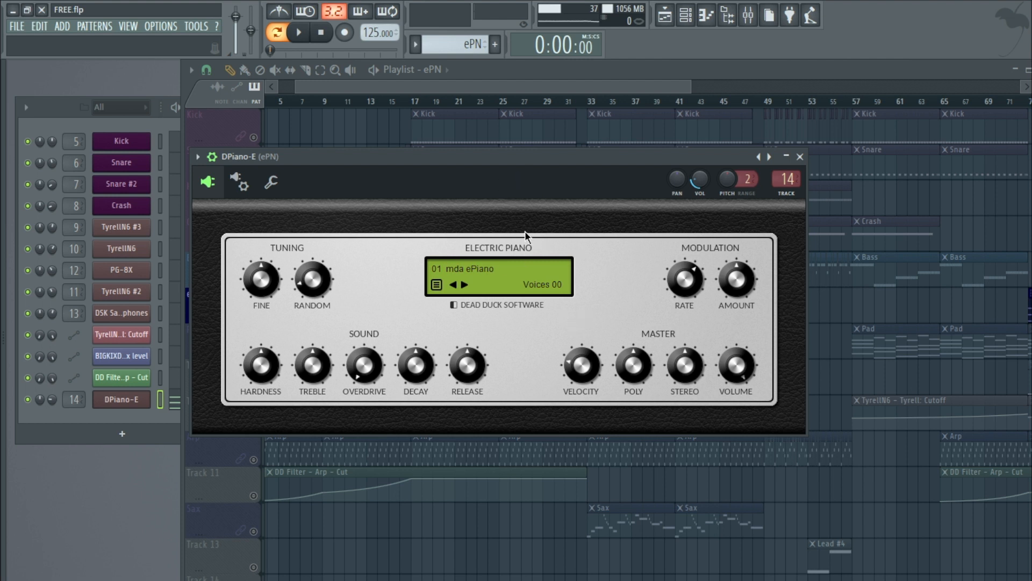
Step: Open the ePN mixer insert and its TAL-Chorus-LX effect, repositioning the effect window
double_click(787, 179)
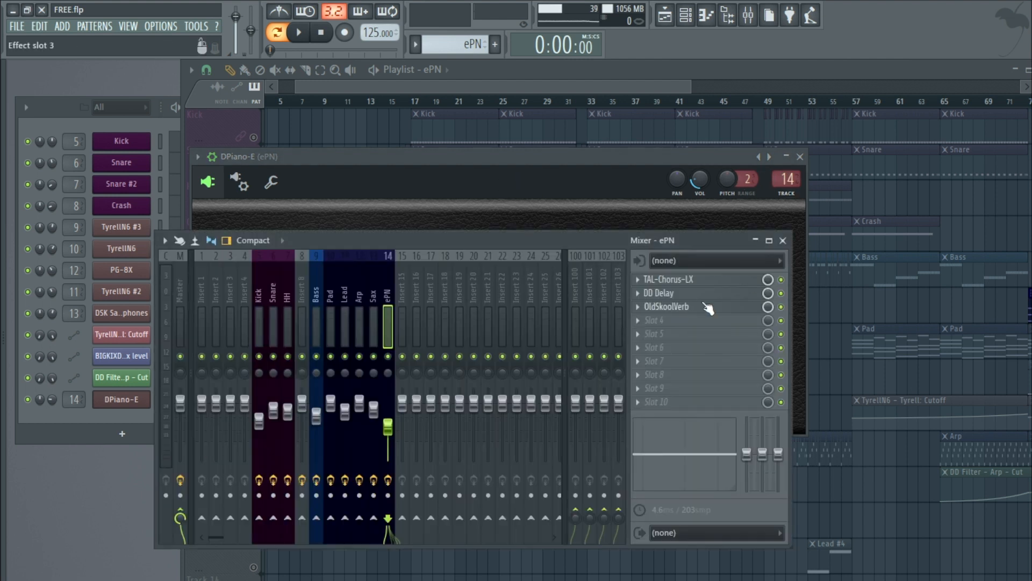
left_click(703, 280)
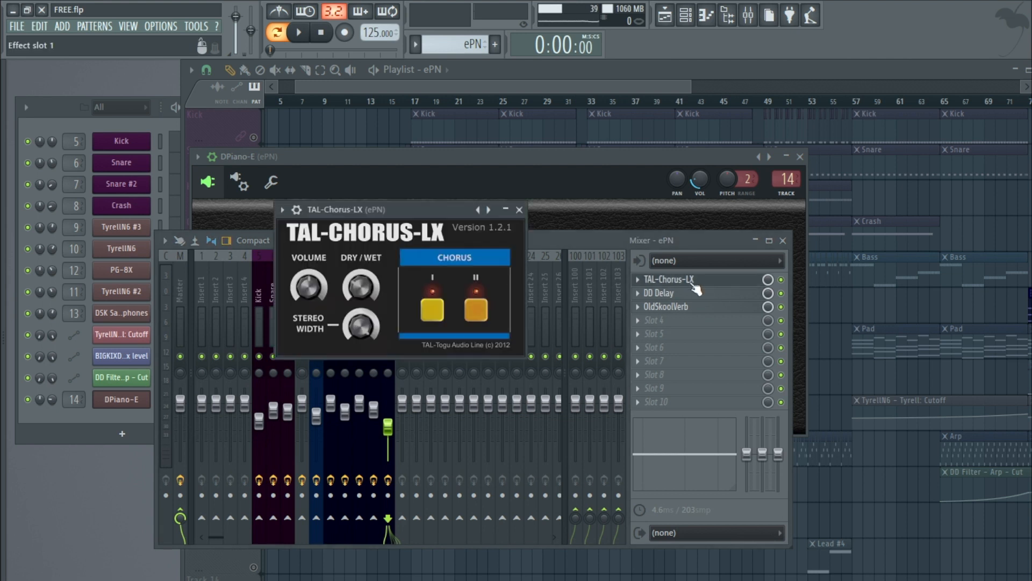
left_click_drag(424, 217, 453, 264)
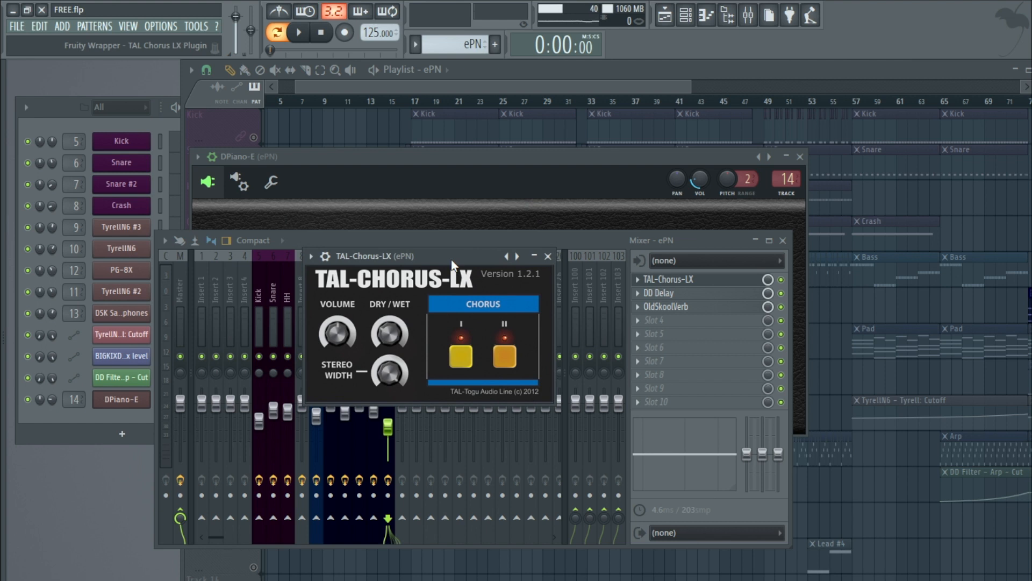
Step: Inspect the ePN insert's DD Delay effect, then close it and the TAL-Chorus-LX window
left_click(61, 26)
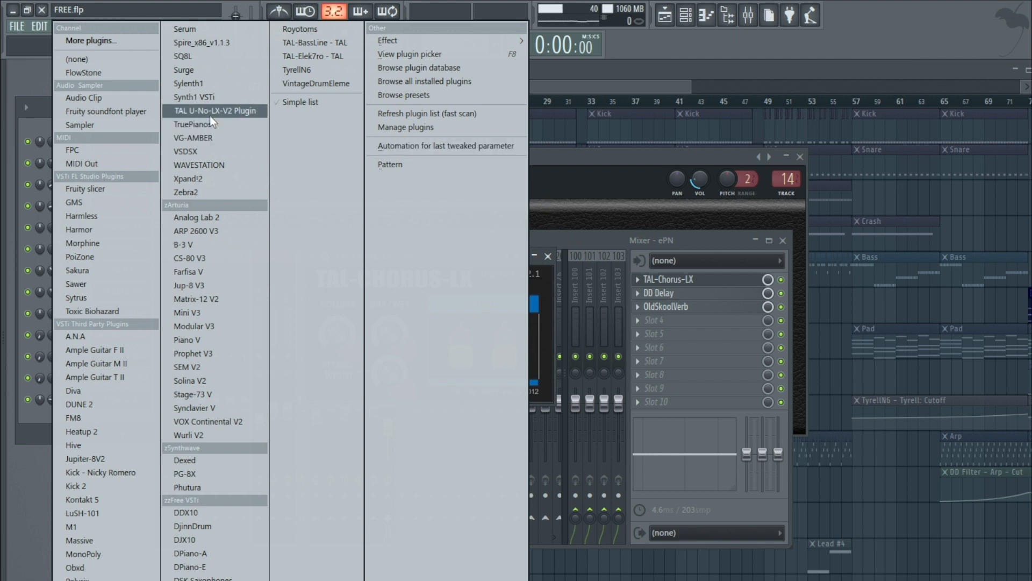
left_click(583, 238)
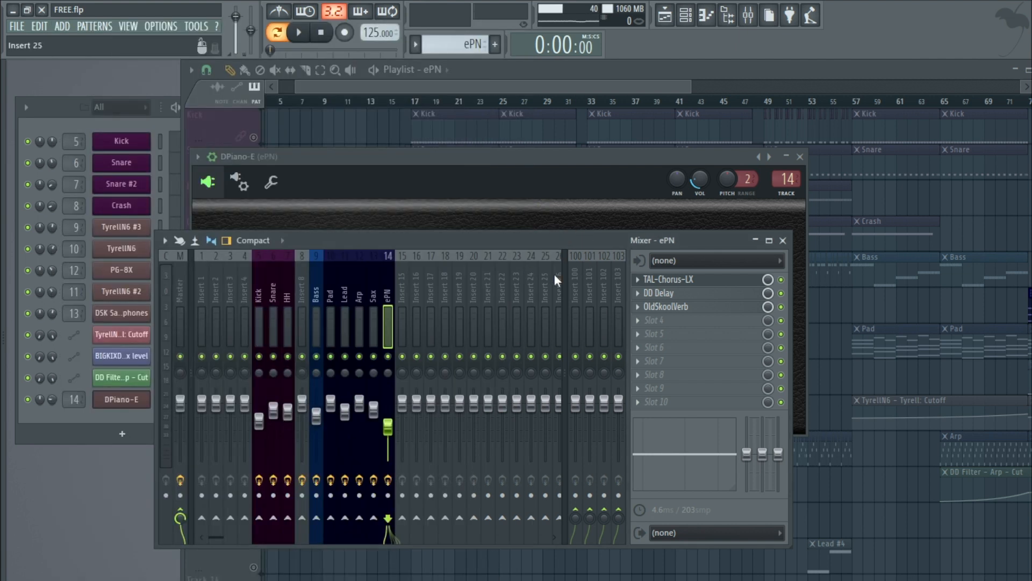
left_click(678, 297)
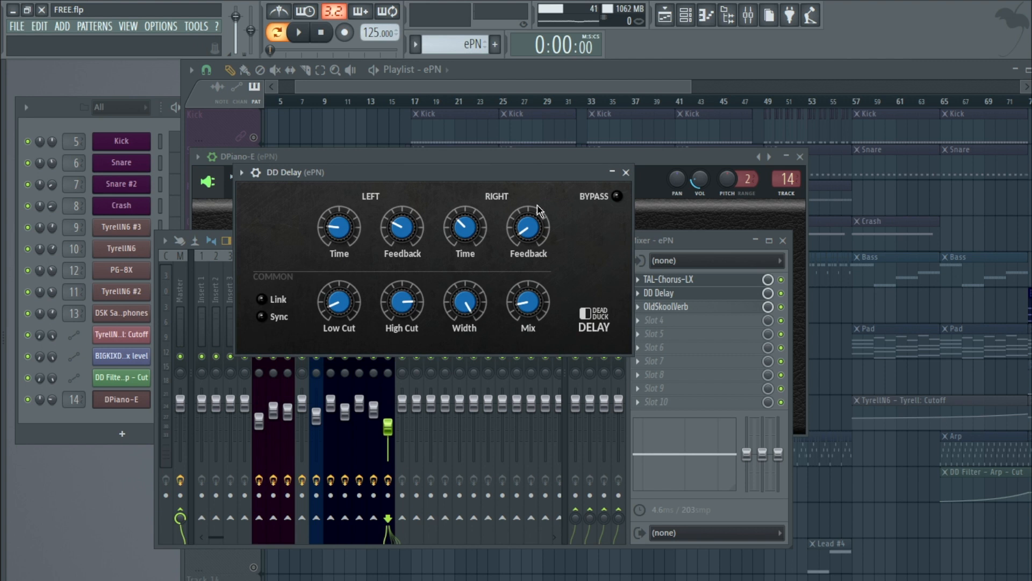
left_click(627, 173)
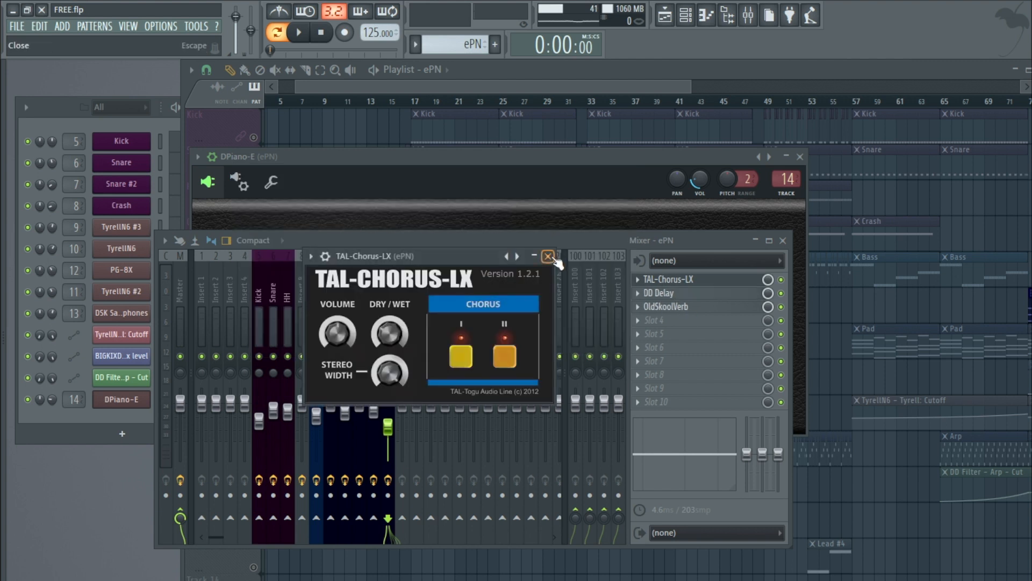
left_click(548, 256)
Step: Open the ePN insert's OldSkoolVerb effect, reposition its window and close it
left_click(683, 309)
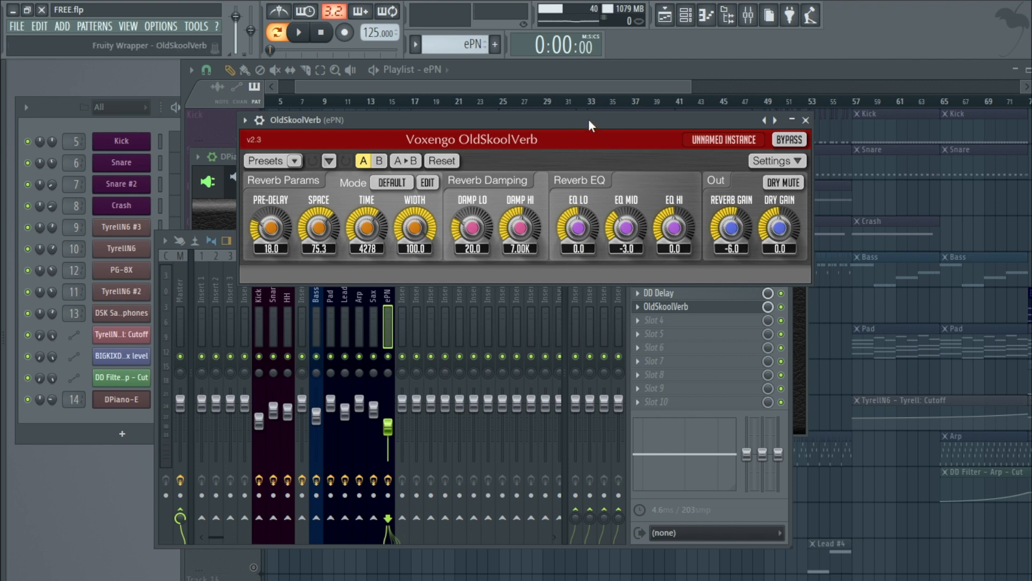
left_click_drag(588, 118, 575, 175)
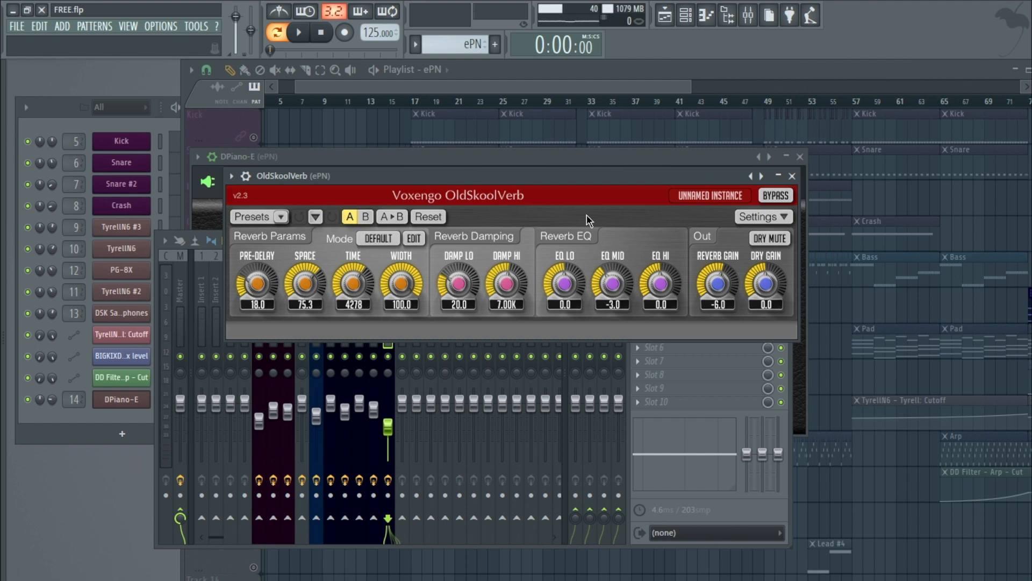
left_click(792, 176)
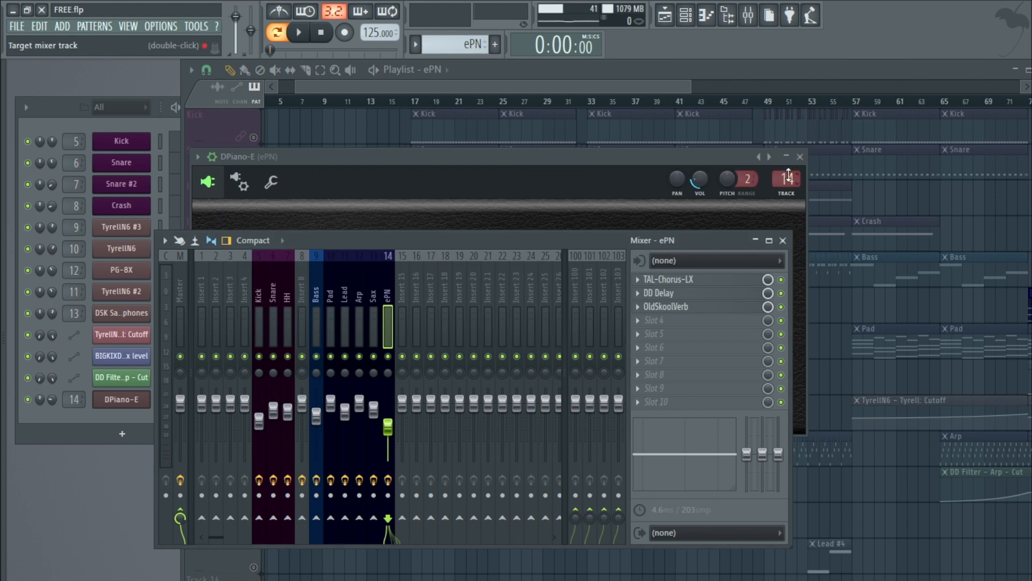
Step: Play the song while switching the ePN insert's effect slots off and back on, then close the mixer
left_click(298, 33)
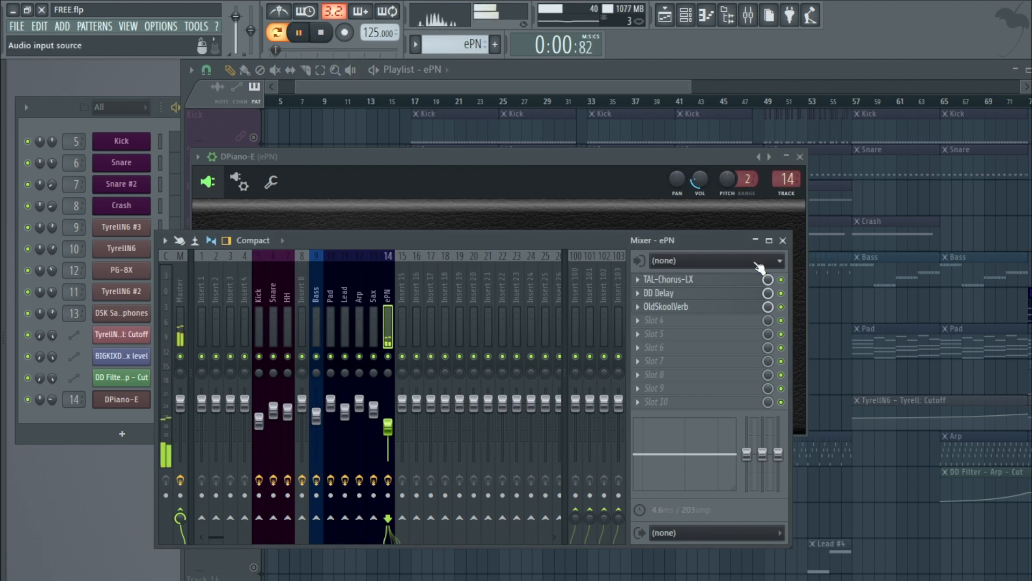
left_click_drag(782, 279, 782, 307)
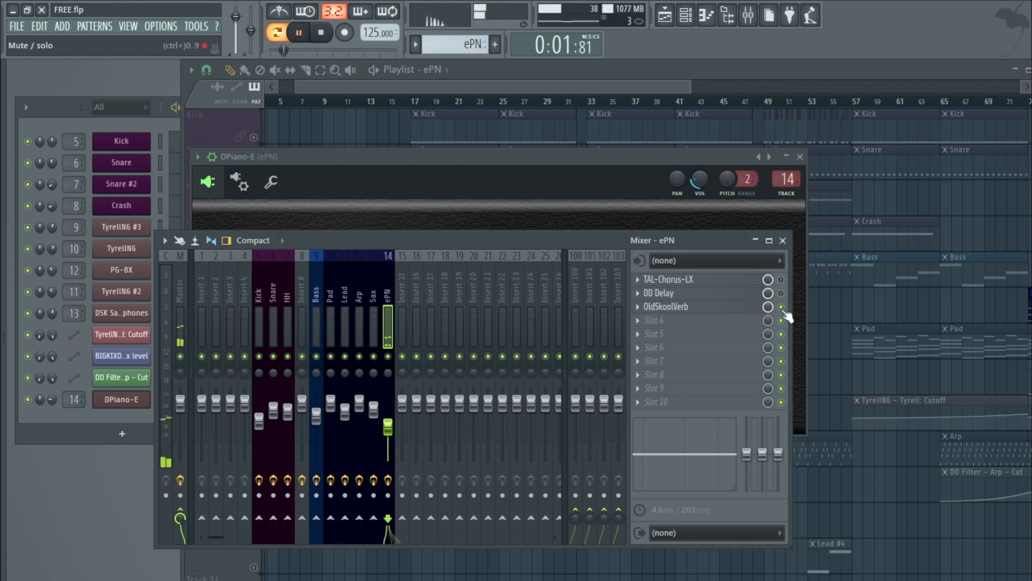
left_click(781, 280)
left_click_drag(782, 293, 783, 311)
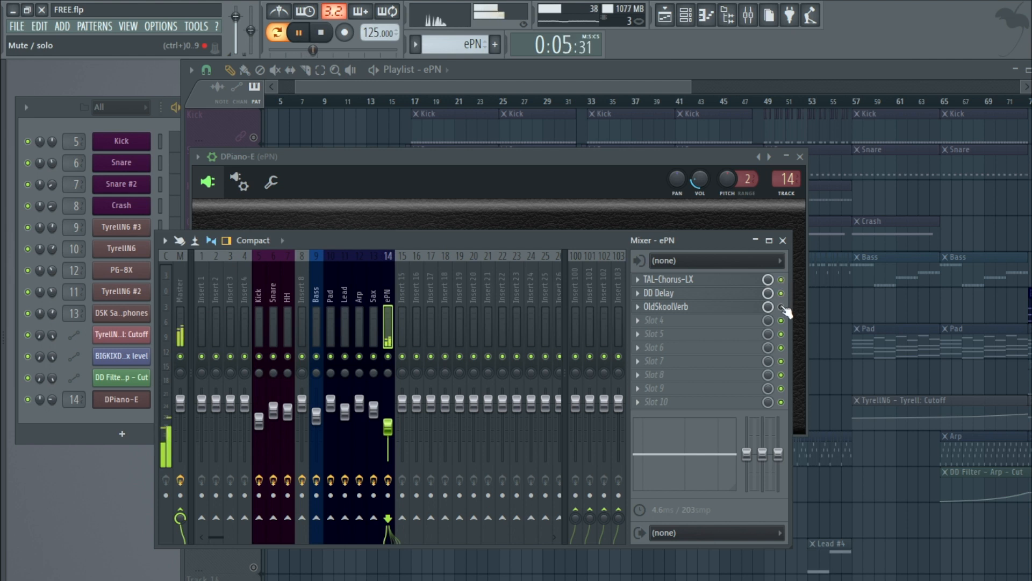
left_click(782, 240)
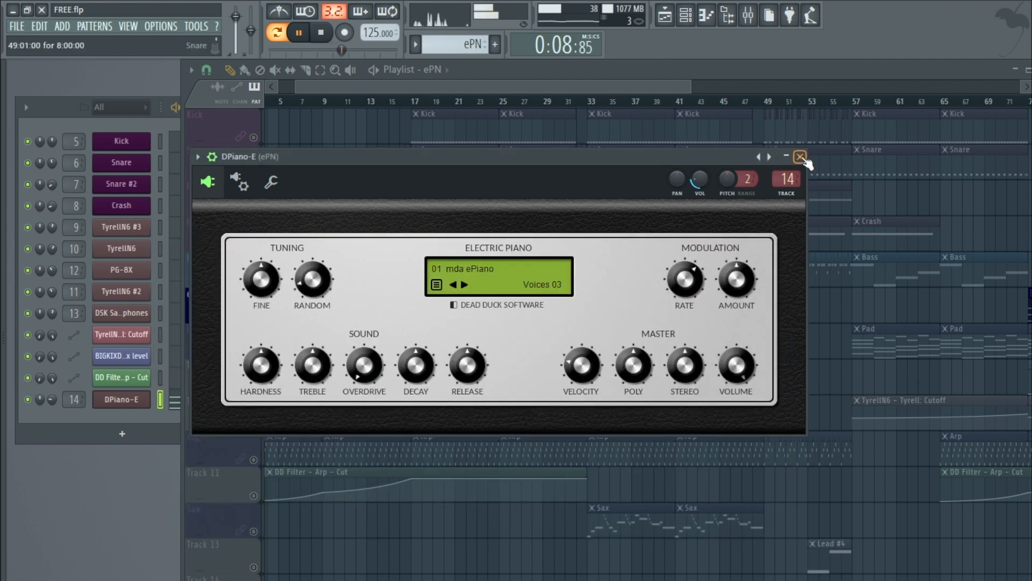
Step: Stop playback and briefly reopen the DPiano-E instrument window before closing it again
left_click(800, 157)
key("space")
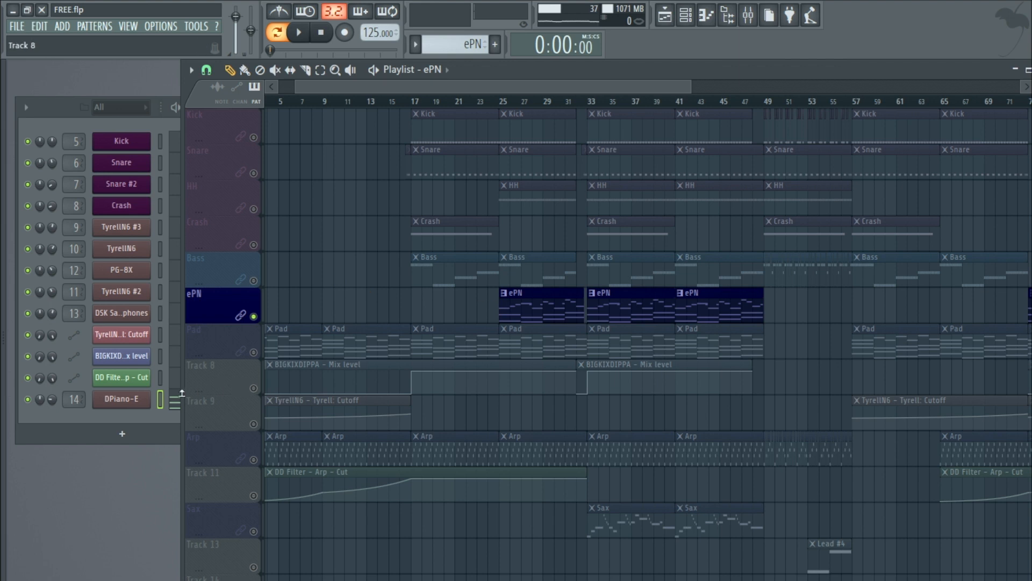
left_click(137, 399)
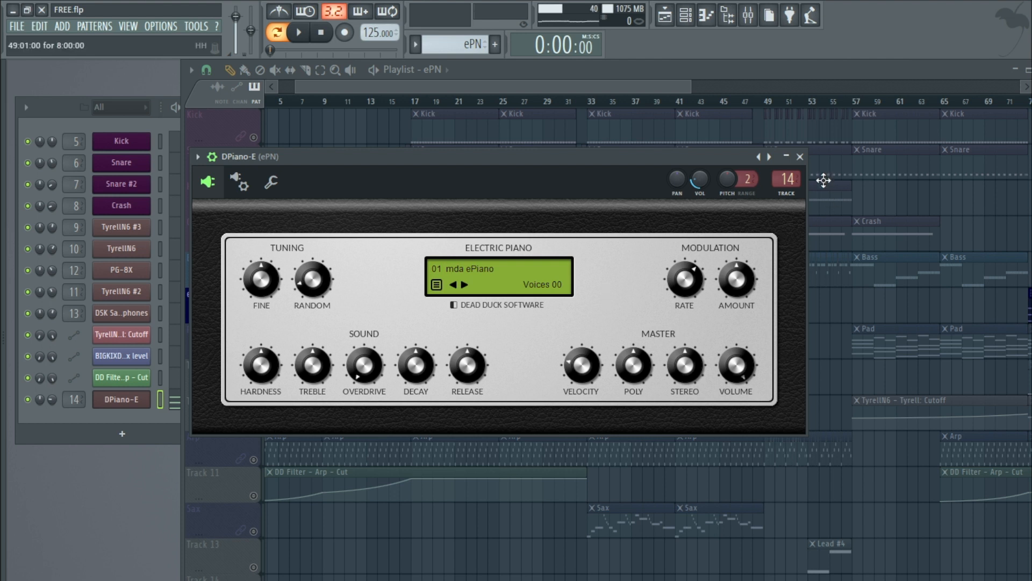
left_click(800, 156)
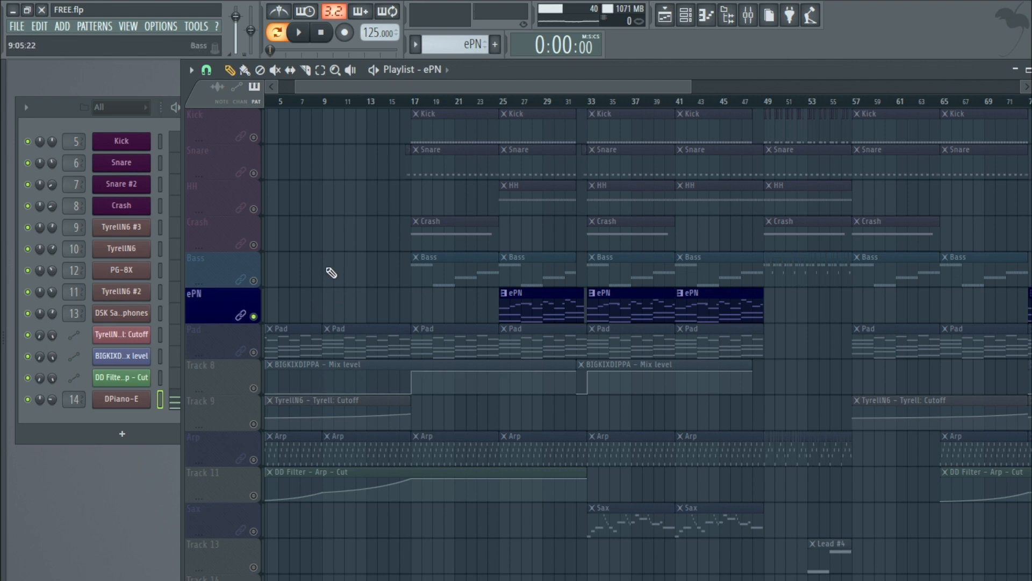
Step: Solo the Pad track and play the song from the start
right_click(253, 352)
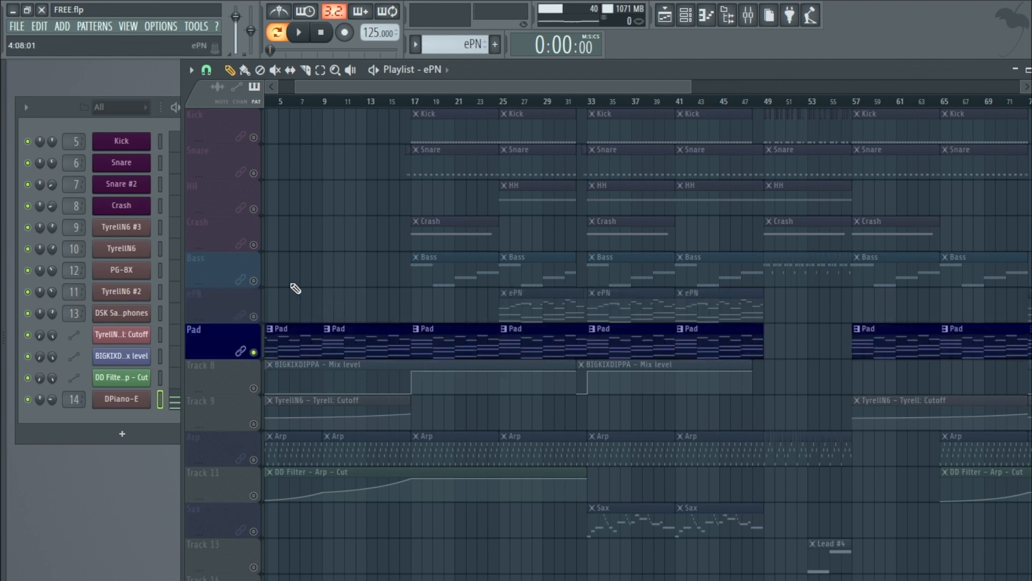
left_click_drag(371, 88, 324, 92)
left_click(297, 35)
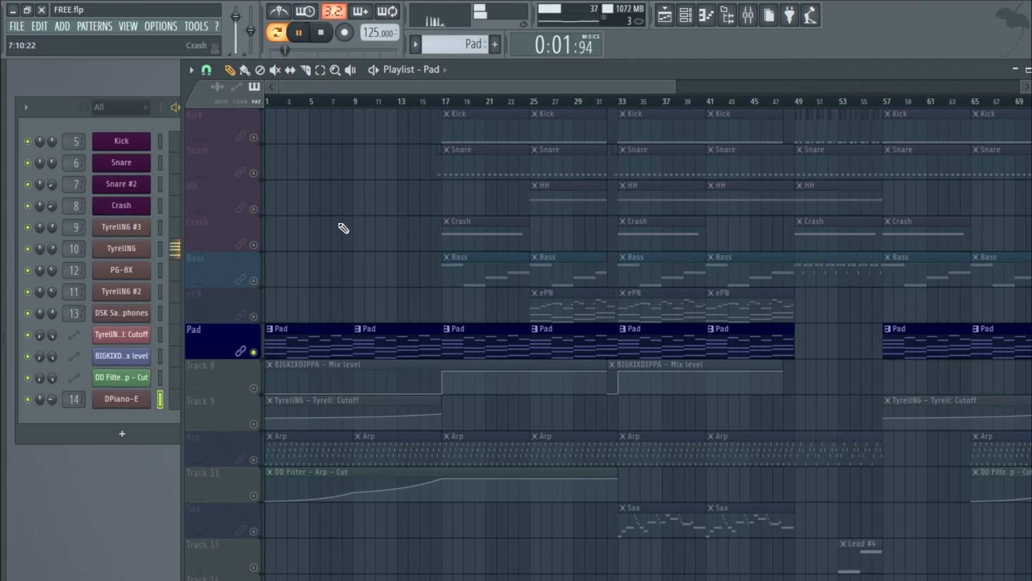
Step: Restart song playback, open the Pad's TyrellN6 instrument and browse its preset list before closing it
left_click(300, 37)
left_click(300, 36)
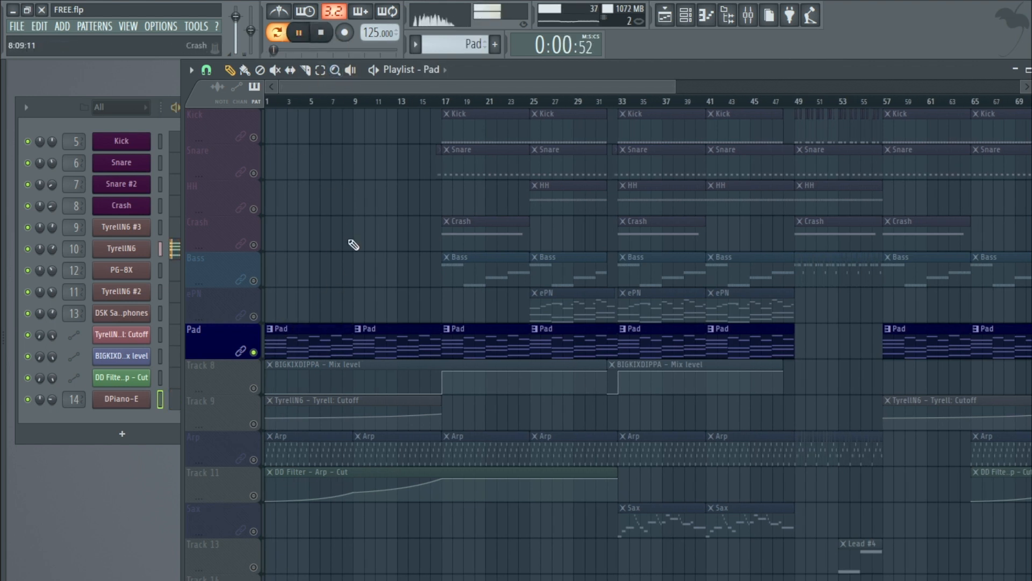
left_click(136, 256)
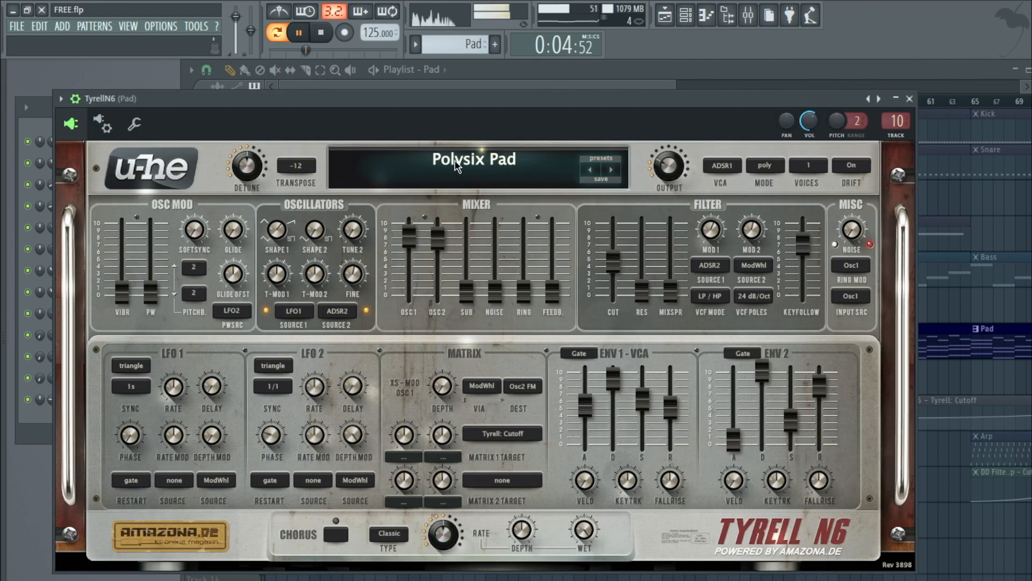
left_click(602, 158)
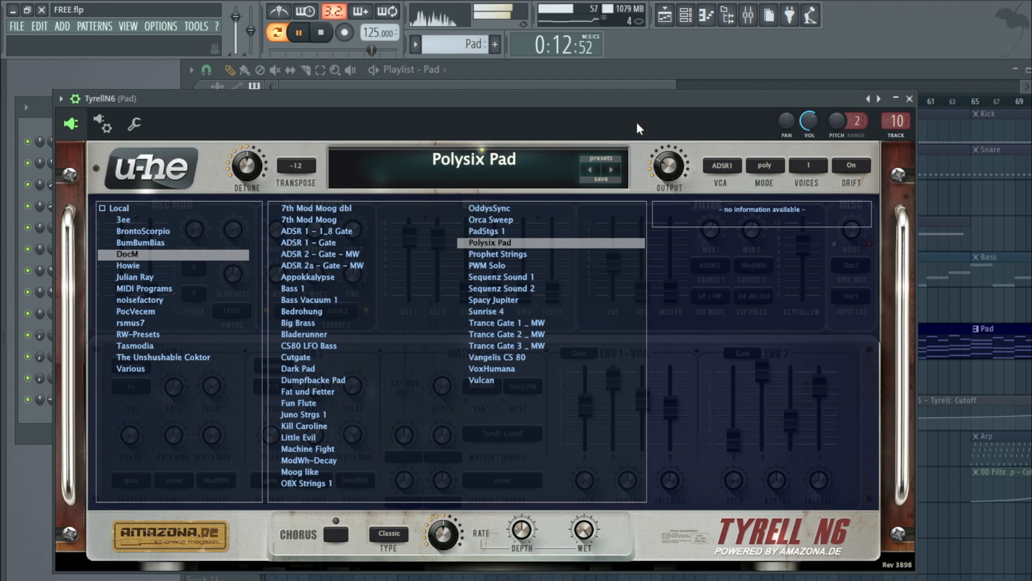
left_click(606, 157)
Step: Set the TyrellN6 filter cutoff to 88.52, stop playback, and reposition and close the instrument window
left_click_drag(612, 263, 622, 235)
left_click(323, 34)
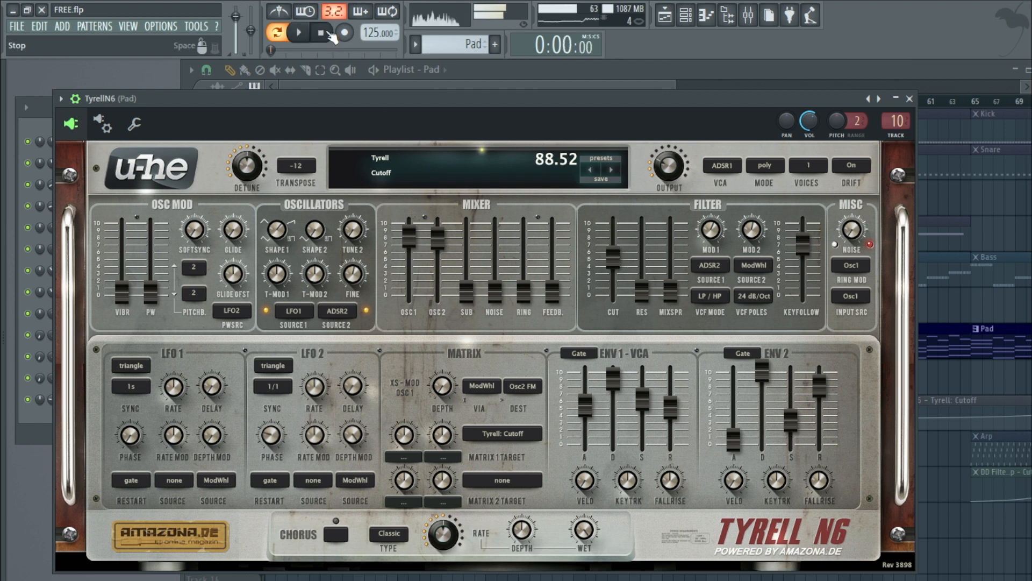
left_click_drag(391, 108, 405, 95)
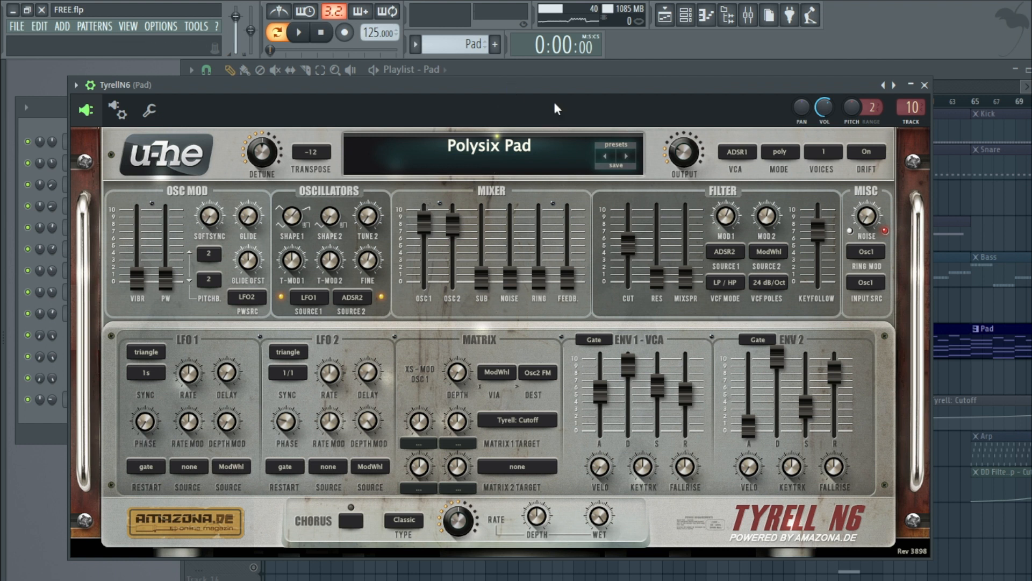
left_click(925, 83)
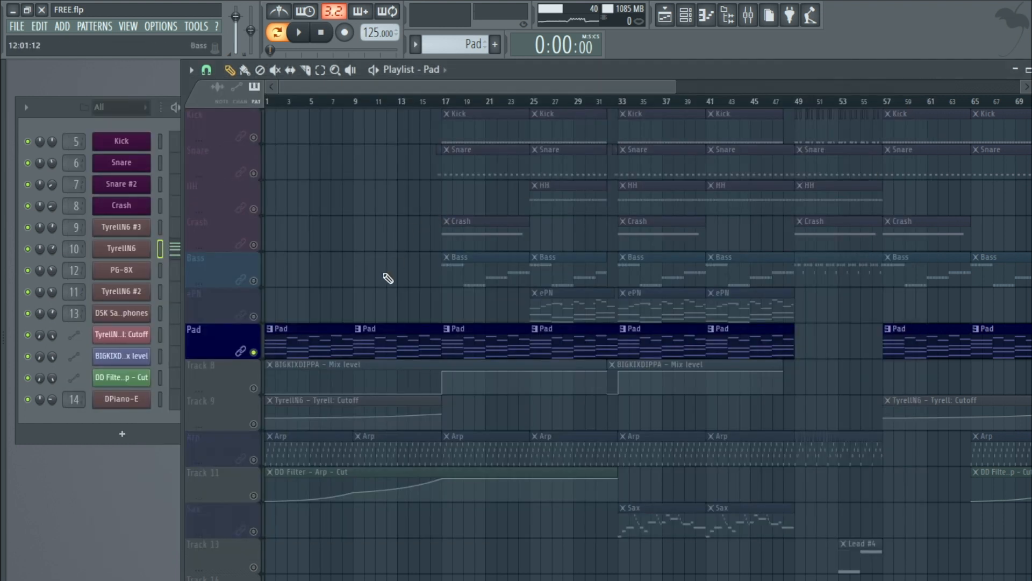
Step: Open the Pad mixer insert's TAL-Chorus-LX effect, then close it and the mixer
double_click(73, 251)
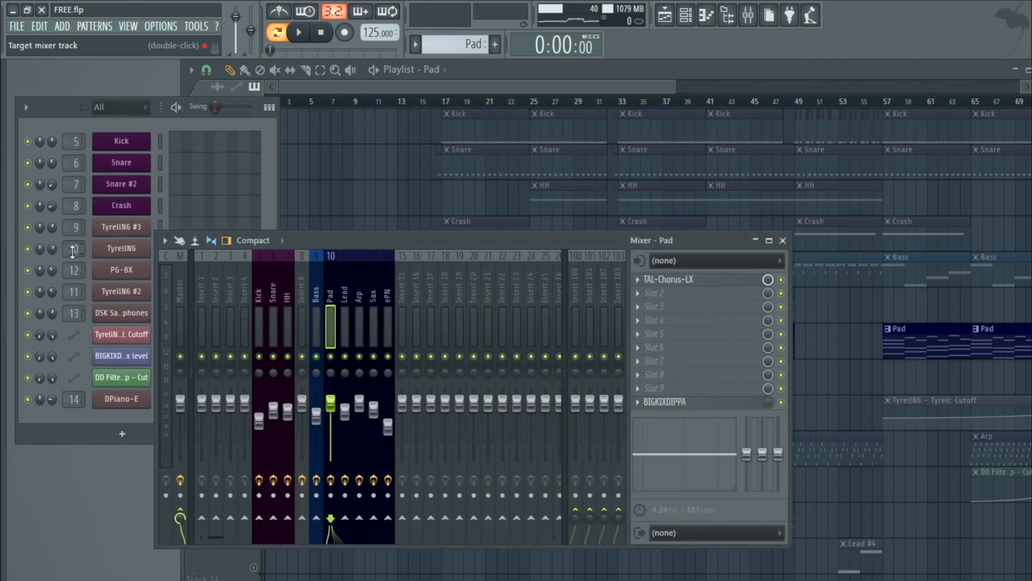
left_click(688, 283)
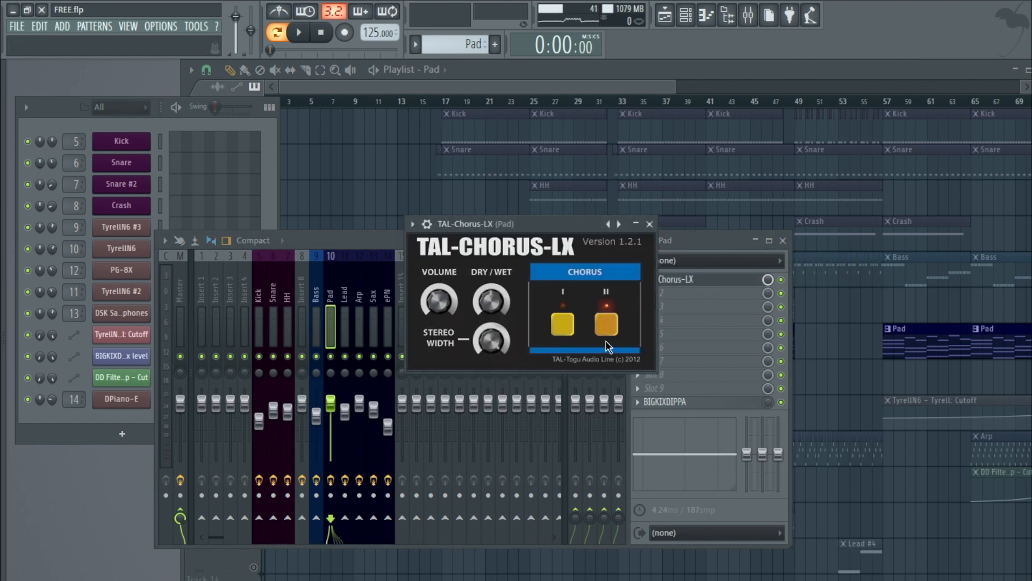
left_click(649, 224)
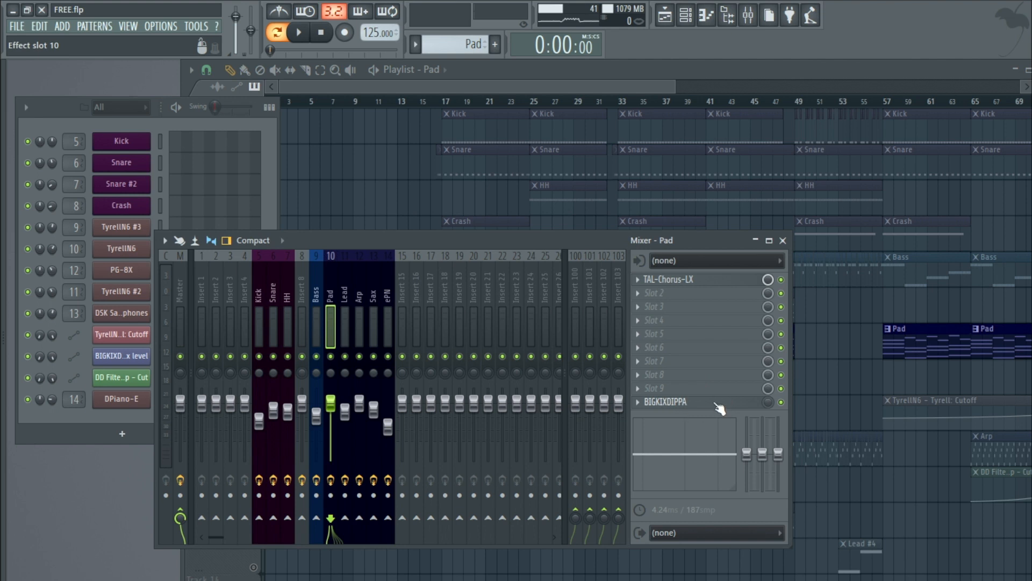
left_click(783, 241)
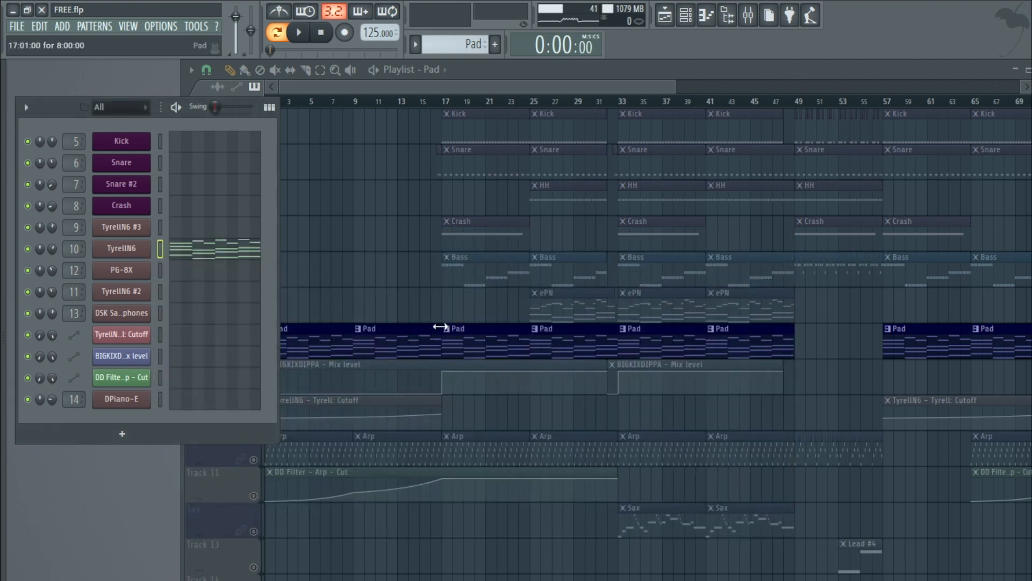
Step: Solo the Arp track together with its DD Filter automation track and play the song from bar 17
left_click(299, 444)
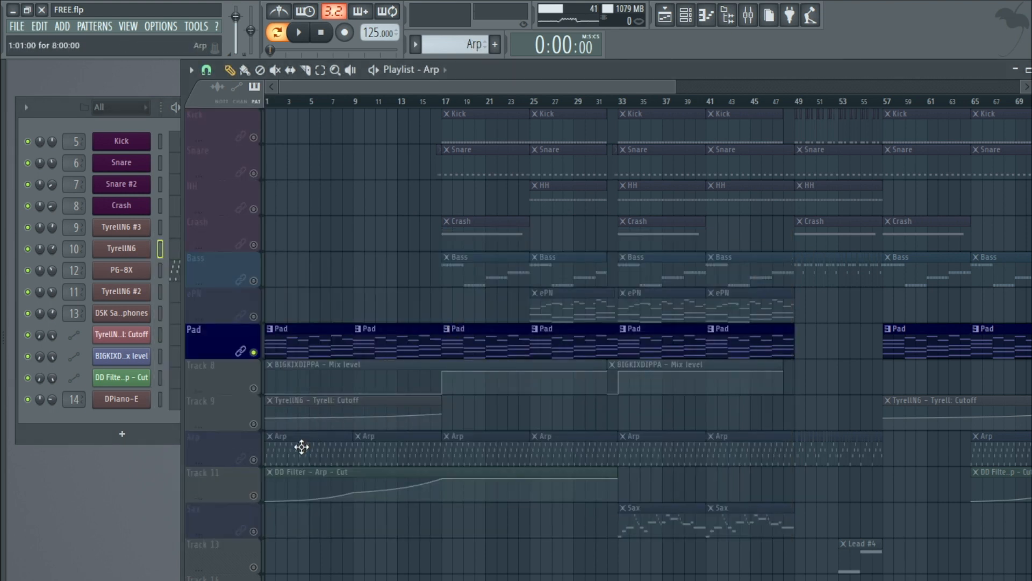
left_click(299, 33)
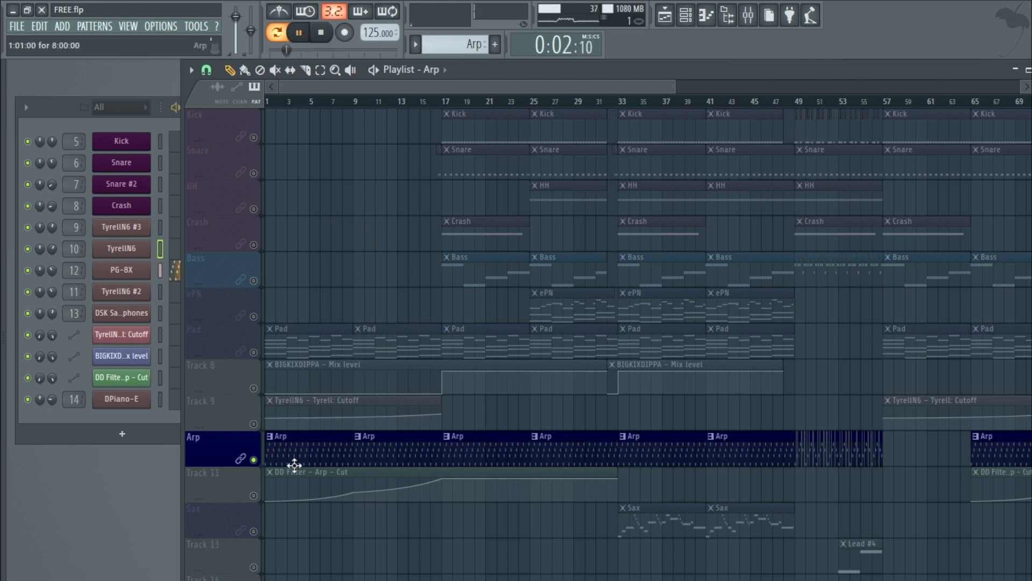
left_click(254, 495)
left_click(276, 33)
left_click(454, 101)
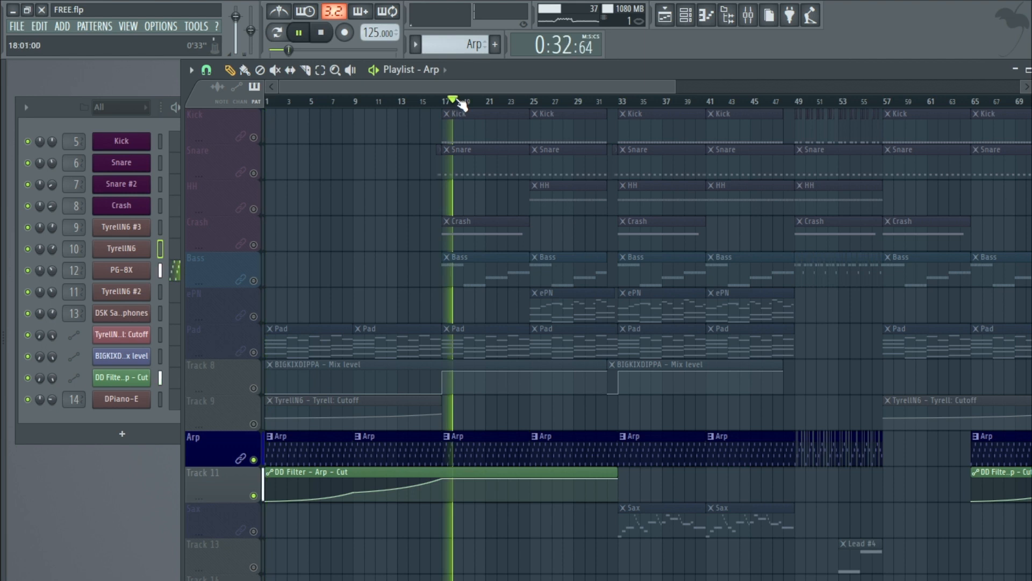
Step: Open the Arp's PG-8X instrument and play and stop the song while it is shown
left_click(135, 275)
left_click(321, 33)
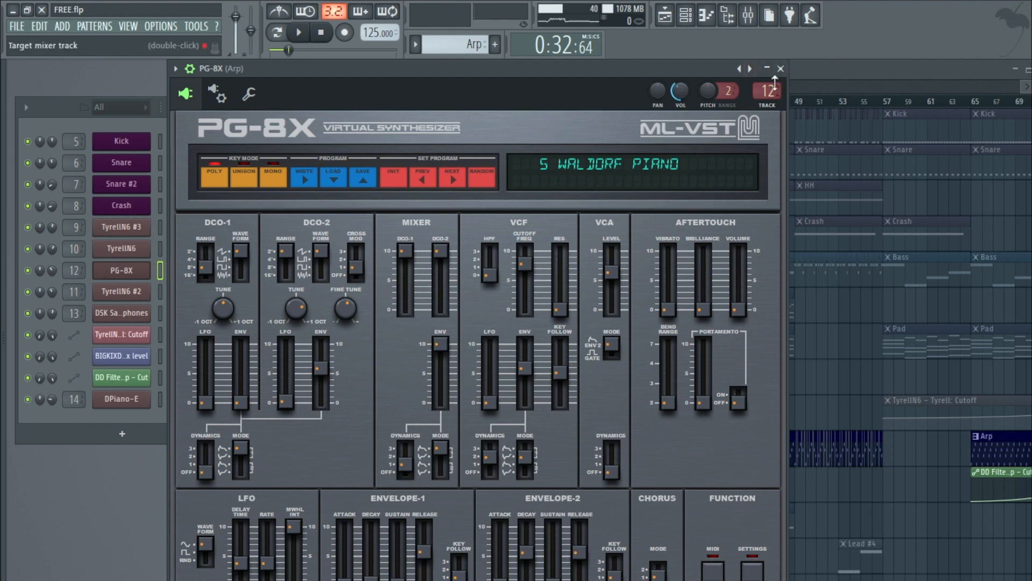
left_click(299, 33)
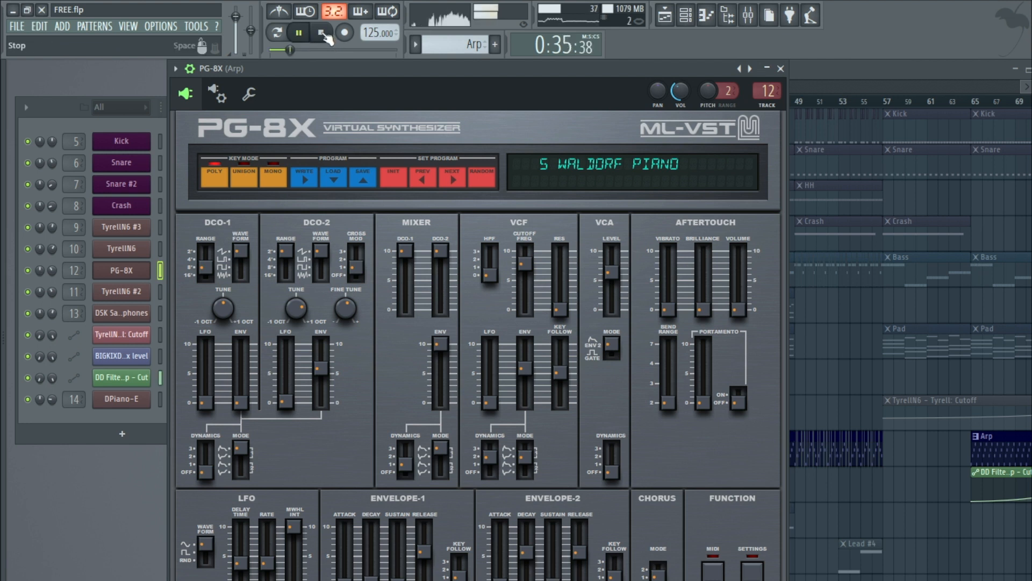
left_click(325, 34)
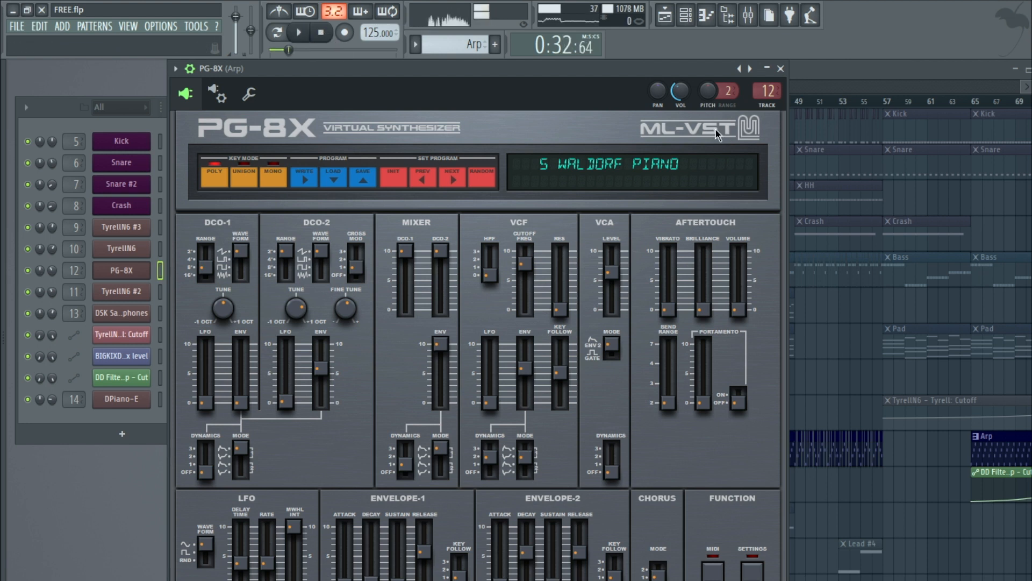
Step: Open the Arp mixer insert's DD Filter effect, then close it, the mixer and the PG-8X window
left_click(768, 90)
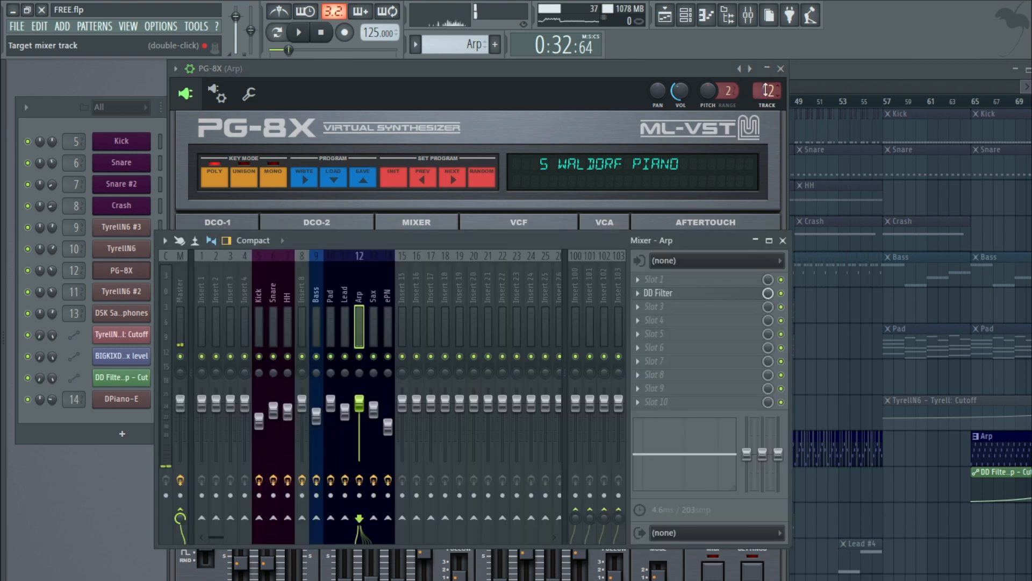
left_click(696, 294)
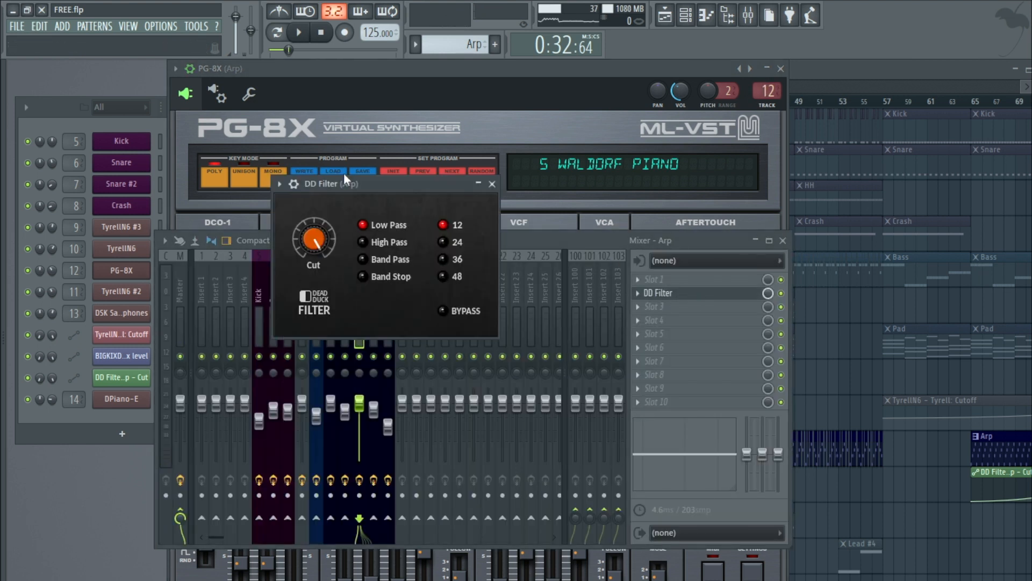
left_click(492, 184)
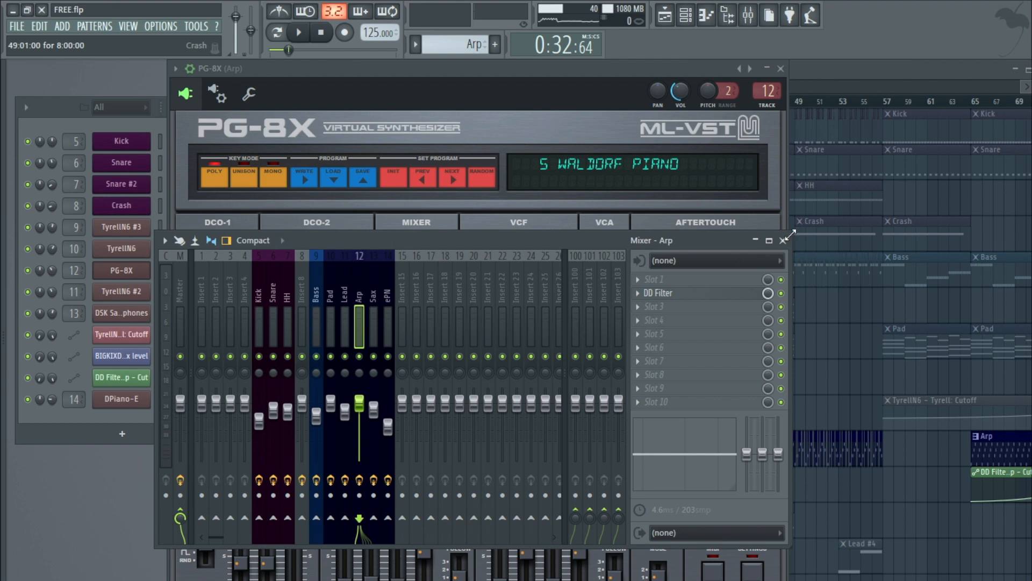
left_click(783, 240)
left_click(780, 68)
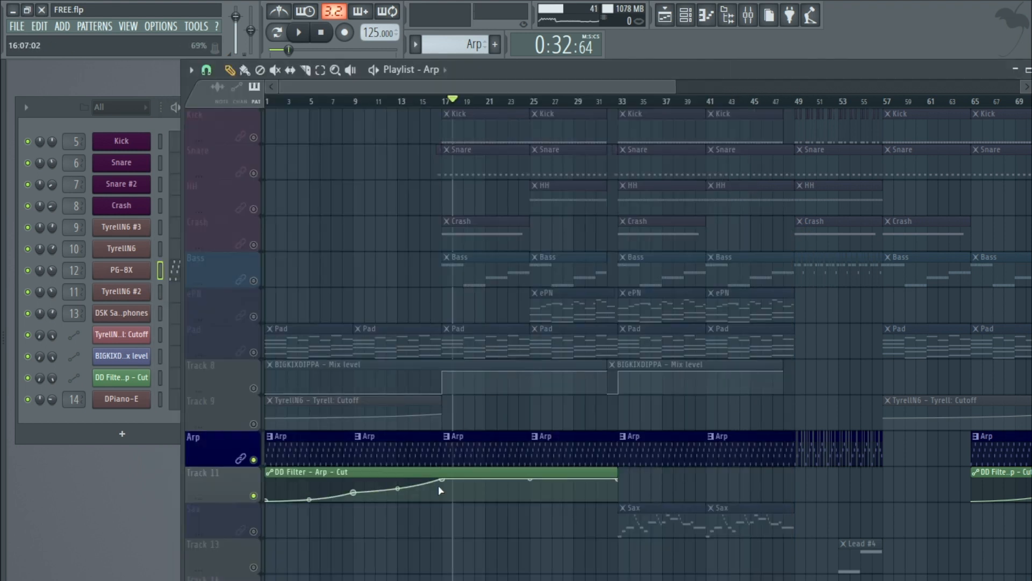
Step: Solo the Sax track, open its DSK Saxophones instrument, and play and stop the song
left_click(258, 534)
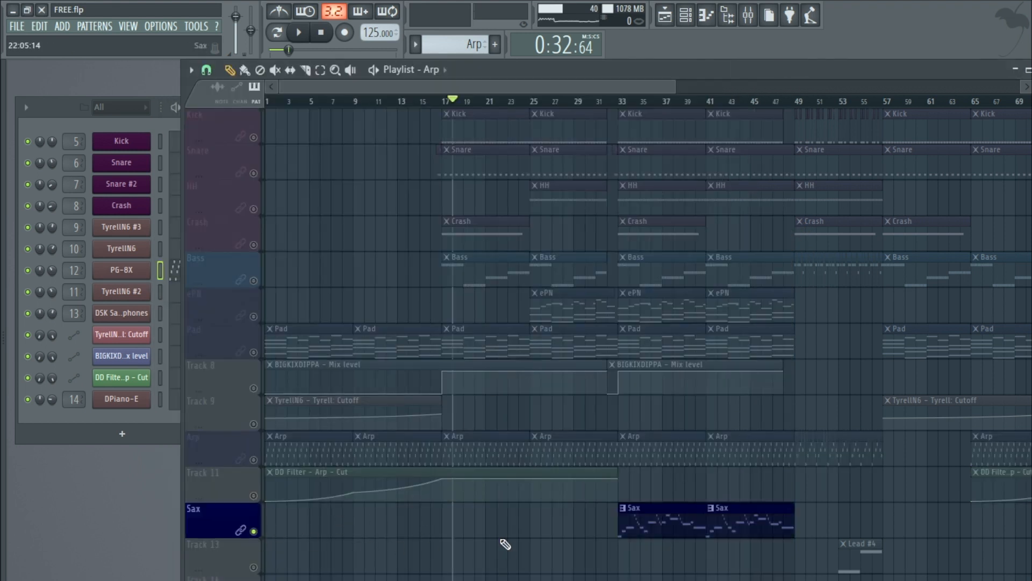
scroll(592, 424, "down", 2)
scroll(590, 362, "down", 3)
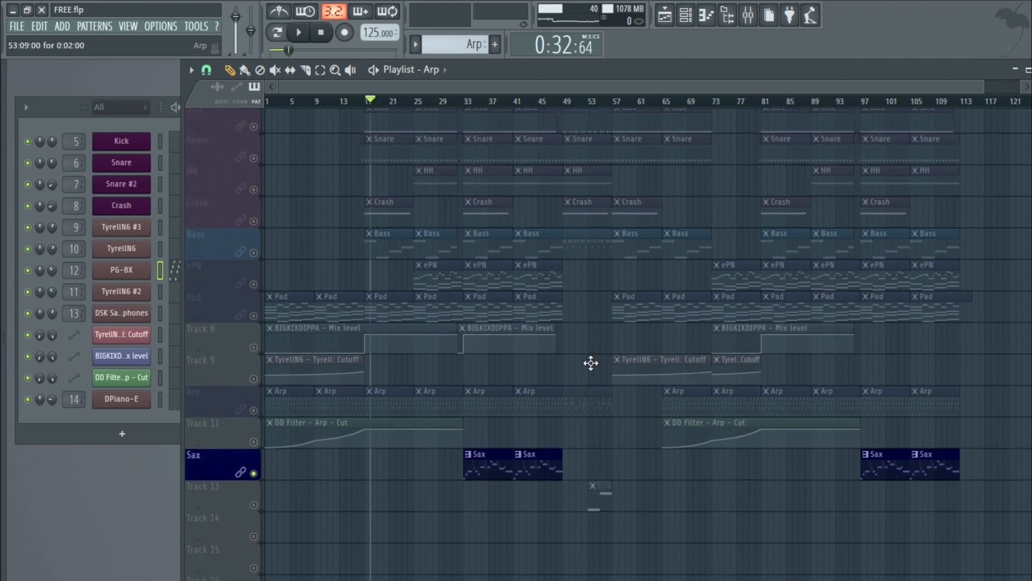
left_click(99, 124)
left_click(129, 313)
left_click(281, 30)
key("space")
left_click_drag(337, 215, 476, 202)
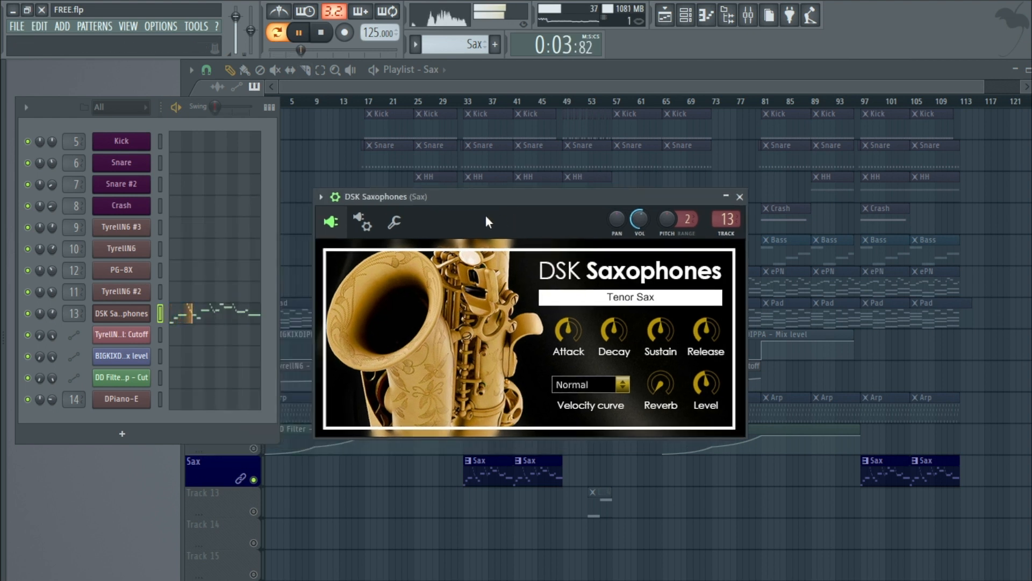
key("space")
Step: Open the Sax mixer insert's TDR Nova and lower band II's gain to 1.1 dB
double_click(723, 220)
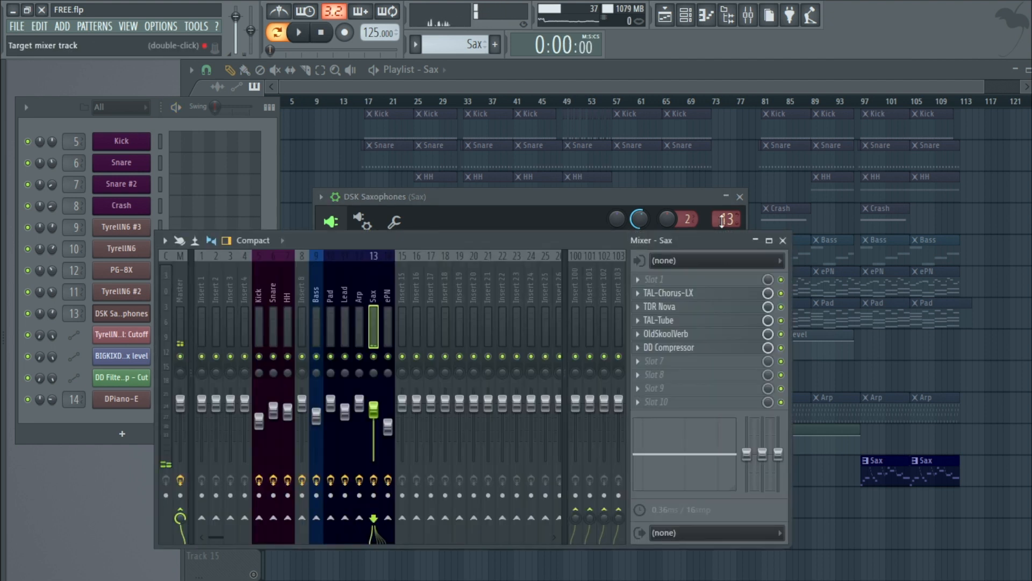
left_click(705, 294)
left_click(699, 308)
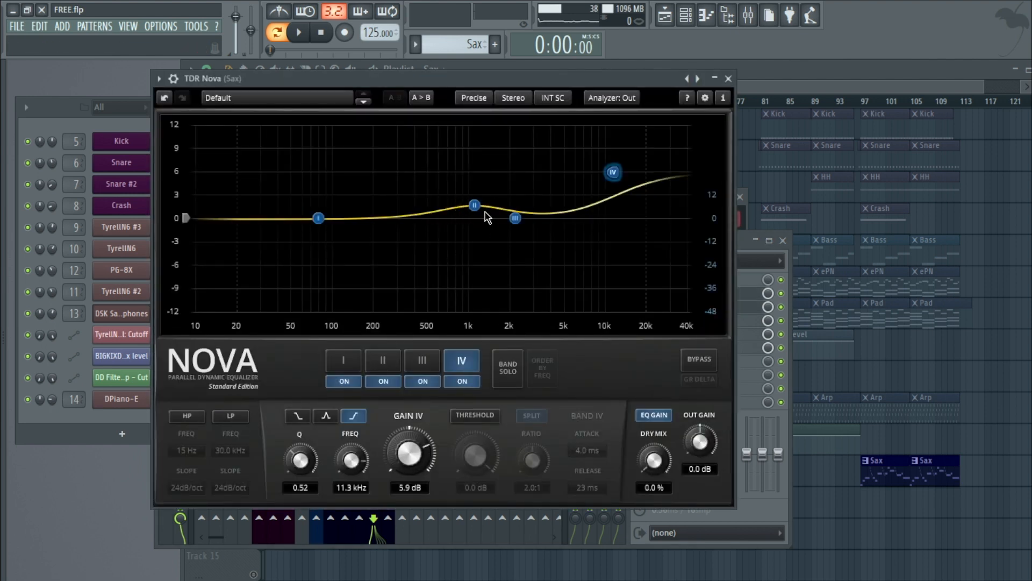
left_click(475, 205)
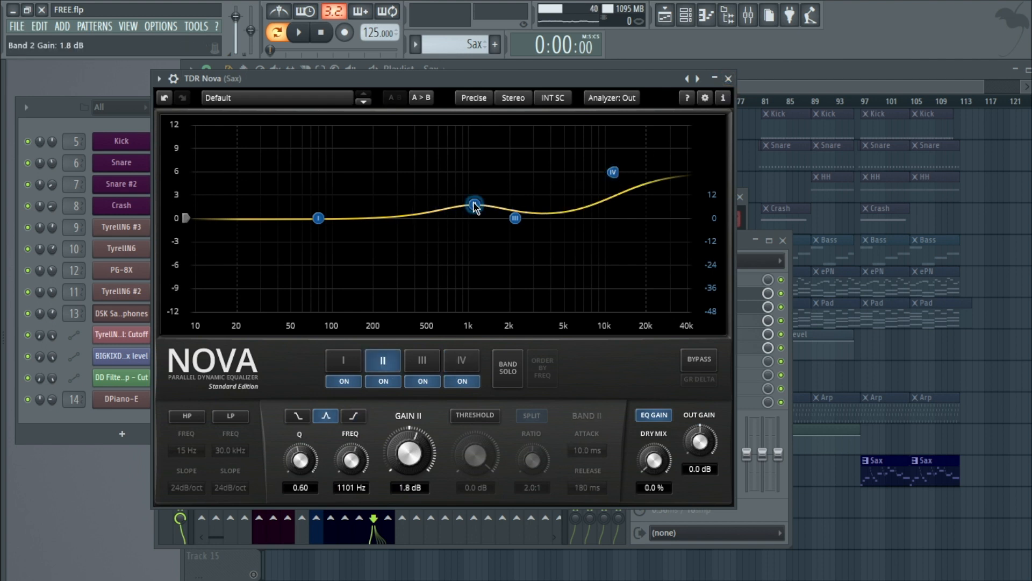
left_click_drag(474, 206, 476, 209)
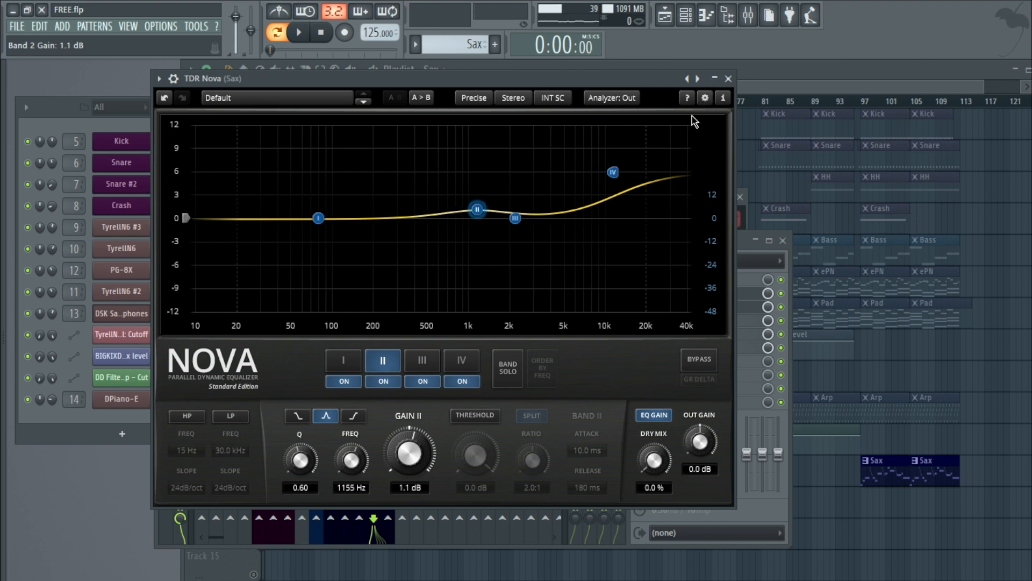
left_click(728, 79)
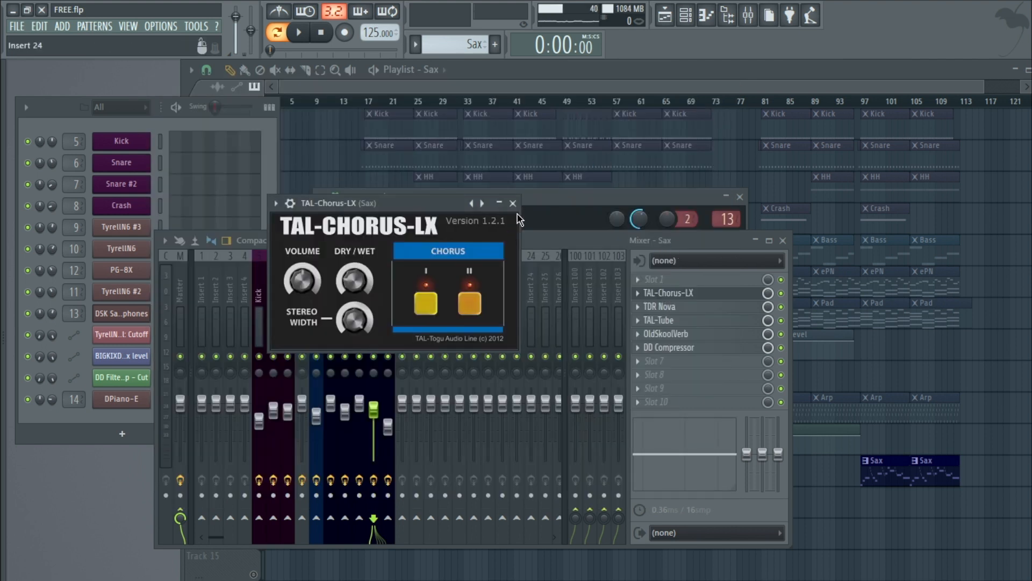
Step: Reopen and close TDR Nova, then open, reposition and close the Sax insert's TAL-Tube effect
left_click(686, 308)
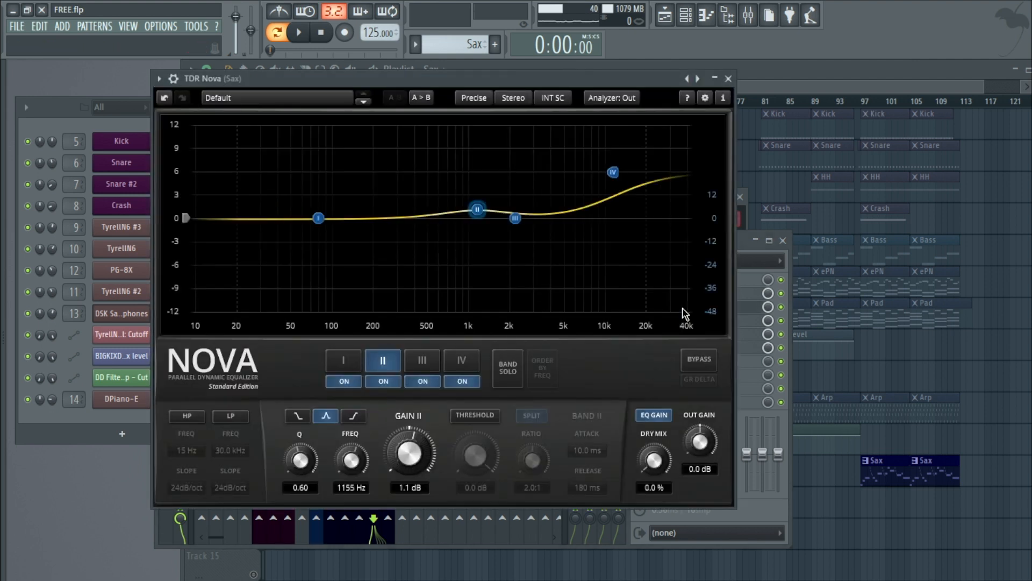
left_click(728, 79)
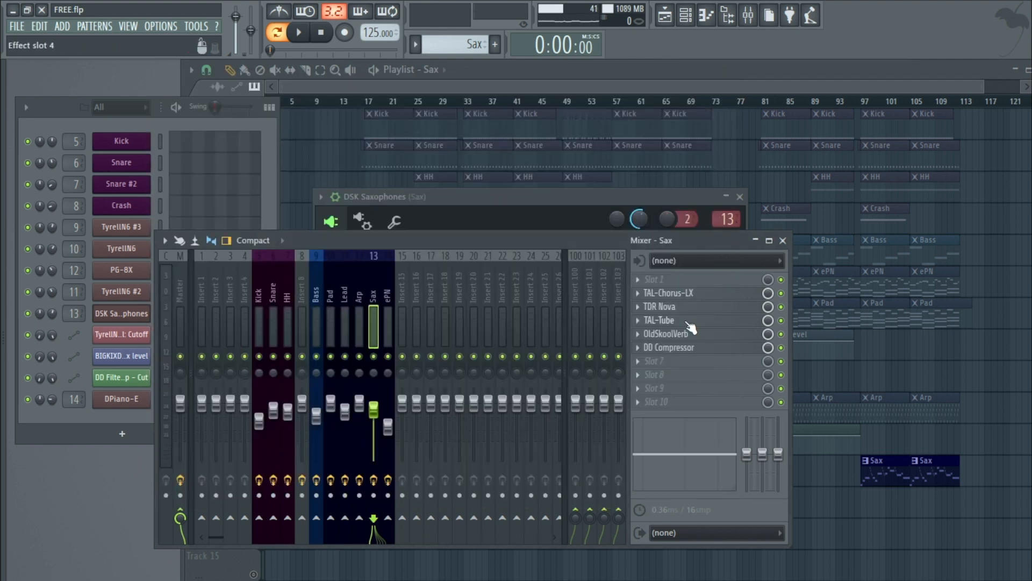
left_click(690, 323)
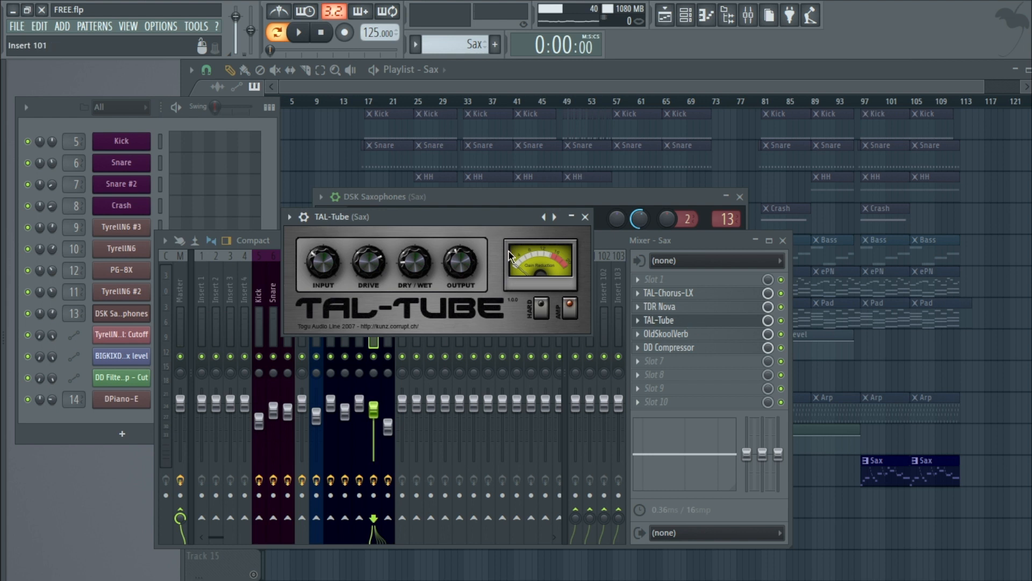
left_click_drag(438, 217, 450, 260)
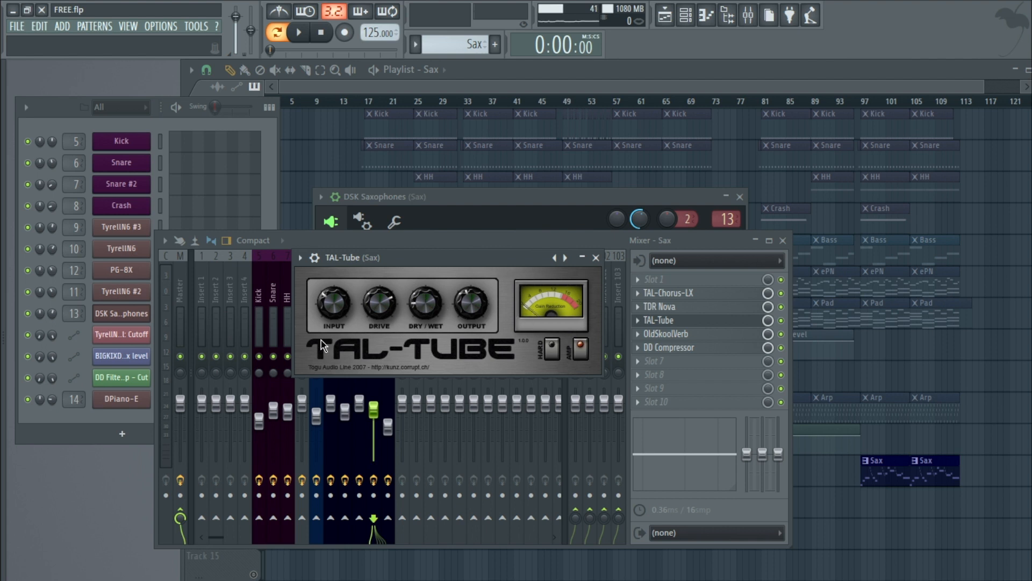
left_click(596, 258)
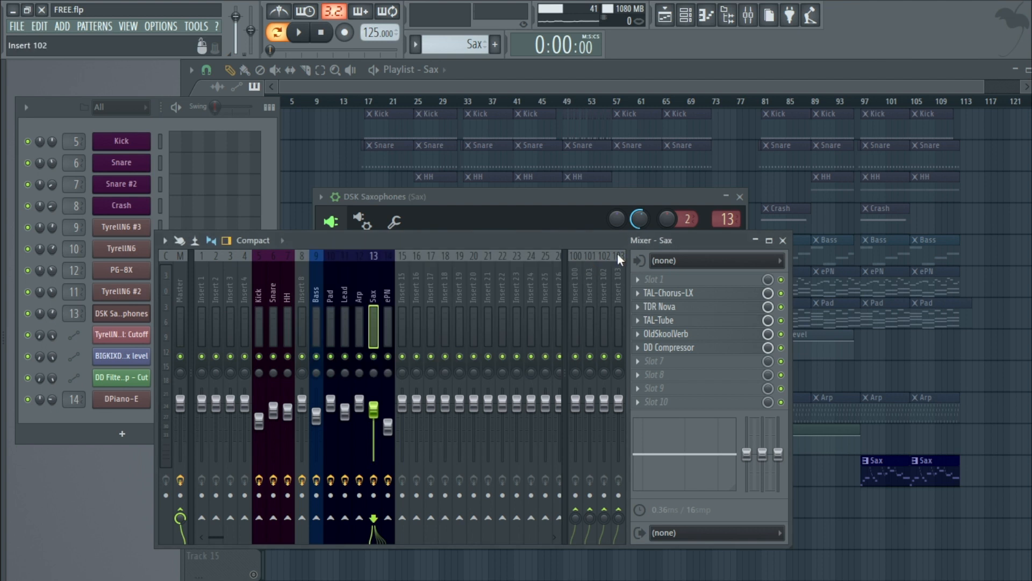
Step: Open and close the Sax insert's OldSkoolVerb, then open its DD Compressor effect
left_click(701, 337)
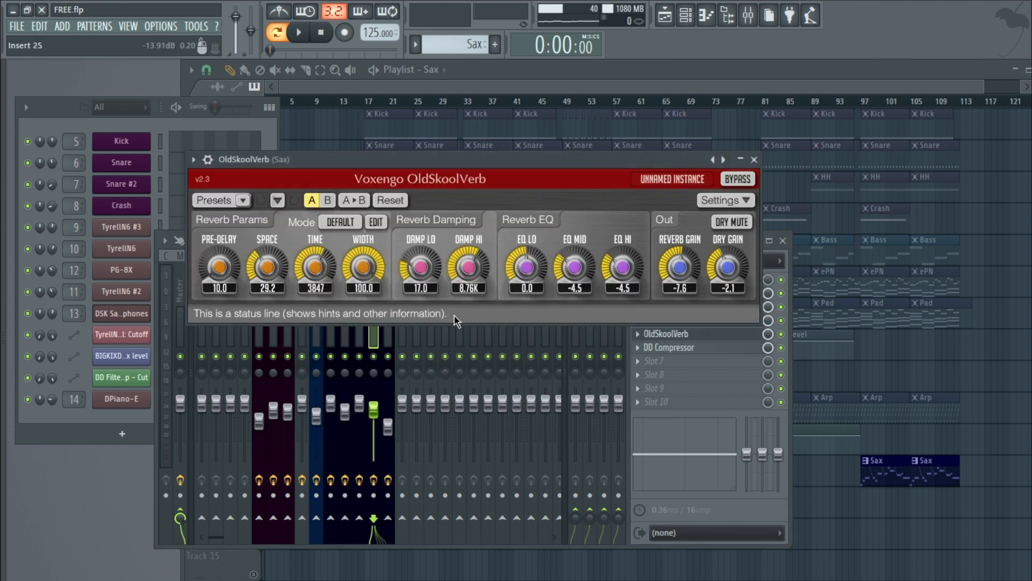
left_click(763, 161)
left_click(683, 352)
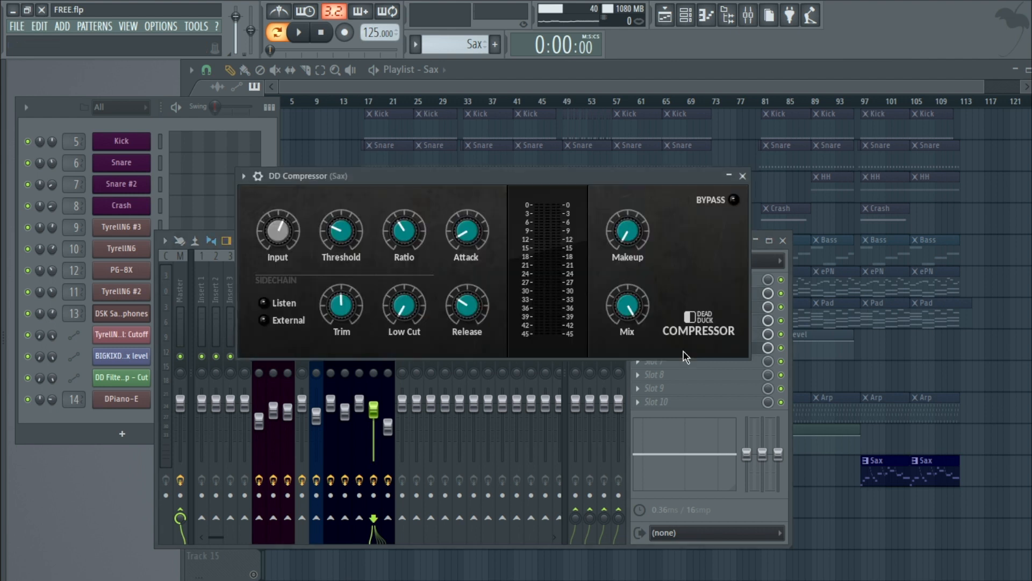
Step: Close DD Compressor, then open and close the Sax insert's TAL-Tube and TAL-Chorus-LX effects
left_click(742, 176)
left_click(684, 324)
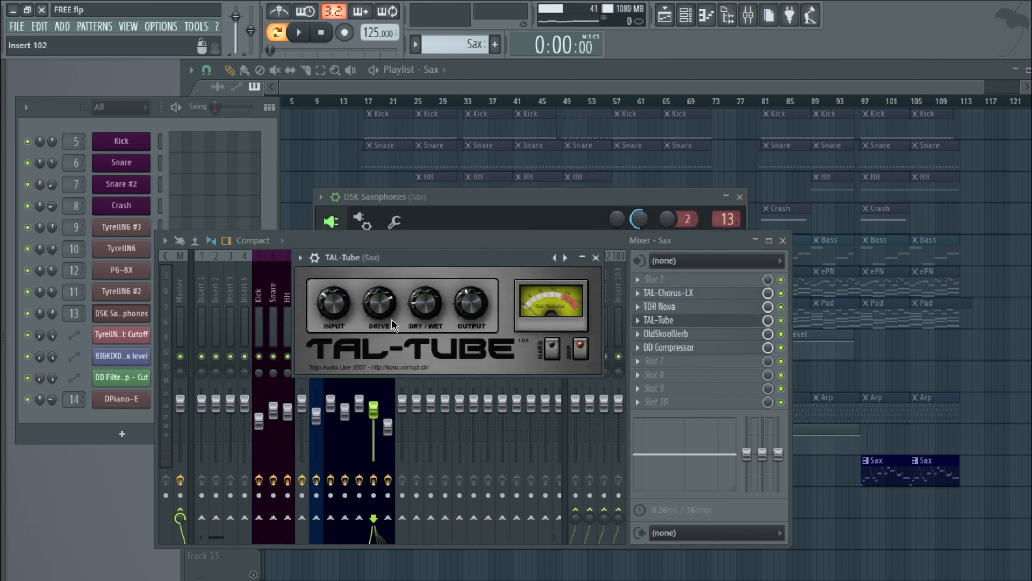
left_click(711, 293)
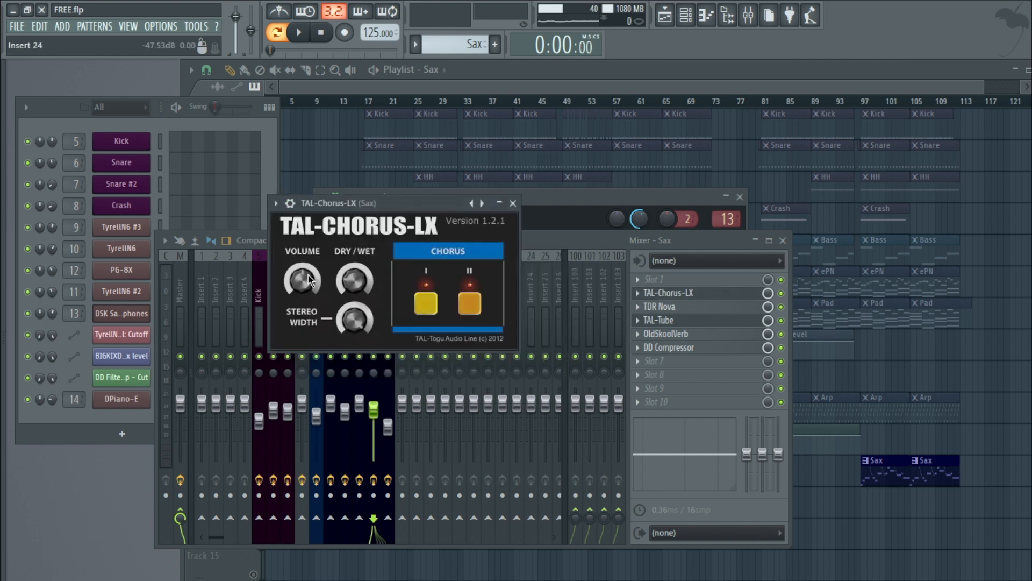
left_click(513, 204)
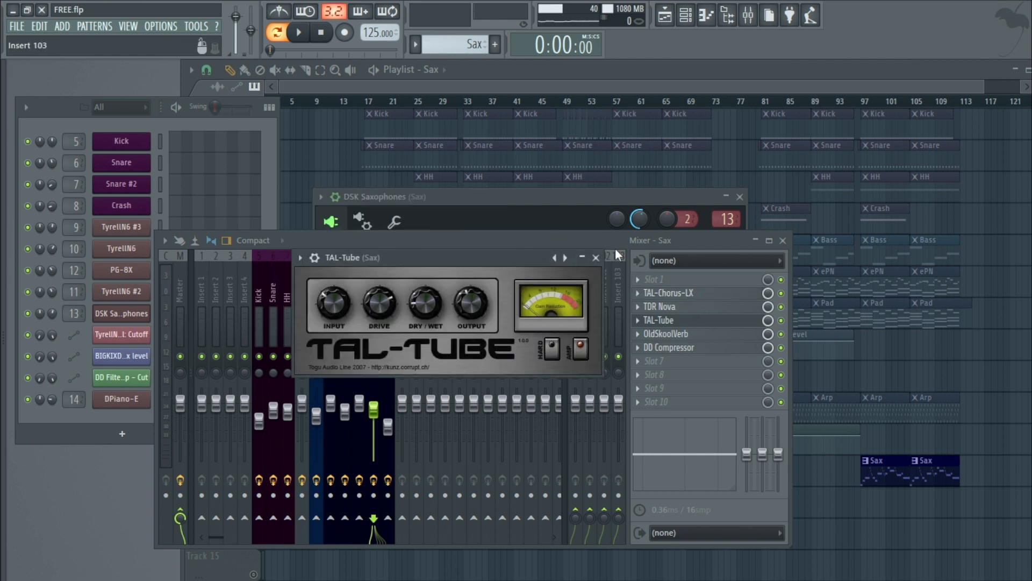
left_click(596, 258)
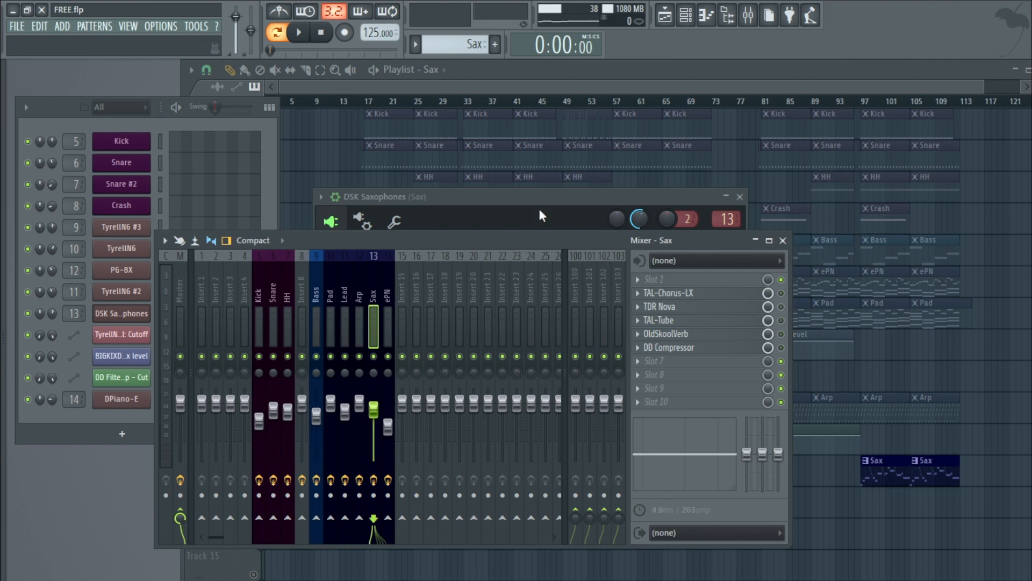
Step: Play the song with the DSK Saxophones instrument window open, then stop playback
left_click(298, 32)
left_click(453, 201)
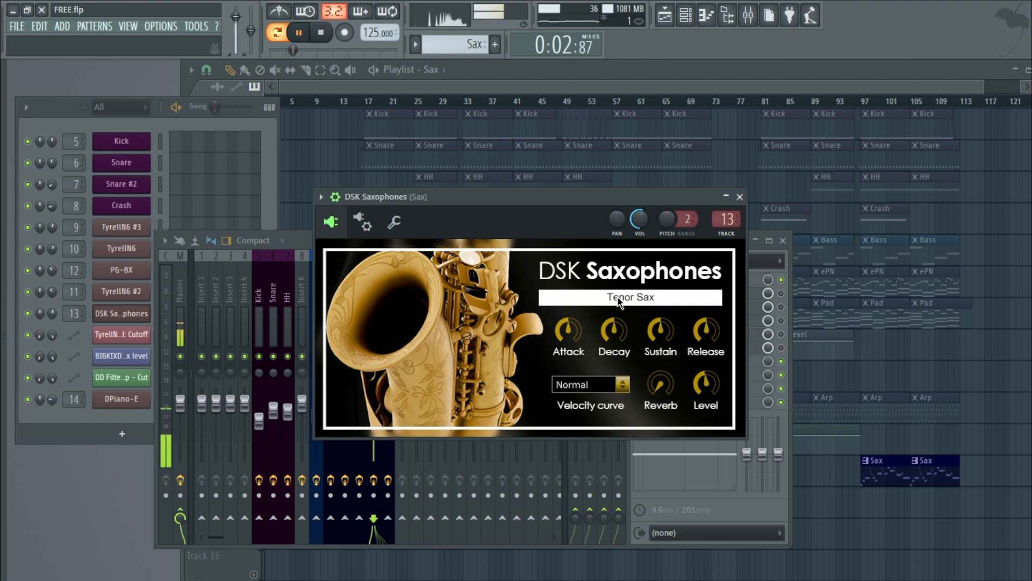
key("space")
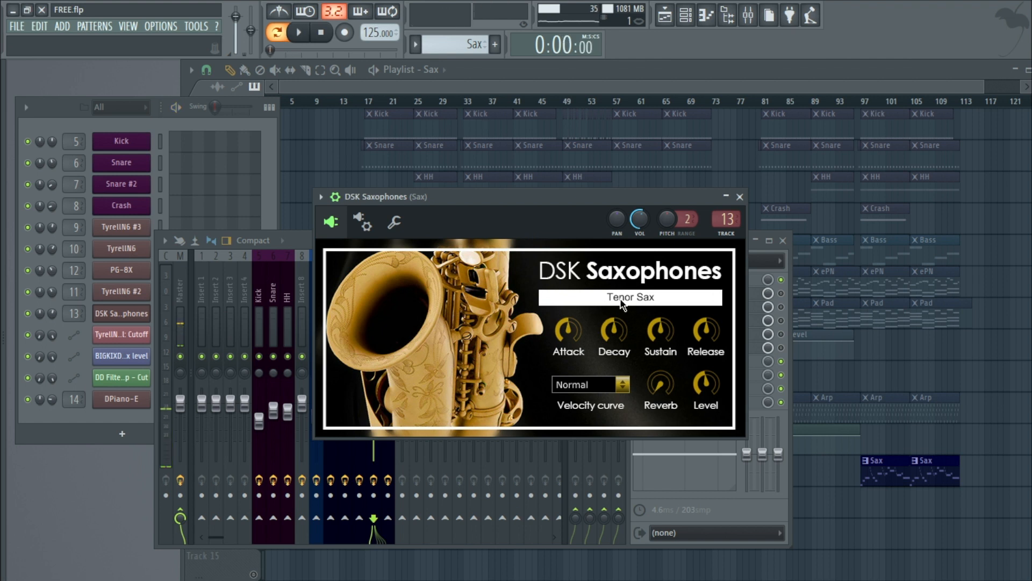
Step: Audition the Soprano Sax patch in DSK Saxophones, then switch back to Tenor Sax and play the song
left_click(640, 300)
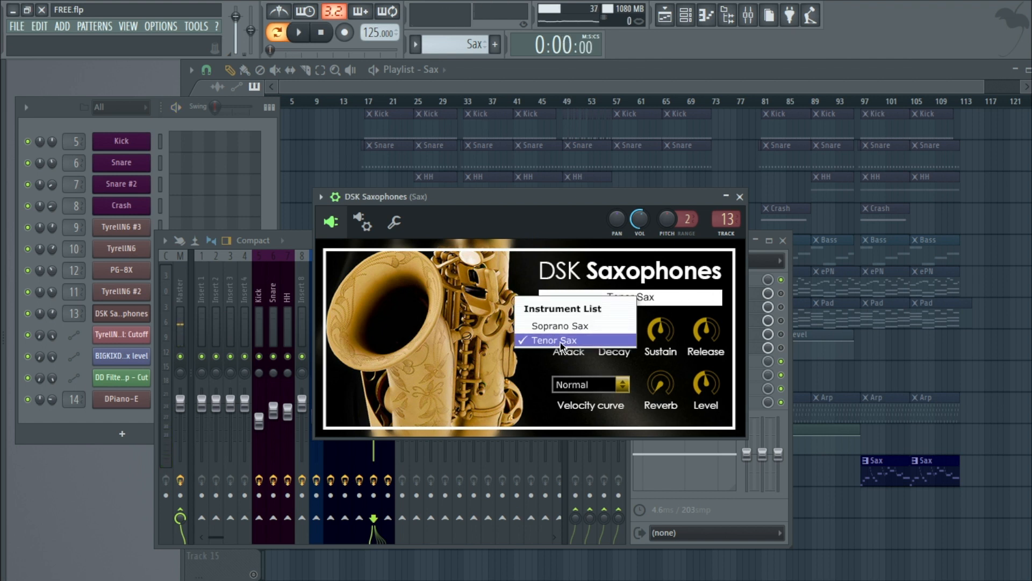
left_click(587, 326)
key("space")
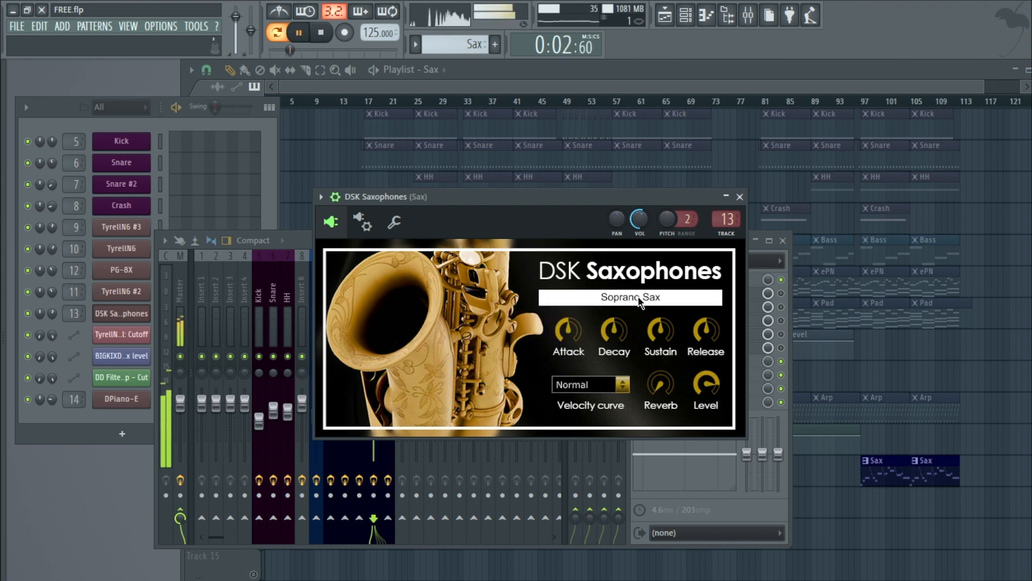
key("space")
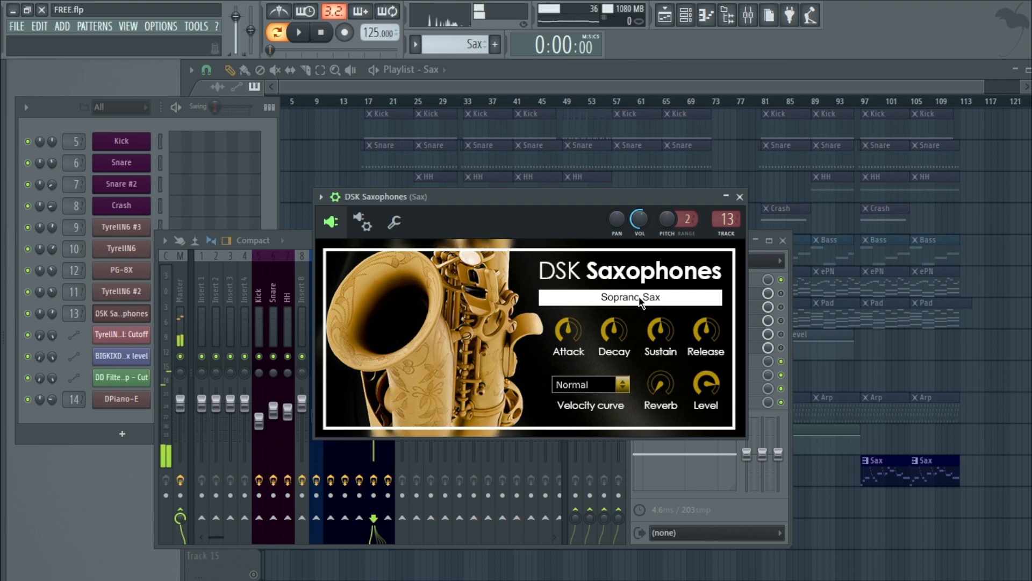
left_click(640, 300)
left_click(569, 346)
key("space")
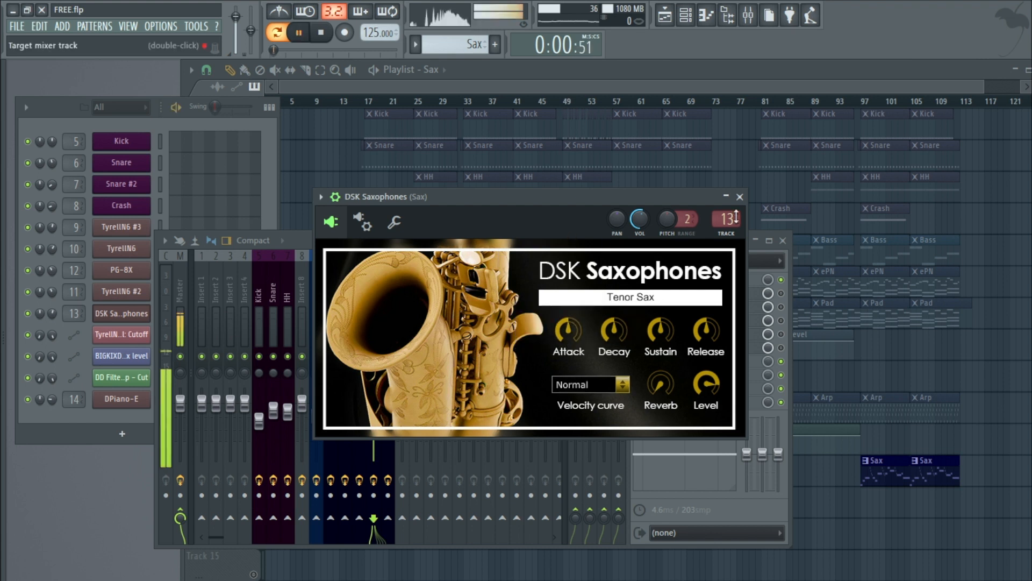
Step: Close the DSK Saxophones and mixer windows and play the song from around bar 33
left_click(740, 197)
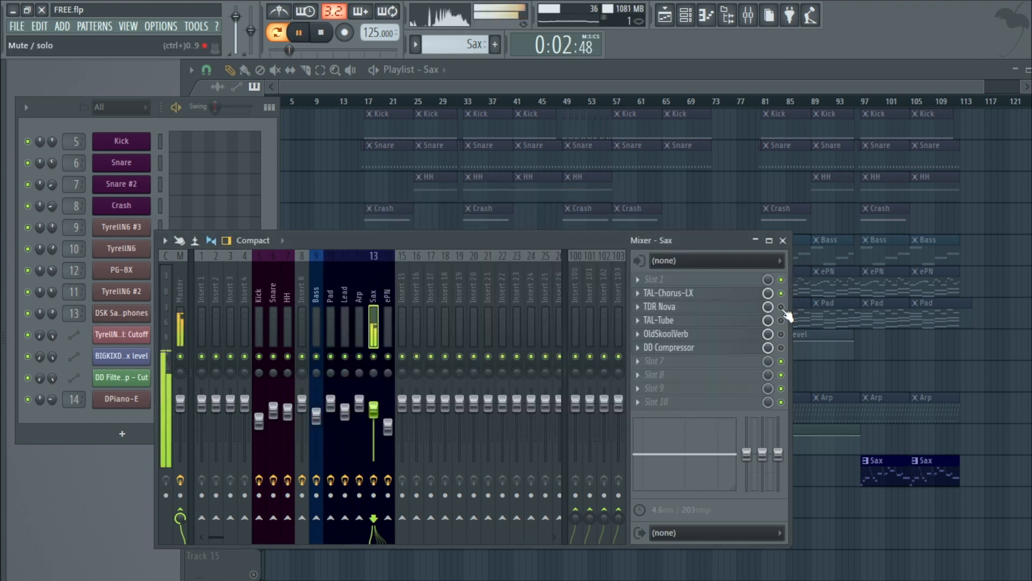
left_click(783, 241)
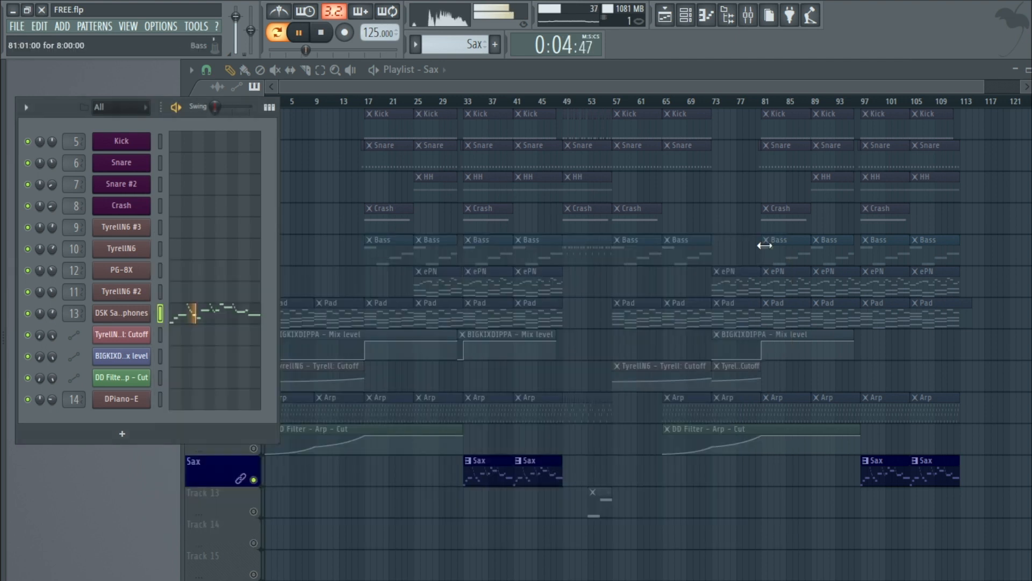
left_click(277, 32)
left_click(477, 101)
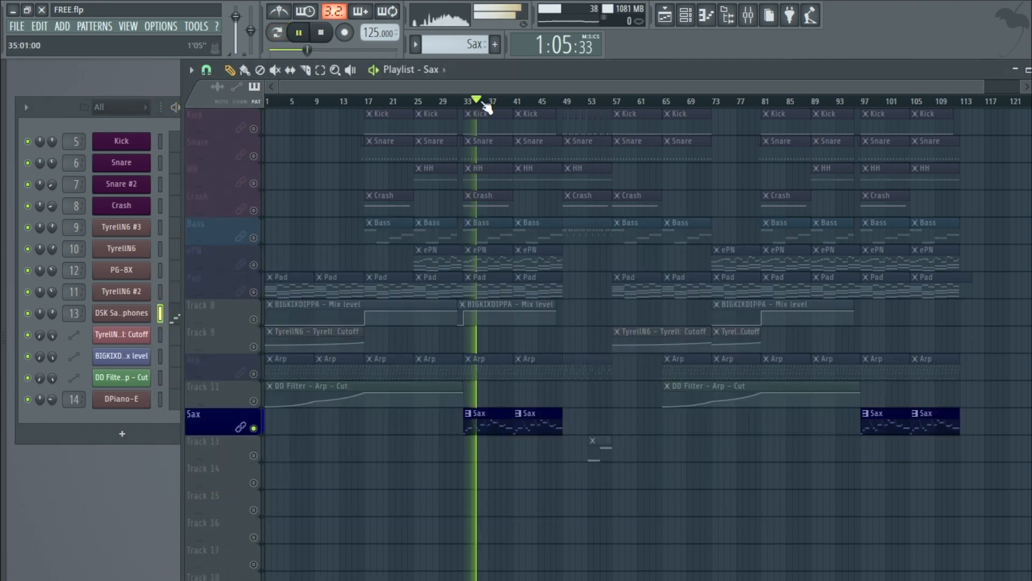
Step: Unsolo all tracks, stop playback, and select the Lead #4 pattern clip in the playlist
right_click(254, 129)
right_click(254, 129)
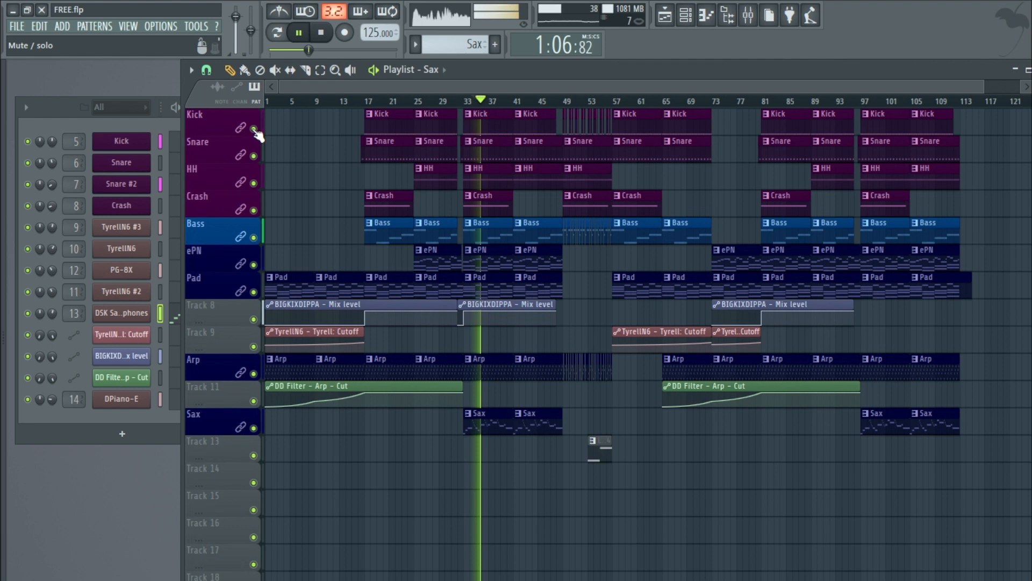
left_click(322, 33)
left_click(596, 450)
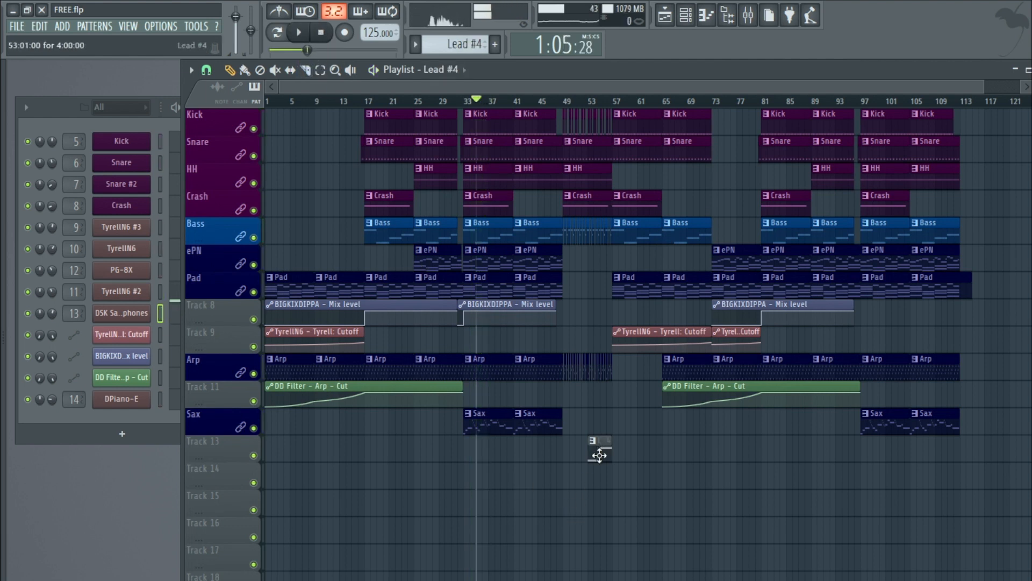
Step: Open the TyrellN6 #2 lead instrument and play and stop the song
left_click(123, 295)
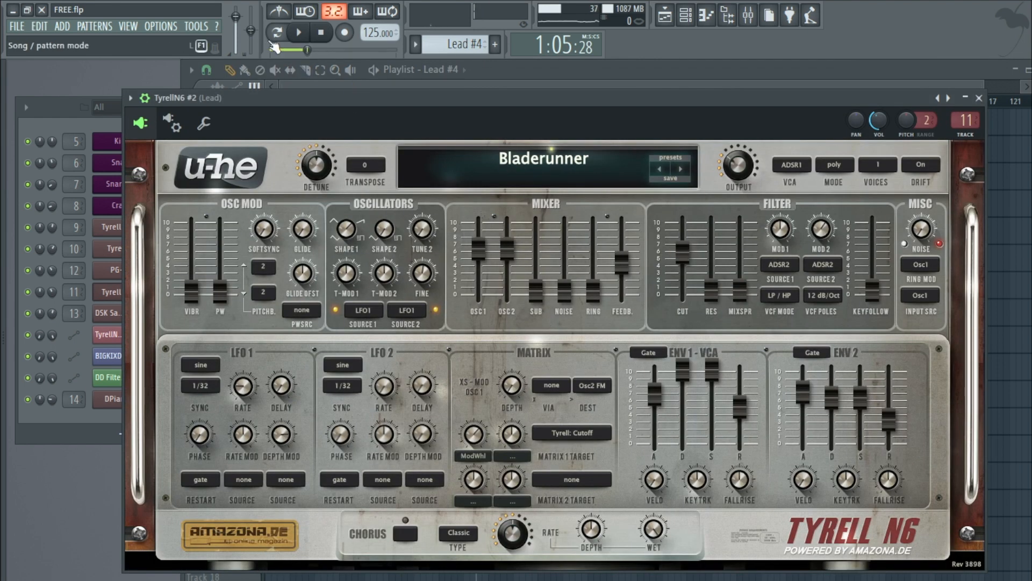
left_click(274, 46)
key("space")
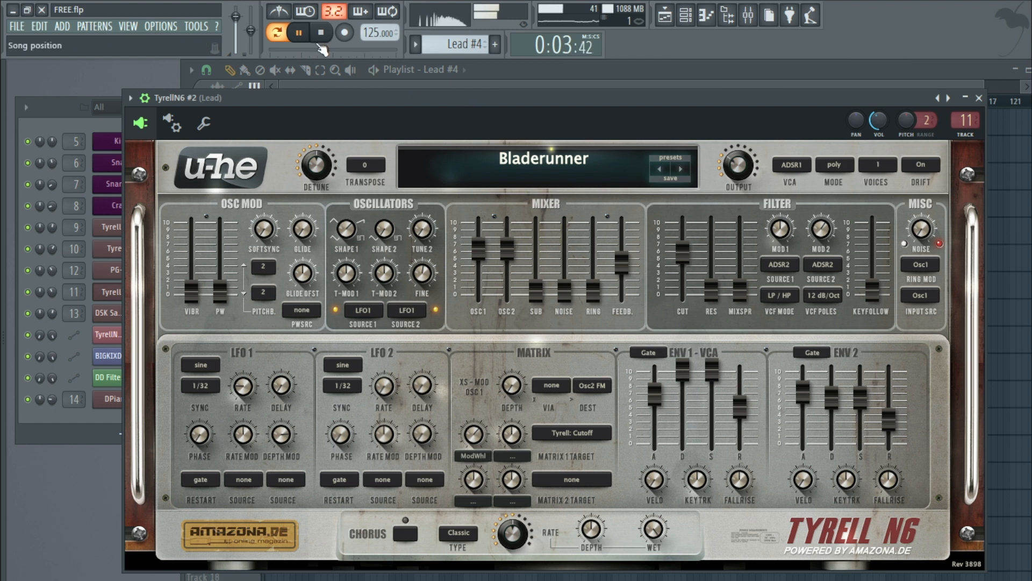
key("space")
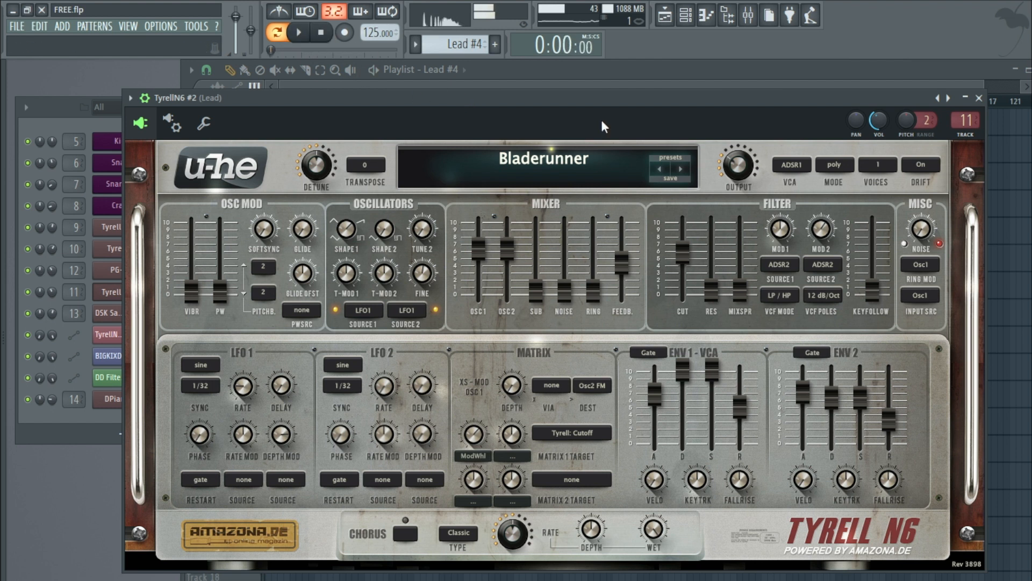
Step: Open the mixer on the Lead insert and open and close its TDR Nova equalizer
key("F9")
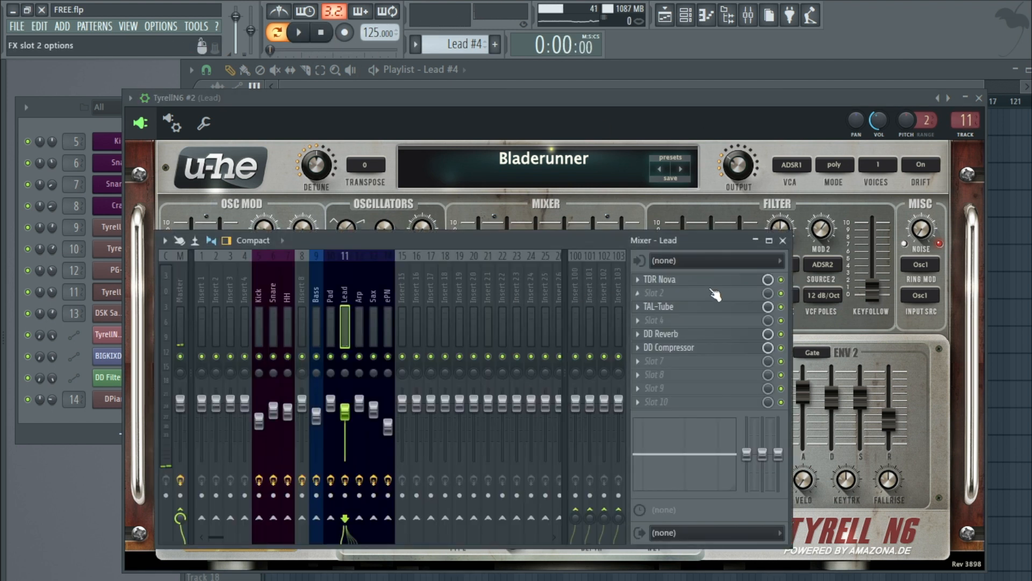
left_click(660, 279)
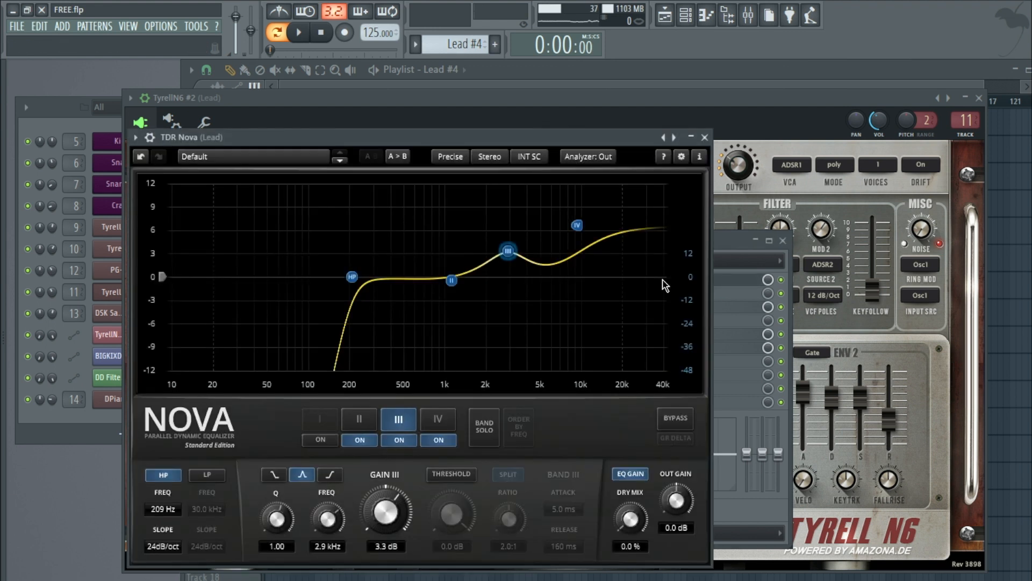
left_click(705, 138)
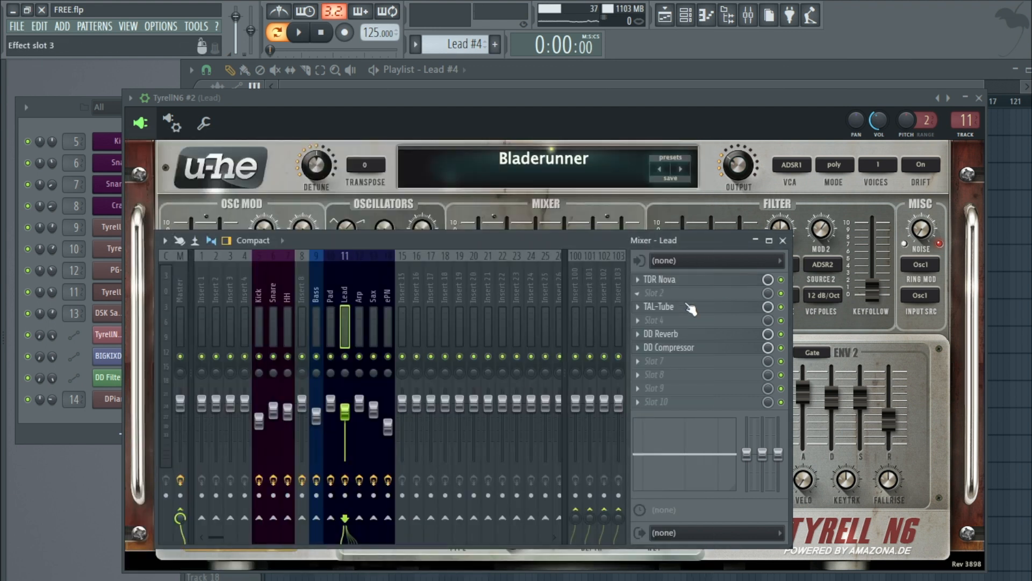
Step: Inspect the Lead insert's TAL-Tube, DD Reverb and DD Compressor effects, then close the mixer and TyrellN6 windows
left_click(688, 306)
left_click(626, 218)
left_click(686, 336)
left_click(691, 184)
left_click(703, 350)
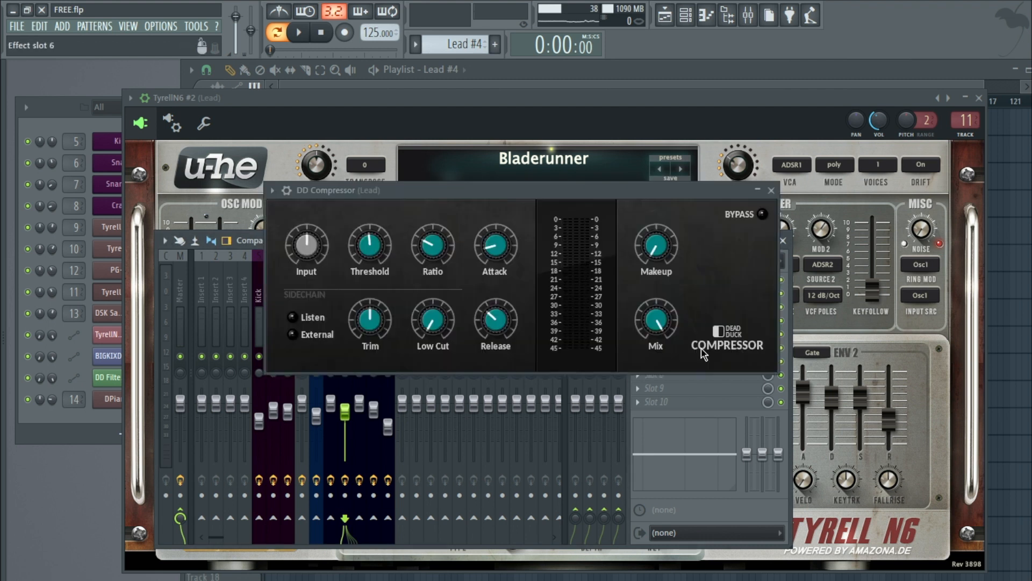
left_click(771, 190)
left_click(783, 240)
left_click(979, 97)
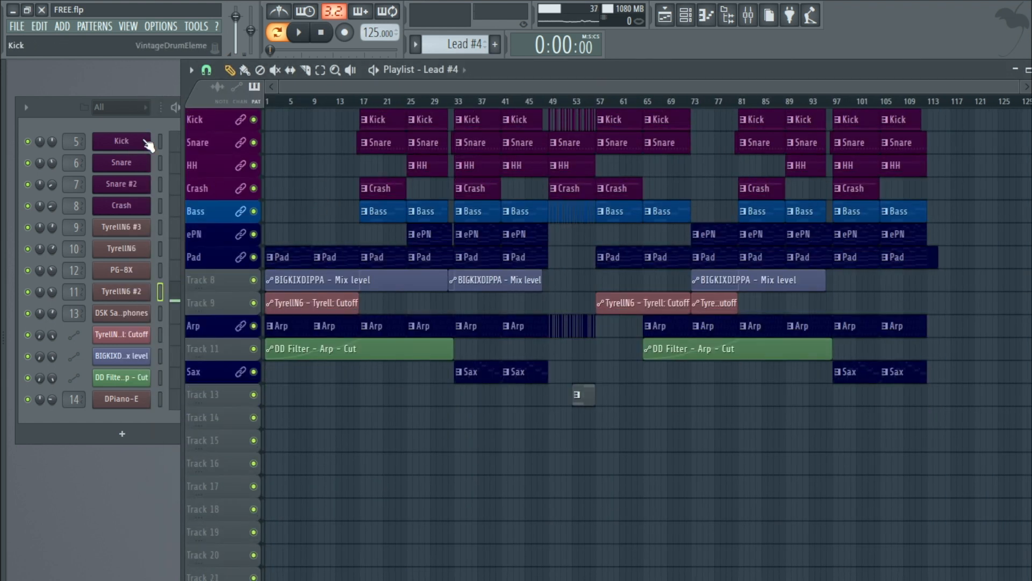
Step: Open the mixer, select the Master track, and open, reposition and close its DD Compressor
left_click(128, 27)
left_click(143, 95)
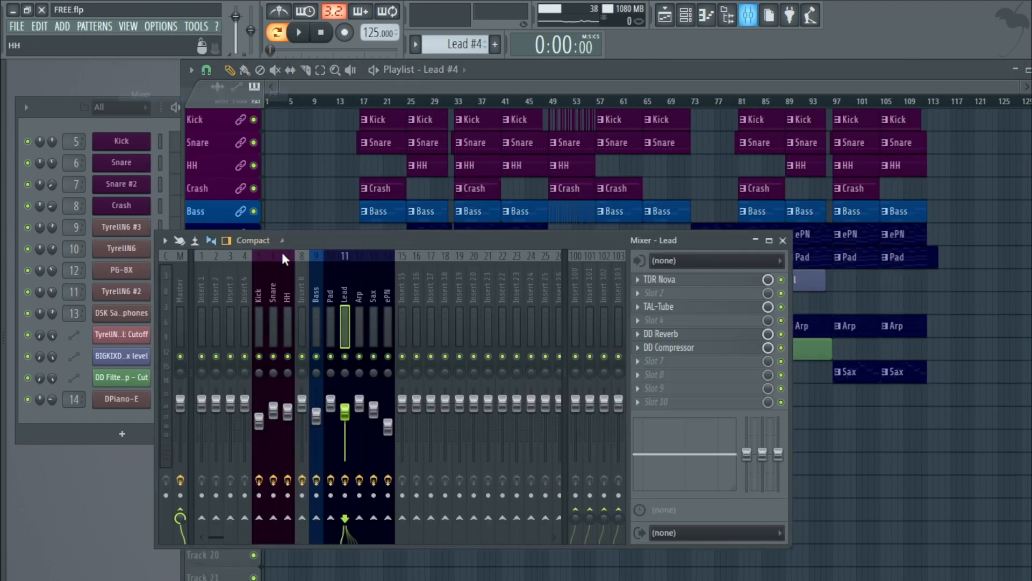
left_click(181, 271)
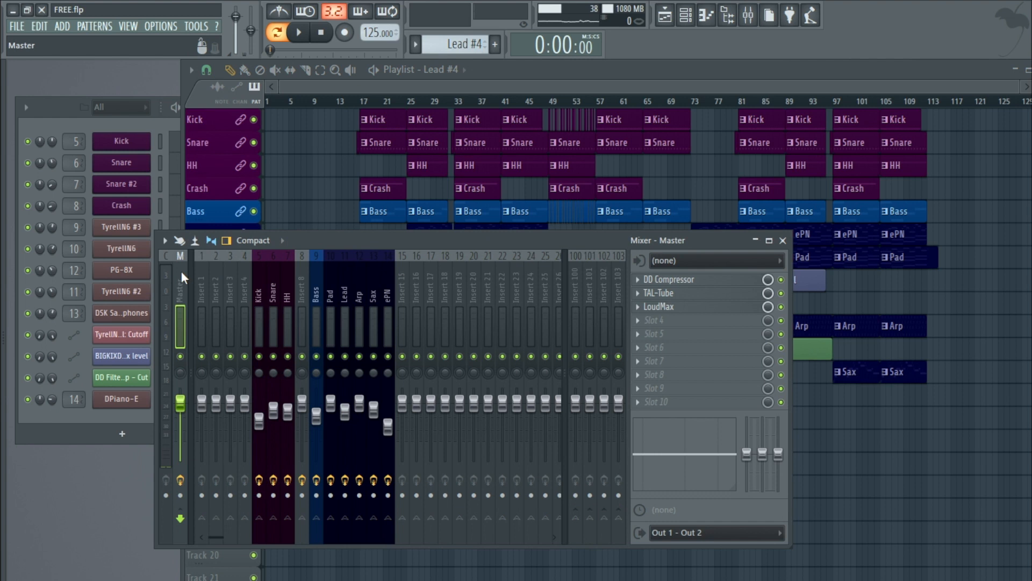
left_click(691, 286)
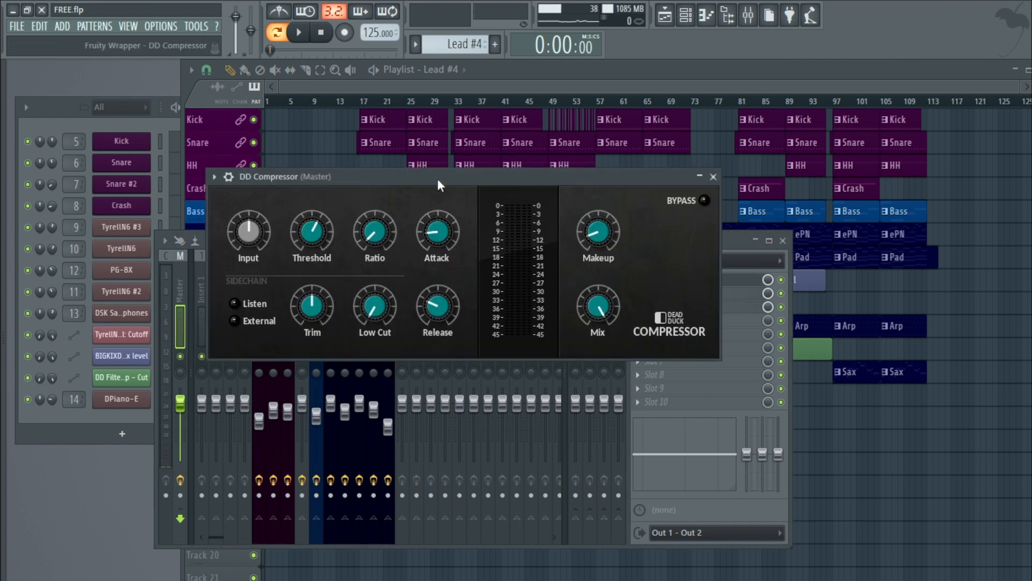
left_click_drag(437, 179, 398, 275)
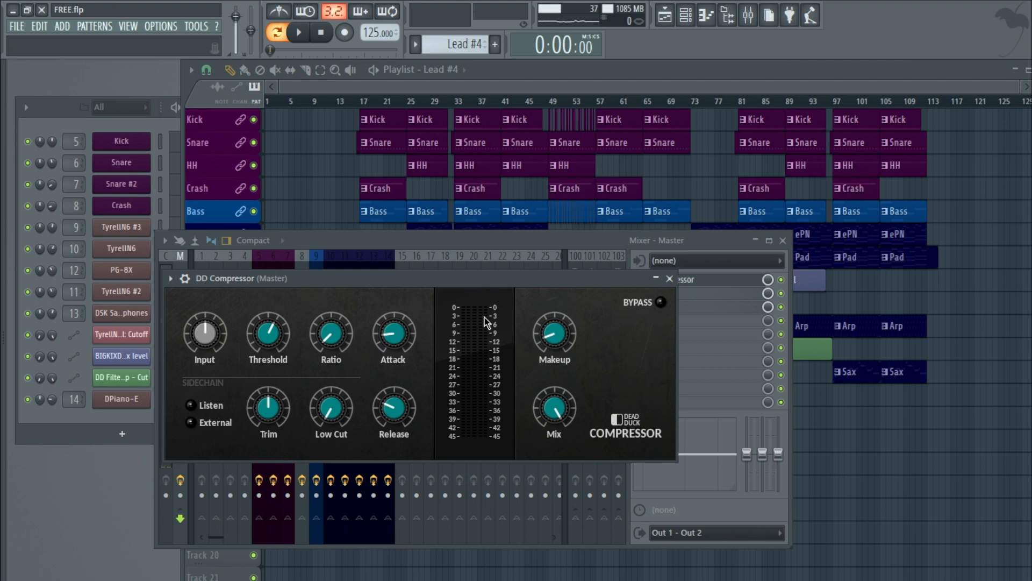
left_click(669, 278)
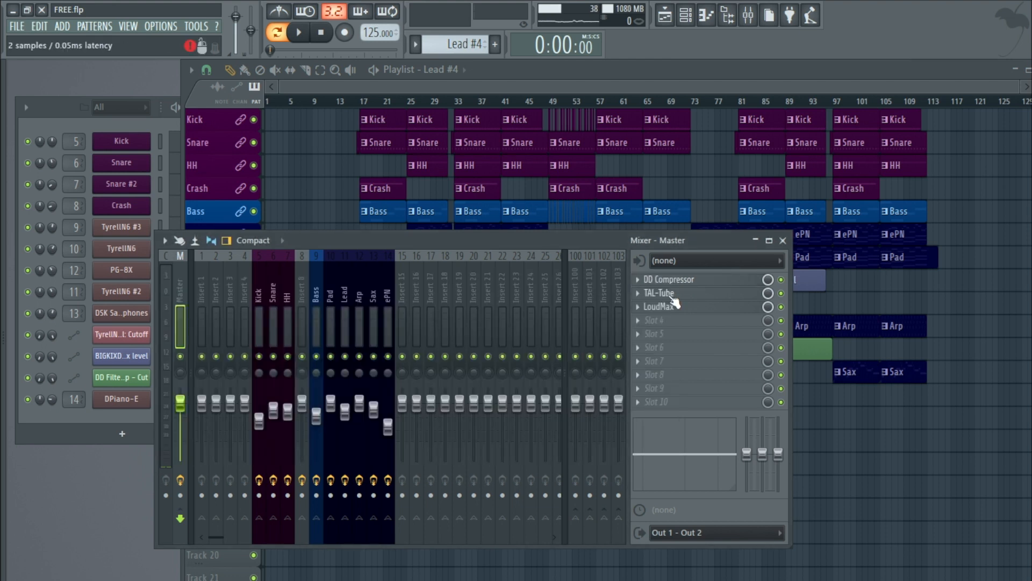
Step: Open and close the Master's TAL-Tube (OTT) and LoudMax effects, then close the mixer
left_click(671, 297)
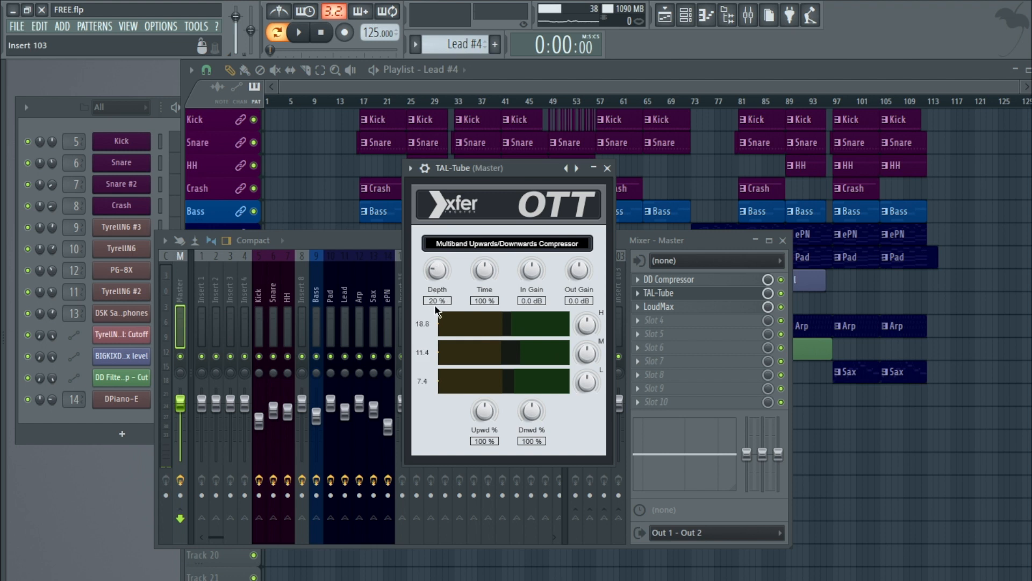
left_click(607, 168)
left_click(674, 308)
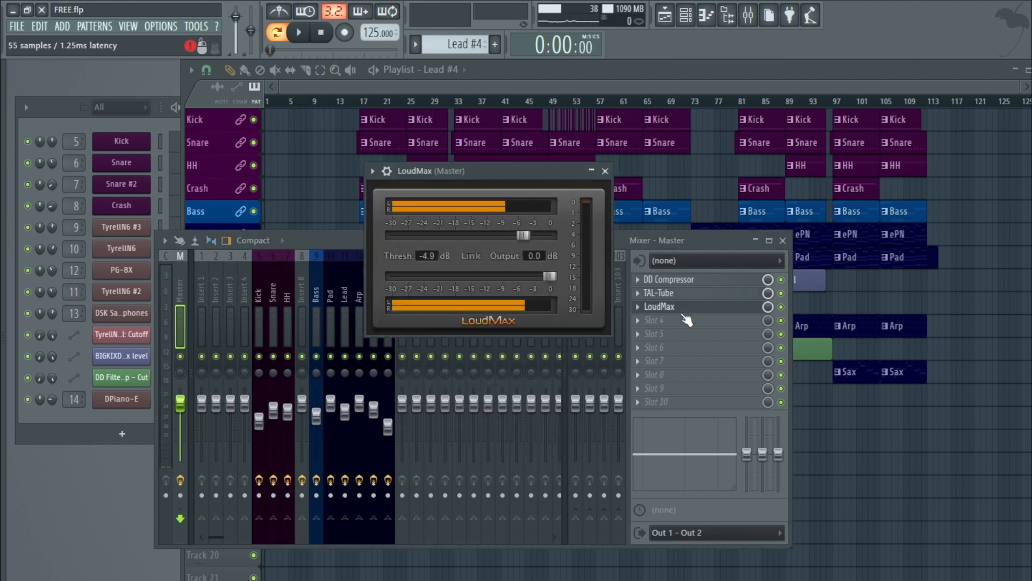
left_click_drag(498, 168, 455, 204)
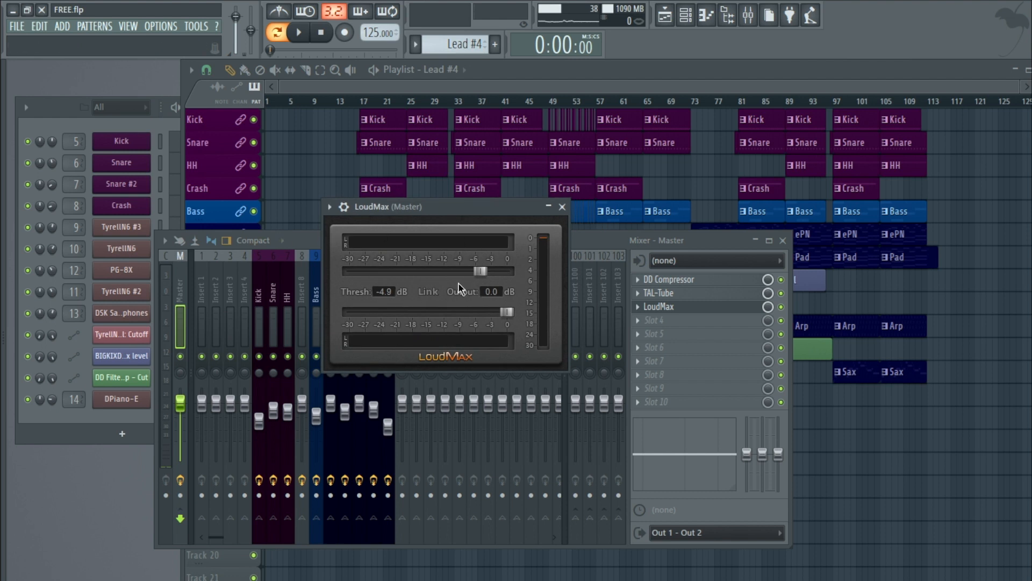
left_click(563, 207)
left_click(782, 240)
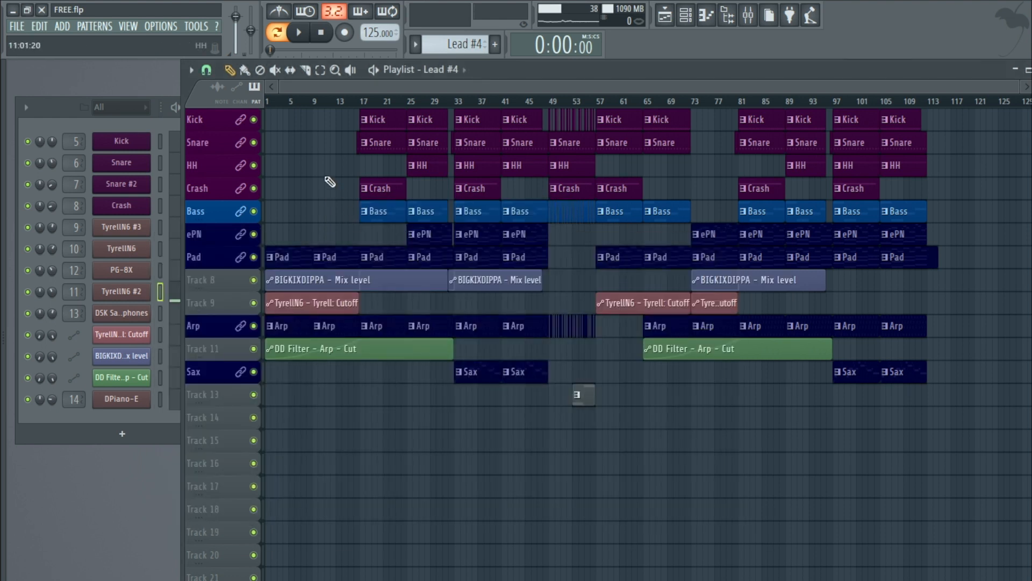